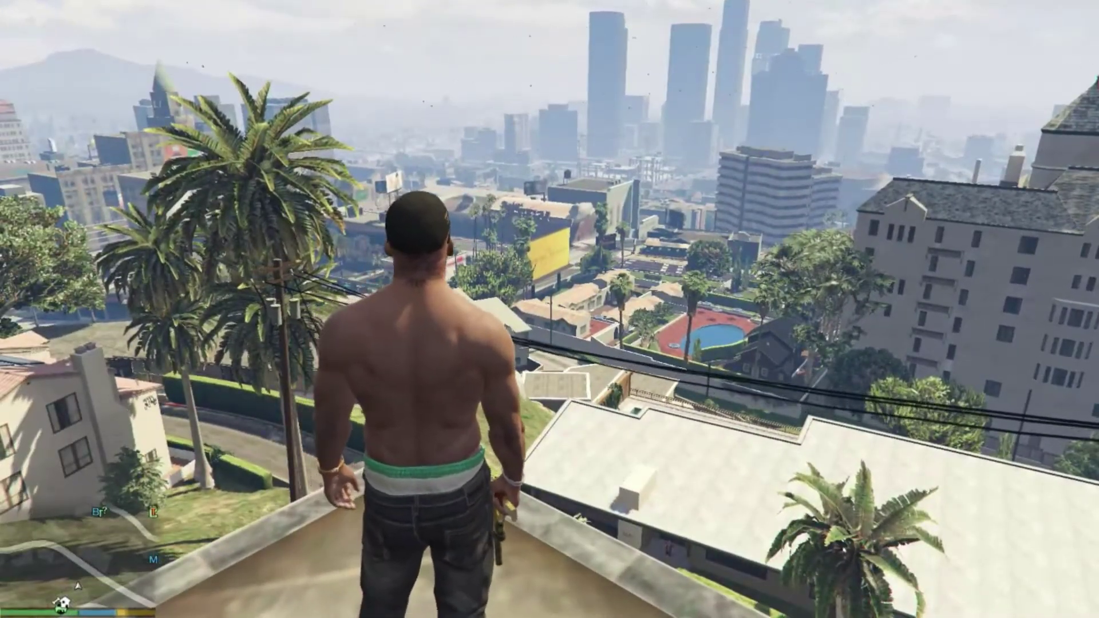
{"action": "key", "text": "Escape"}
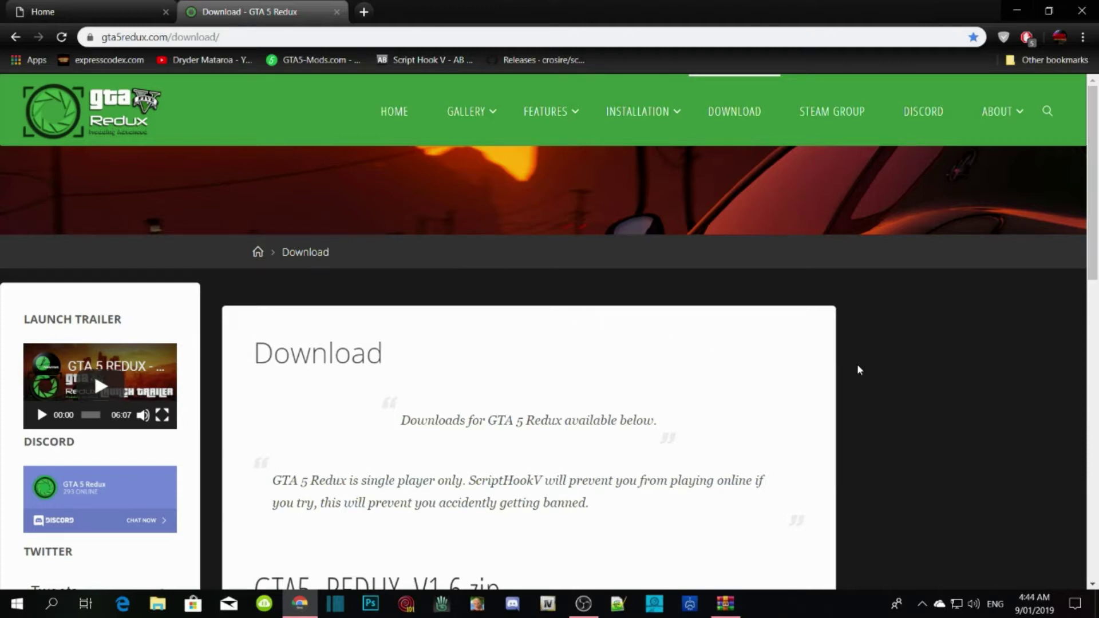
- Look over the GTA5_REDUX_V1.6 zip and torrent downloads on the page, and minimize the browser
{"action": "scroll", "coordinate": [976, 352], "scroll_direction": "down", "scroll_amount": 5}
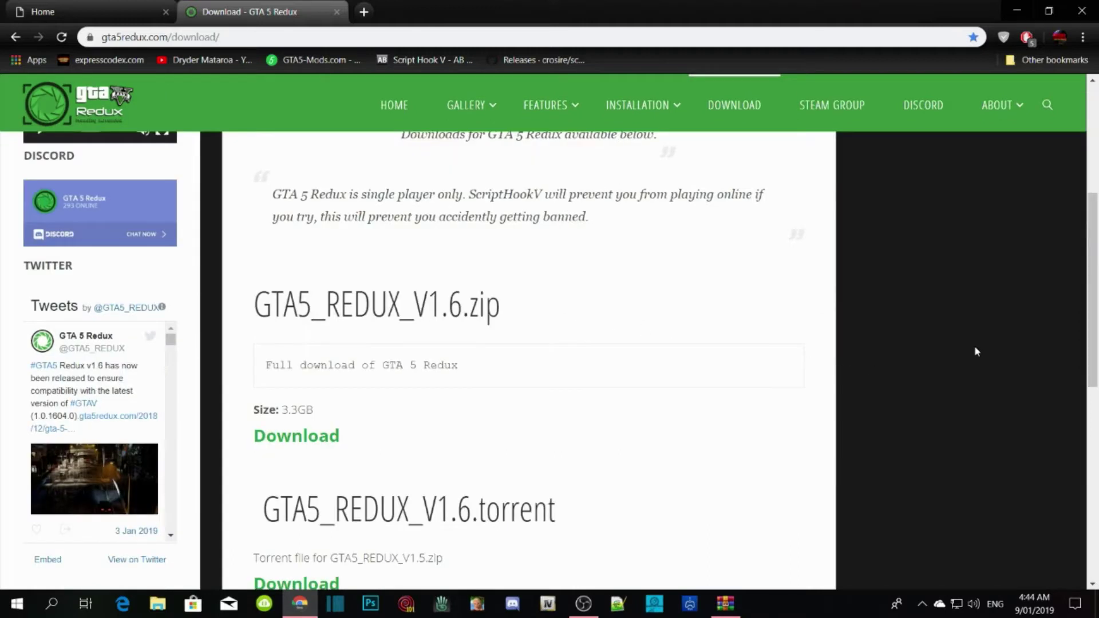
{"action": "left_click", "coordinate": [1017, 11]}
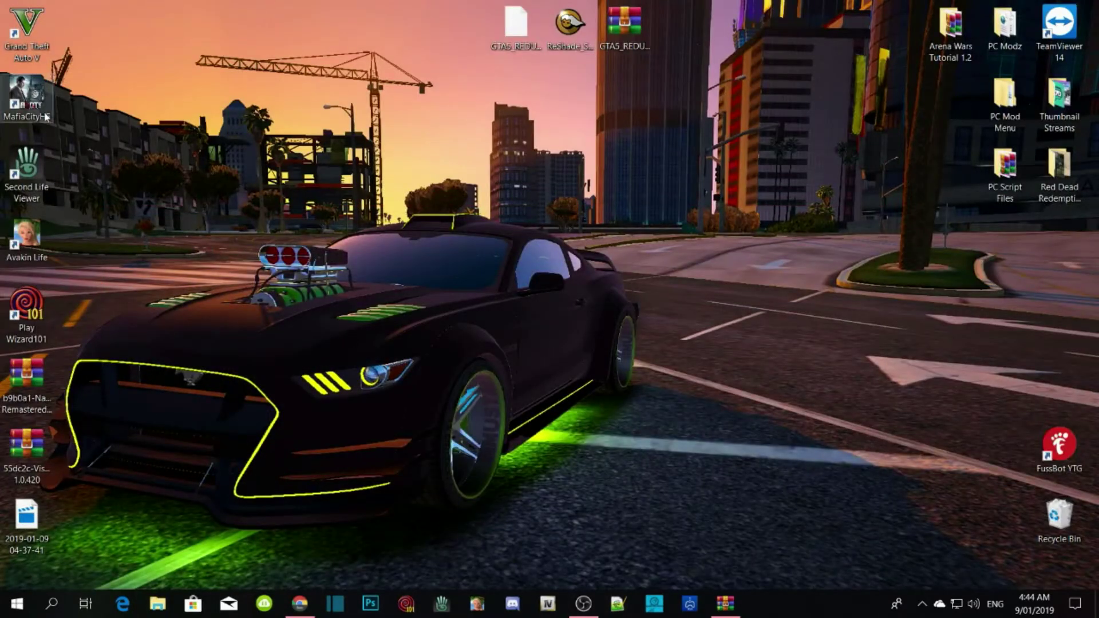
- Open the file location of the Grand Theft Auto V desktop shortcut and shrink the folder window to leave the desktop icons accessible
{"action": "right_click", "coordinate": [26, 35]}
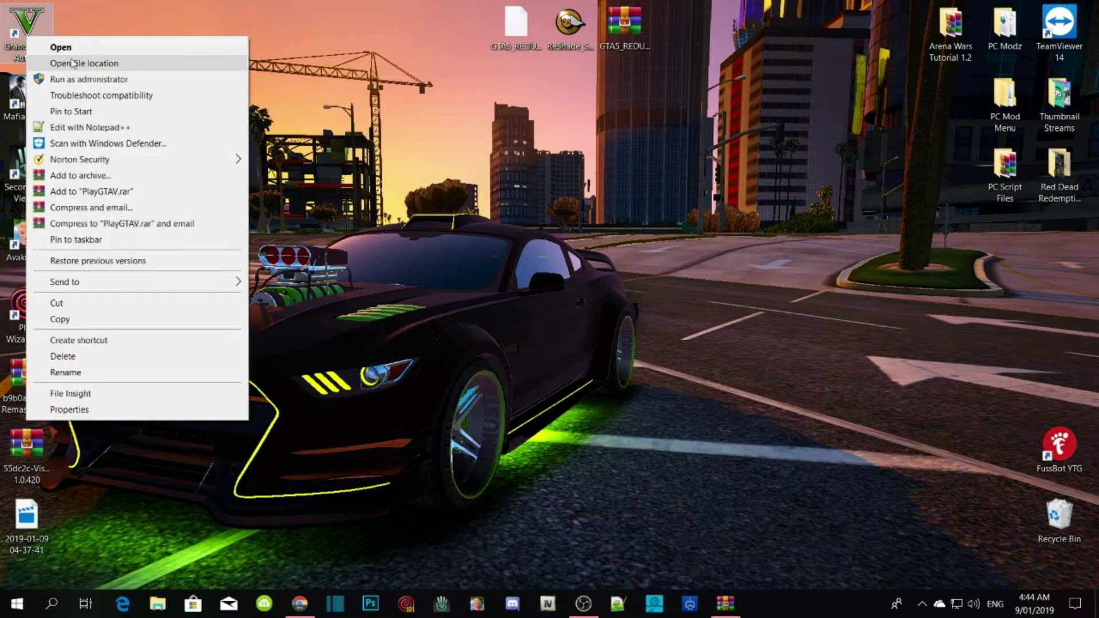
{"action": "left_click", "coordinate": [73, 63]}
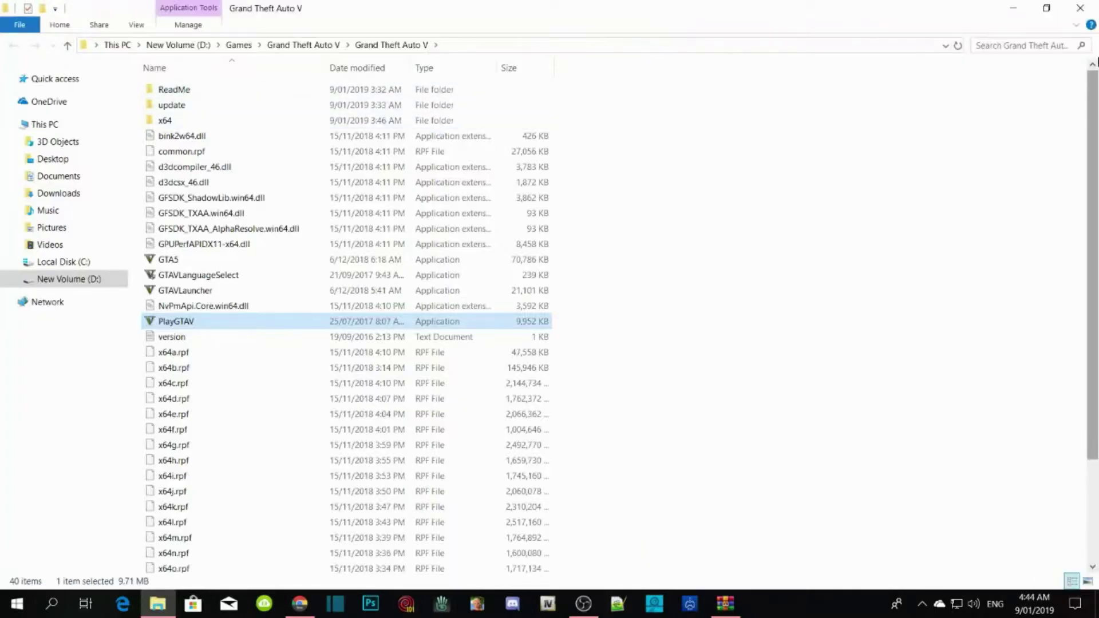
{"action": "left_click", "coordinate": [1047, 8]}
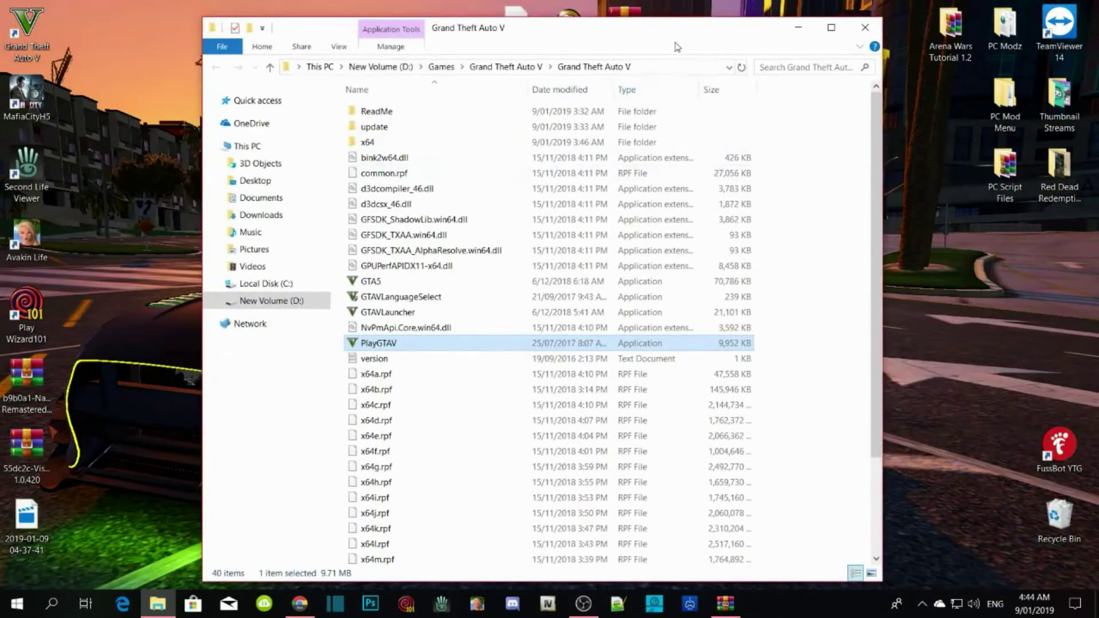
{"action": "left_click_drag", "start_coordinate": [636, 37], "coordinate": [462, 24]}
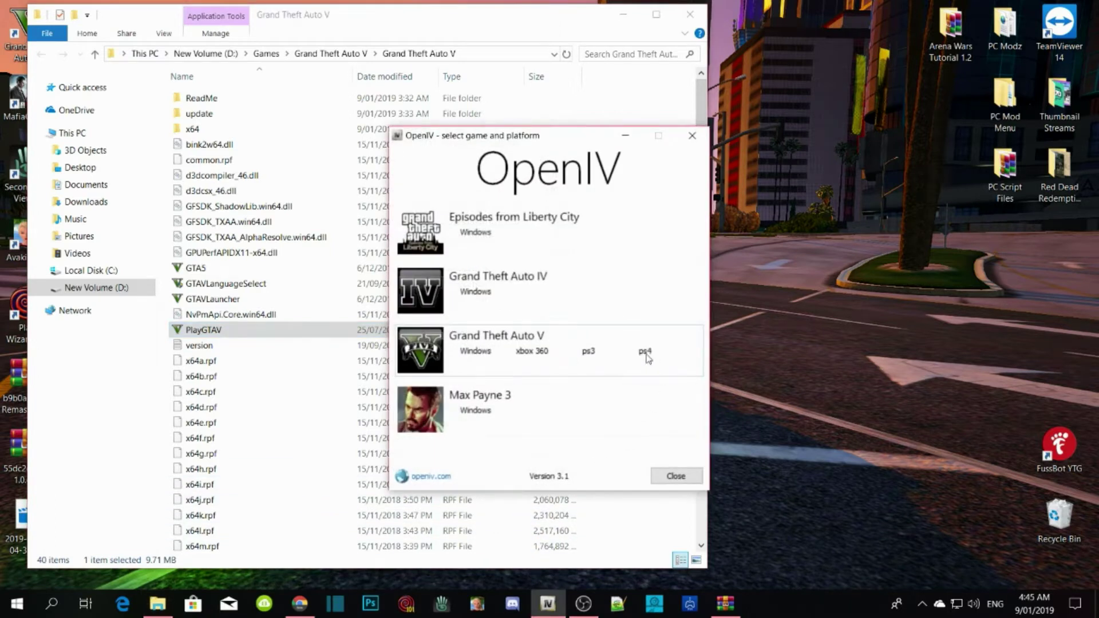
- Switch to OpenIV, load Grand Theft Auto V for Windows and open the ASI Manager
{"action": "left_click", "coordinate": [486, 355]}
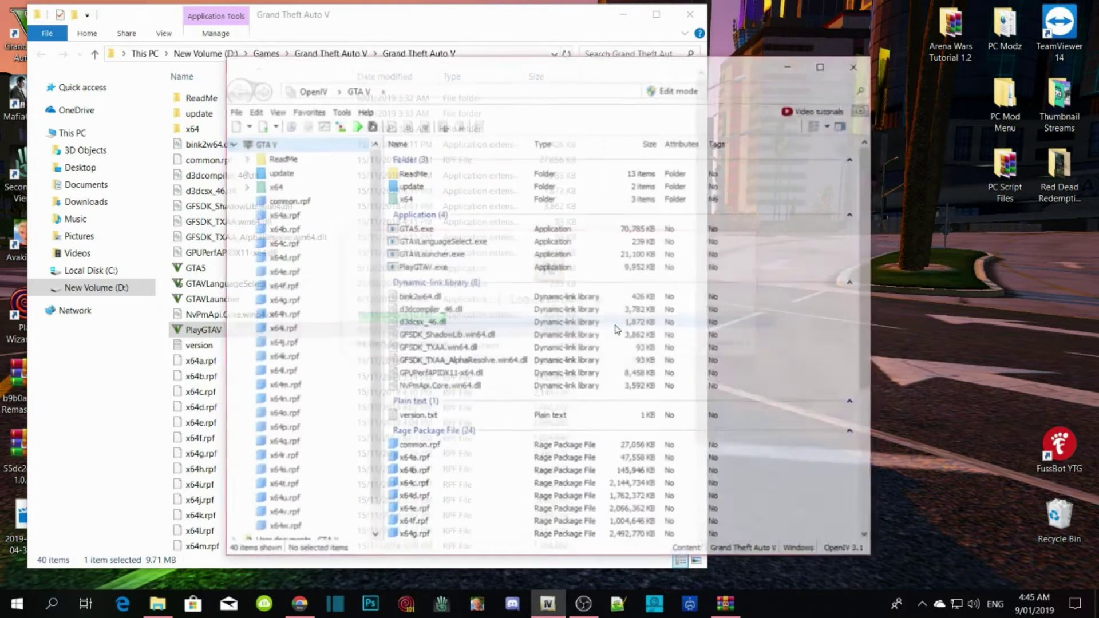
{"action": "left_click", "coordinate": [340, 111]}
{"action": "left_click", "coordinate": [362, 194]}
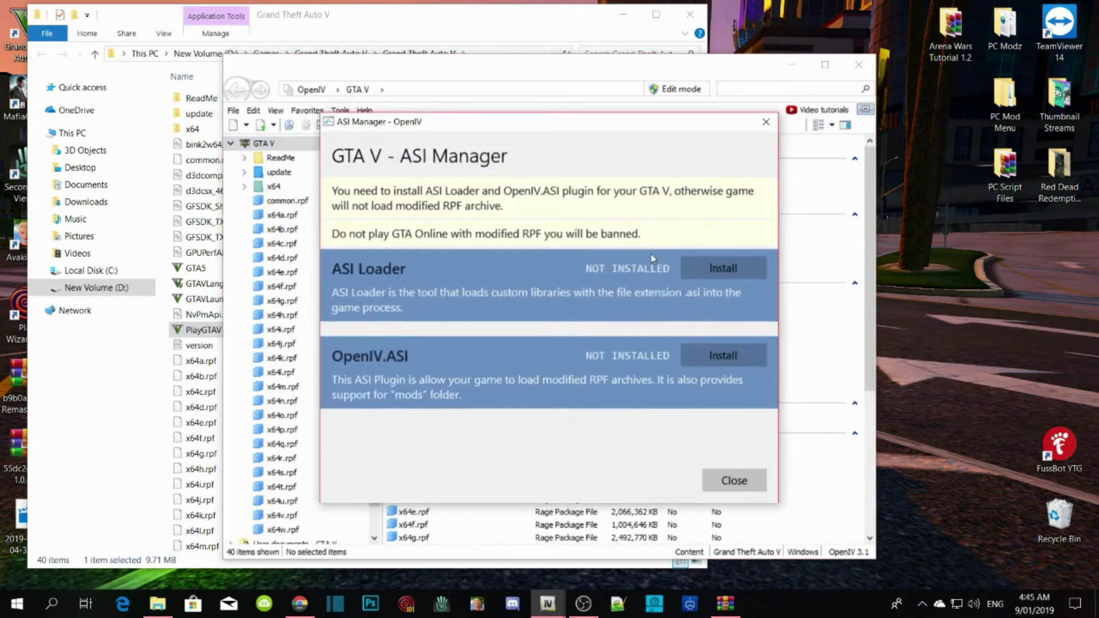
- Install ASI Loader, OpenIV.ASI and openCamera, accepting creation of the "mods" folder, and put OpenIV away
{"action": "left_click", "coordinate": [716, 274]}
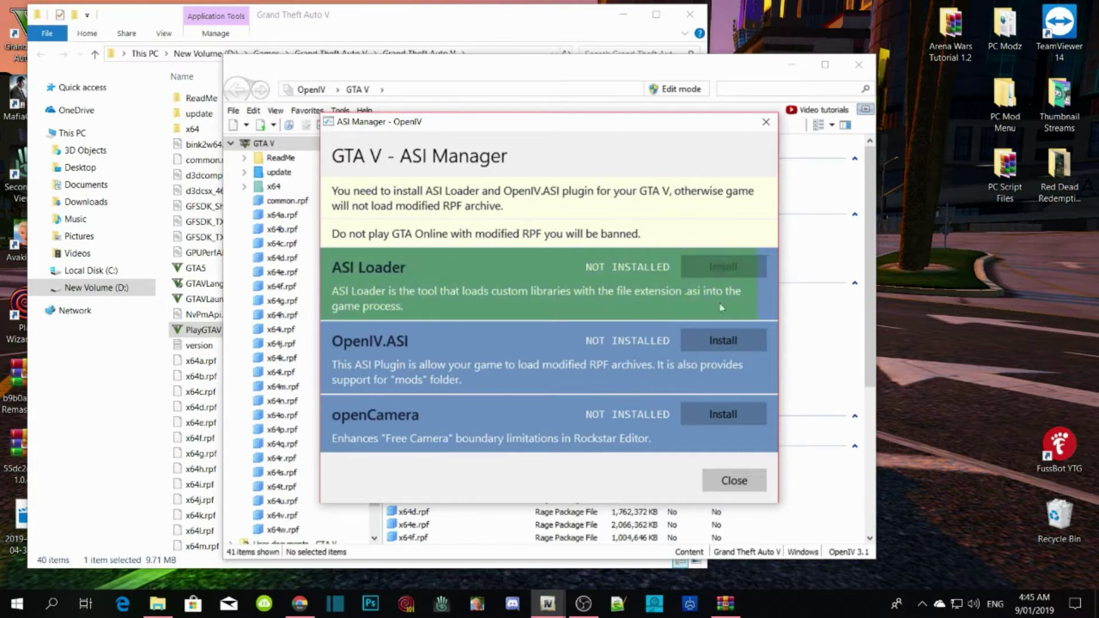
{"action": "left_click", "coordinate": [715, 341]}
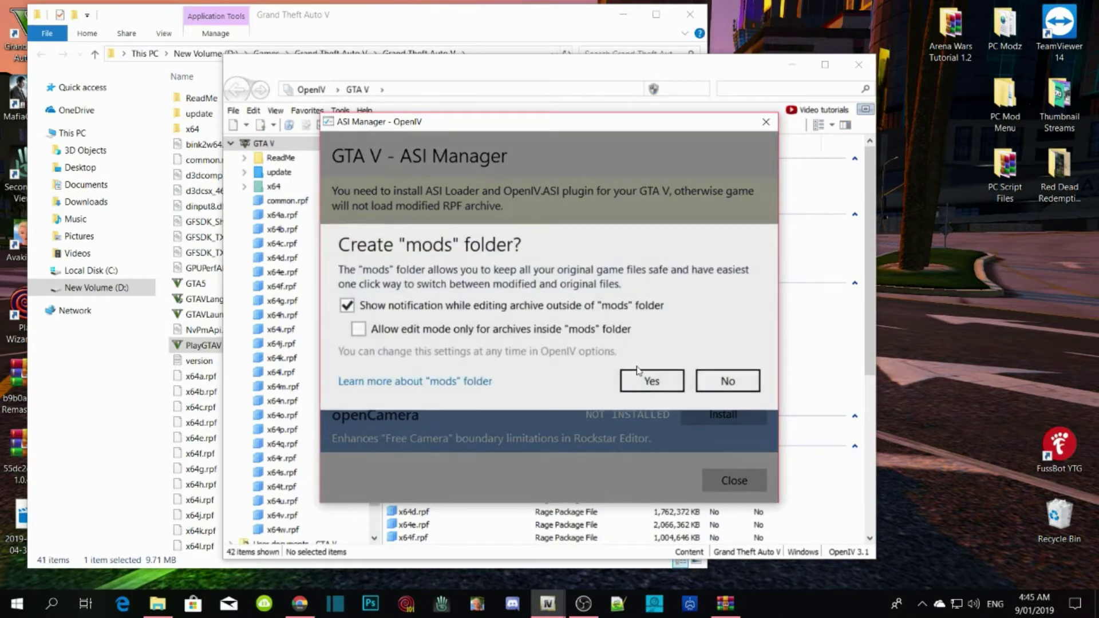
{"action": "left_click", "coordinate": [648, 387]}
{"action": "left_click", "coordinate": [716, 416]}
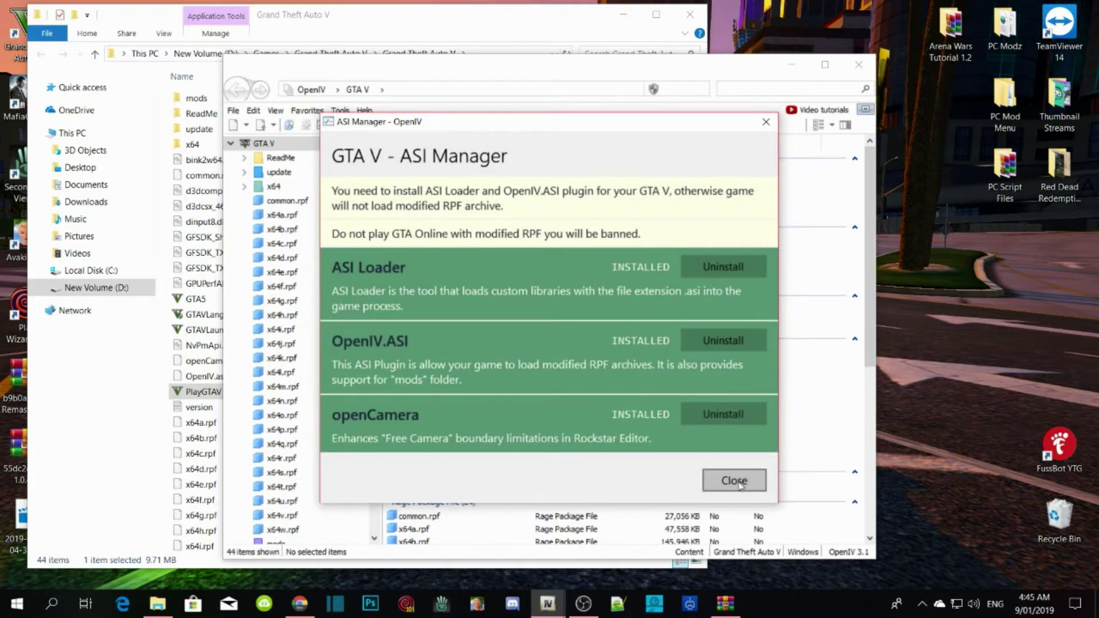
{"action": "left_click", "coordinate": [735, 480]}
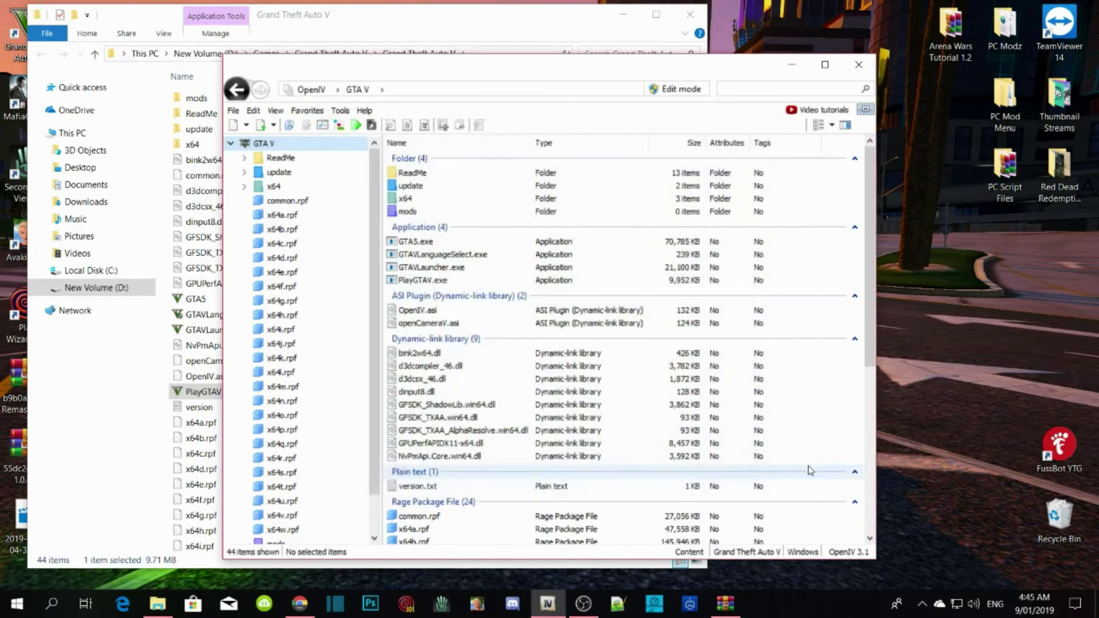
{"action": "left_click", "coordinate": [794, 67]}
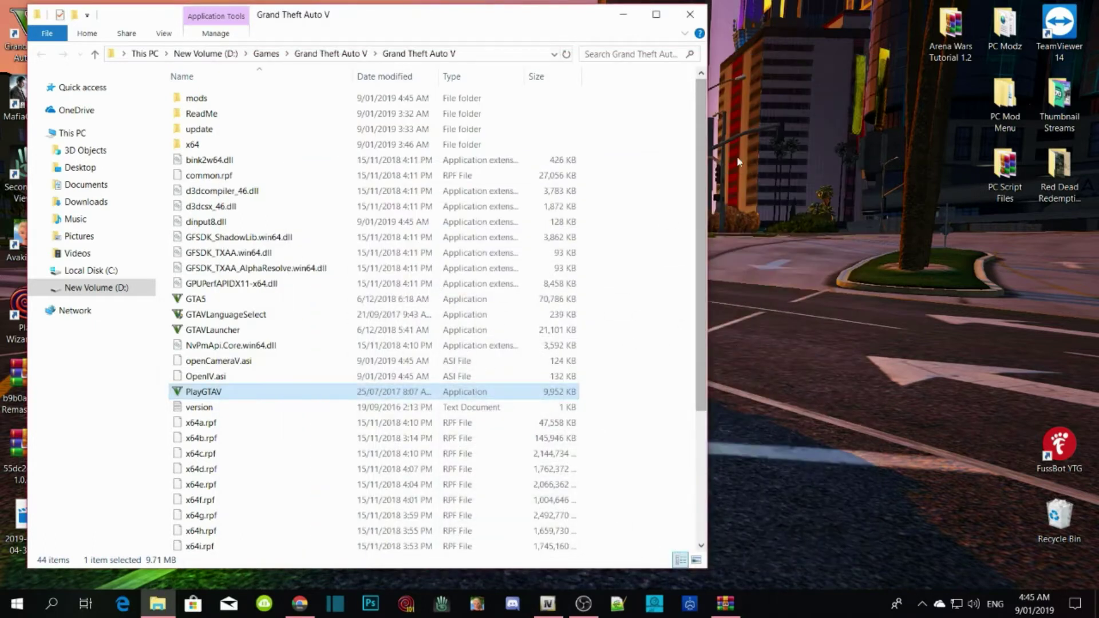
- Open the PC Script Files folder from the desktop and arrange it beside the Grand Theft Auto V game folder
{"action": "left_click_drag", "start_coordinate": [571, 22], "coordinate": [548, 21]}
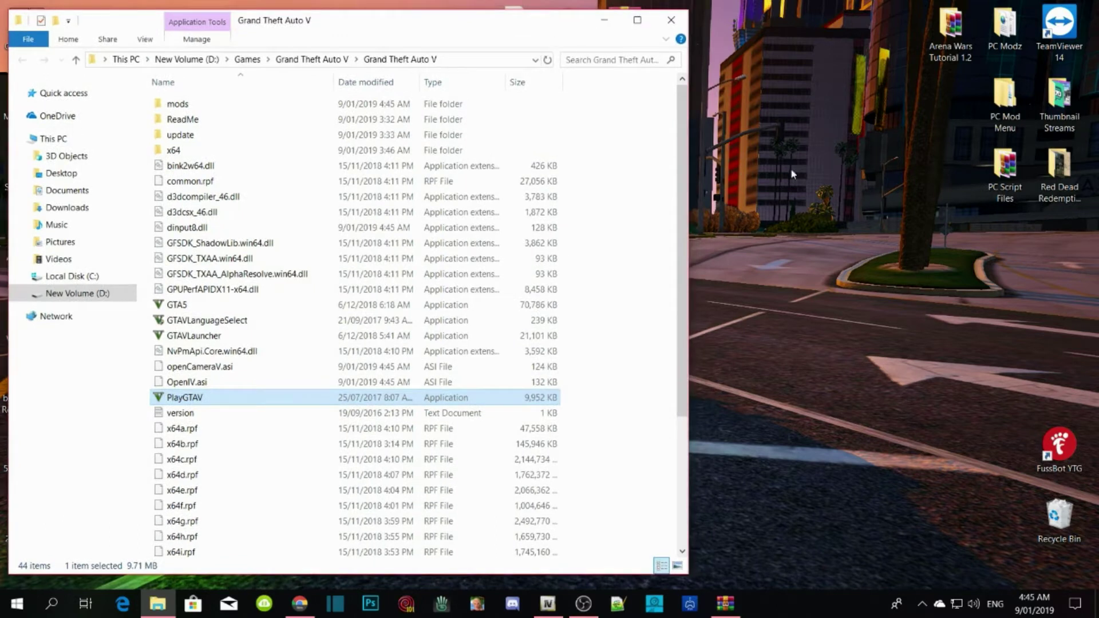
{"action": "double_click", "coordinate": [1003, 171]}
{"action": "left_click_drag", "start_coordinate": [131, 16], "coordinate": [821, 21]}
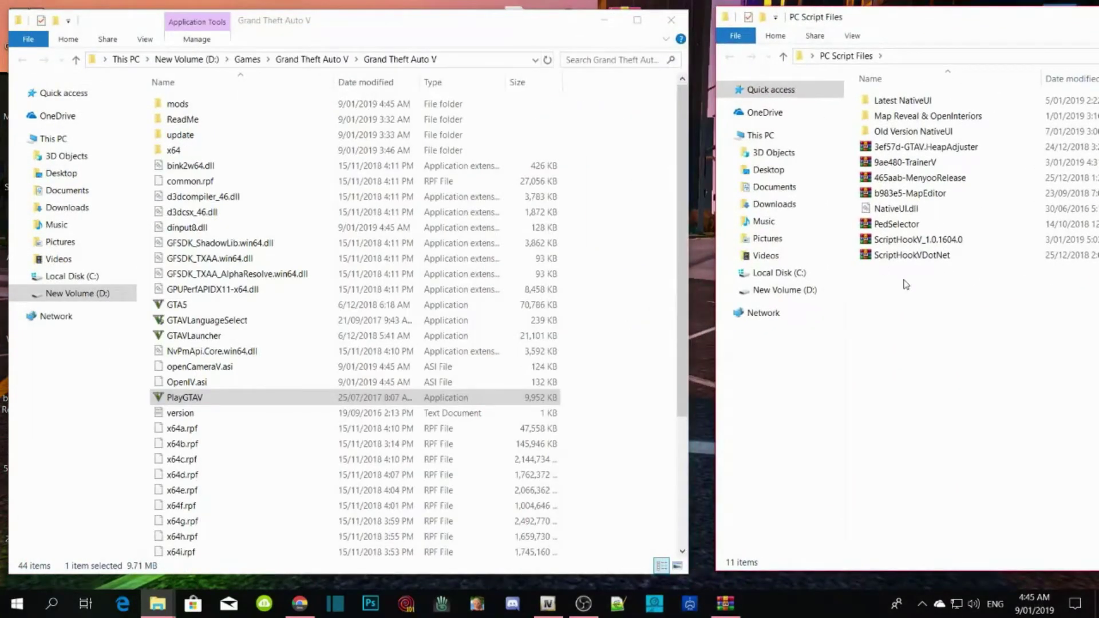
{"action": "scroll", "coordinate": [600, 287], "scroll_direction": "down", "scroll_amount": 5}
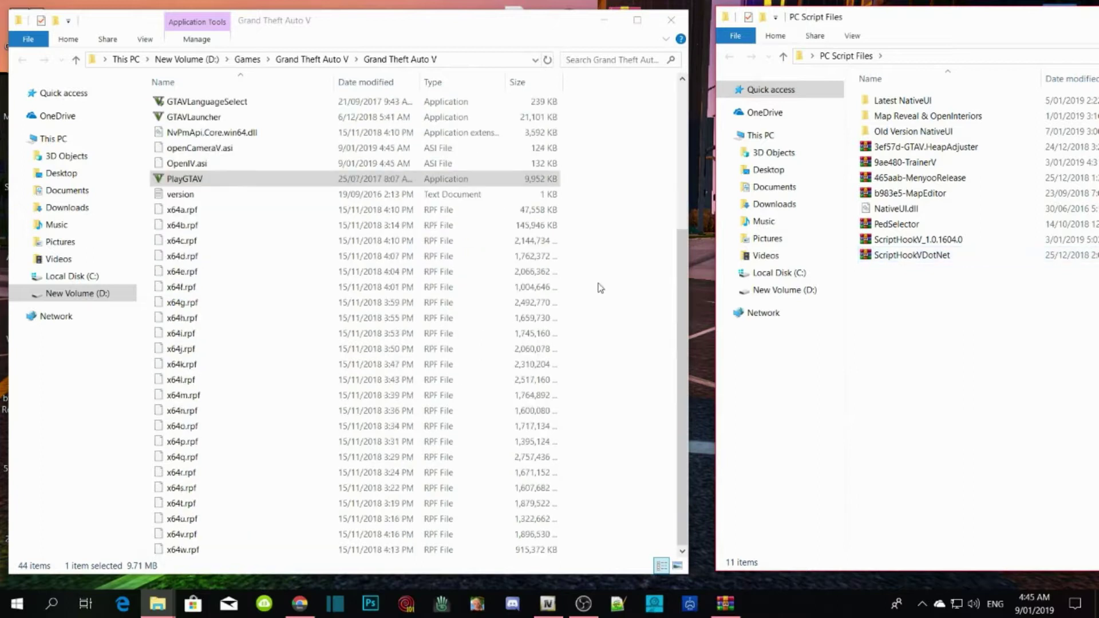
{"action": "left_click", "coordinate": [601, 288]}
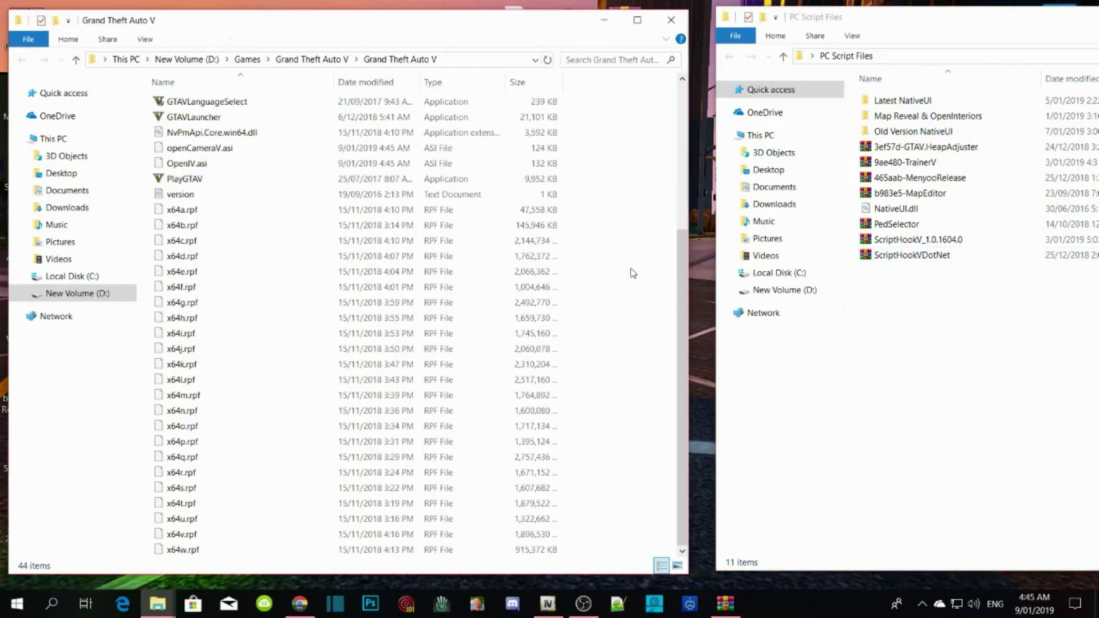
- Open the ScriptHookV_1.0.1604.0 archive beside the game folder, dismiss the WinRAR licence reminder and enter its bin folder
{"action": "left_click", "coordinate": [928, 241]}
{"action": "double_click", "coordinate": [929, 240]}
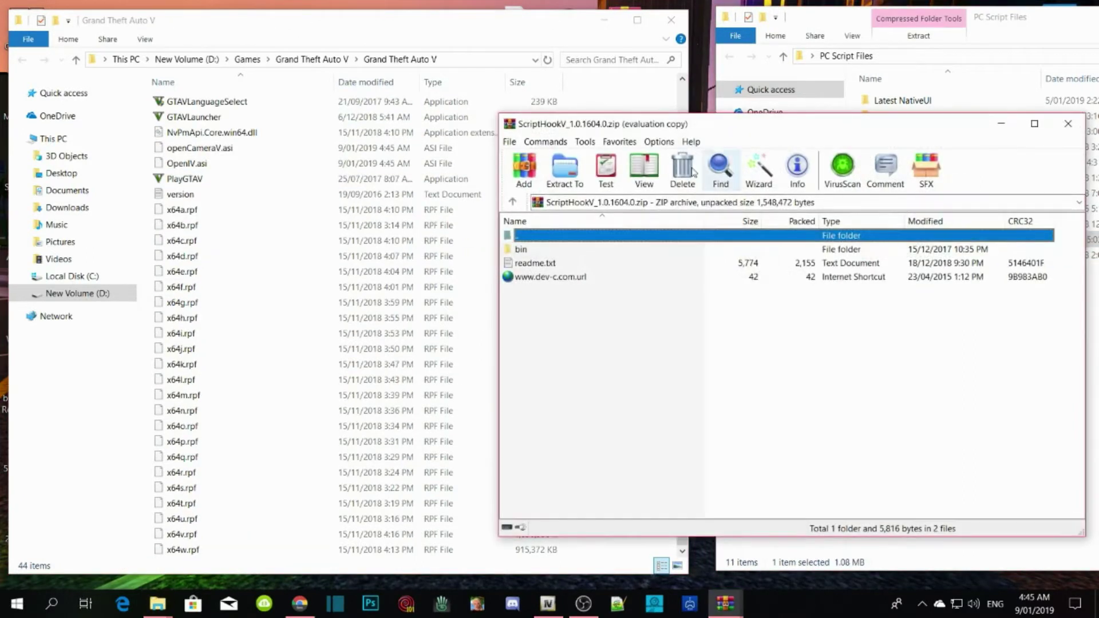
{"action": "left_click_drag", "start_coordinate": [616, 125], "coordinate": [794, 125]}
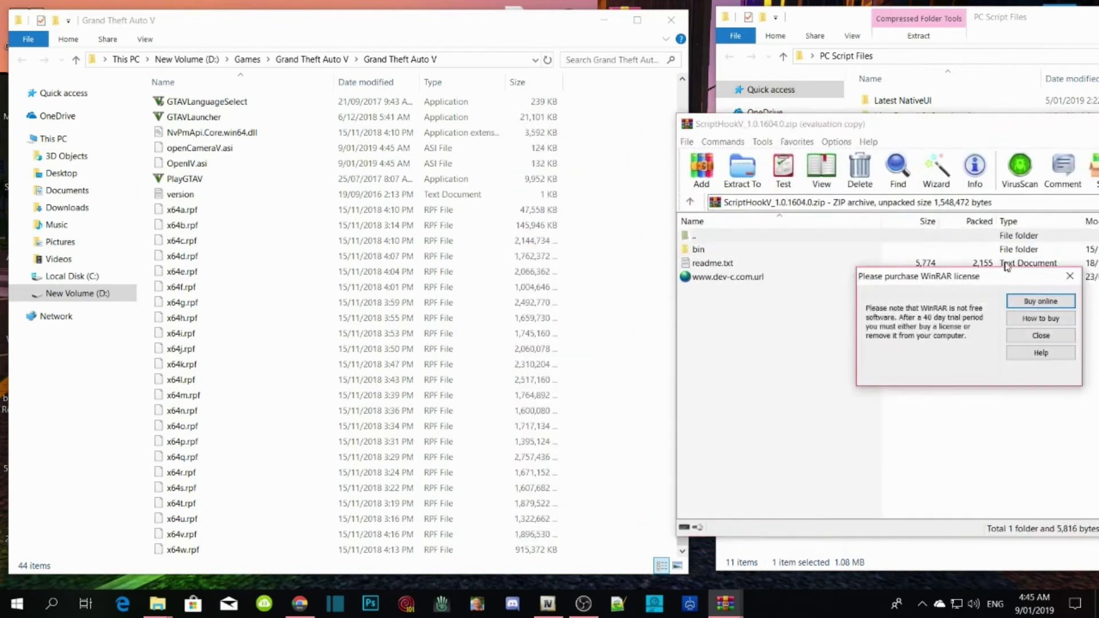
{"action": "left_click", "coordinate": [1068, 280]}
{"action": "left_click_drag", "start_coordinate": [564, 127], "coordinate": [789, 112]}
{"action": "double_click", "coordinate": [759, 234]}
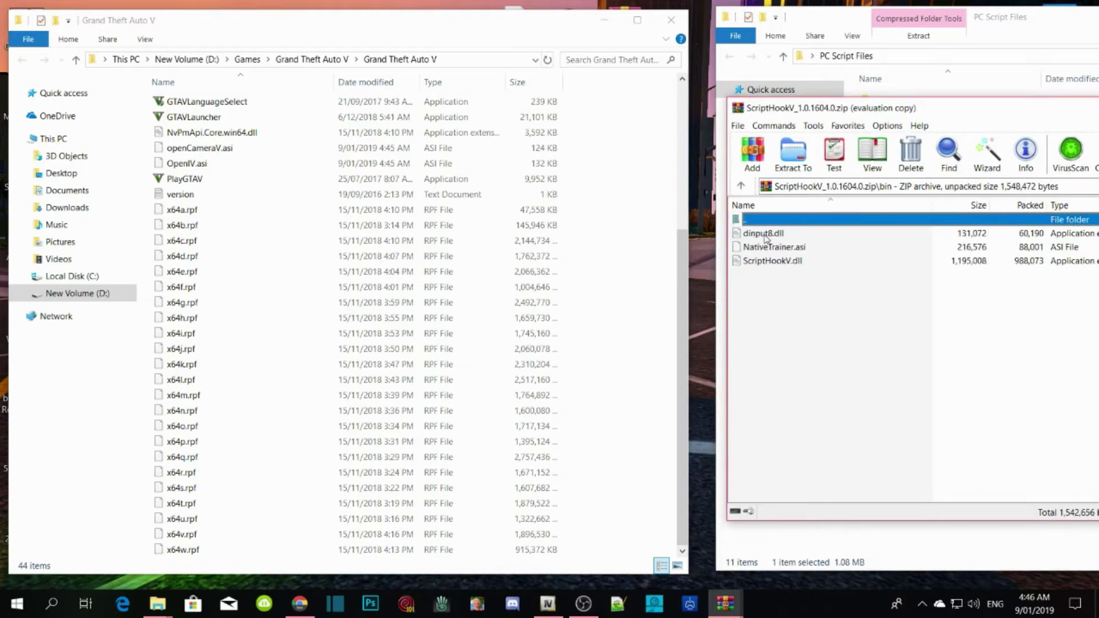
- Copy dinput8.dll and ScriptHookV.dll into the Grand Theft Auto V folder, replacing the existing dinput8.dll, and close the archive
{"action": "left_click", "coordinate": [766, 235]}
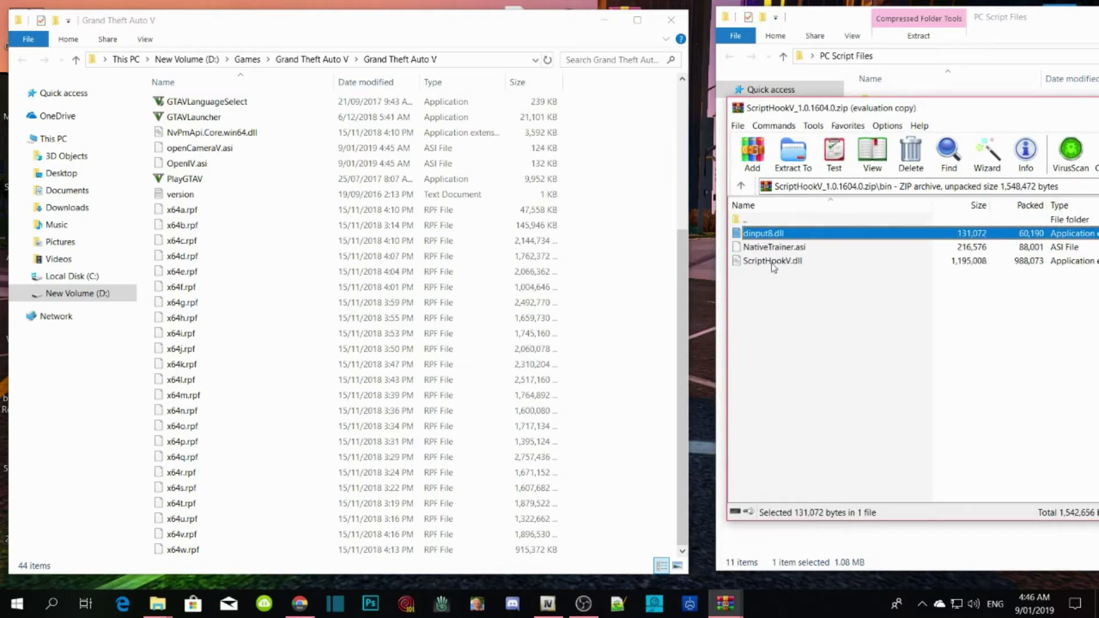
{"action": "left_click", "coordinate": [772, 262], "text": "ctrl"}
{"action": "left_click_drag", "start_coordinate": [778, 264], "coordinate": [619, 375]}
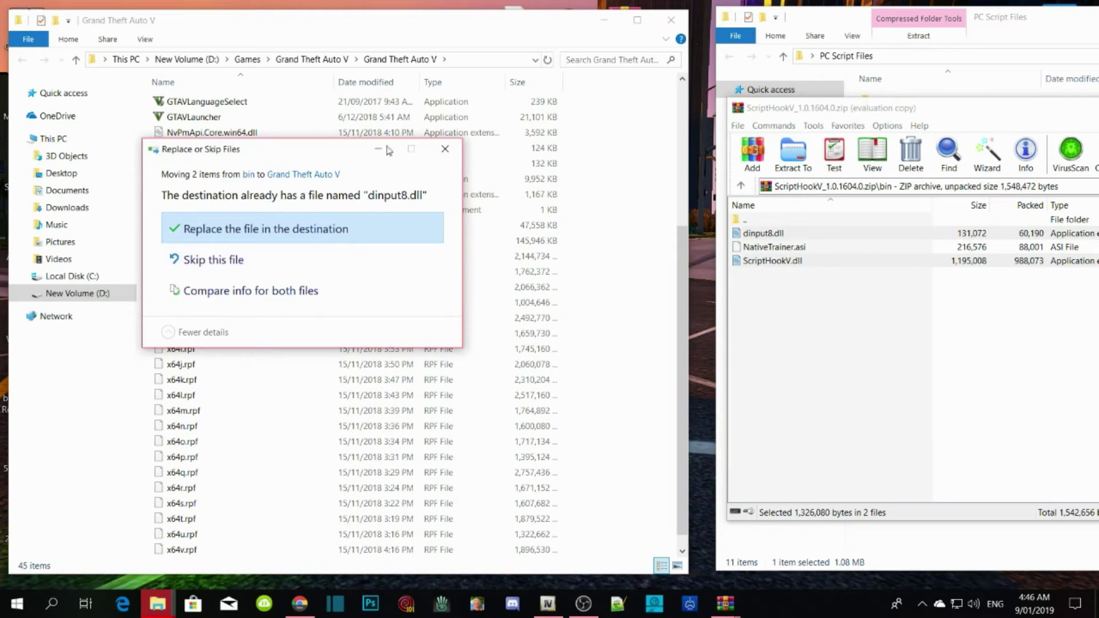
{"action": "left_click", "coordinate": [358, 232]}
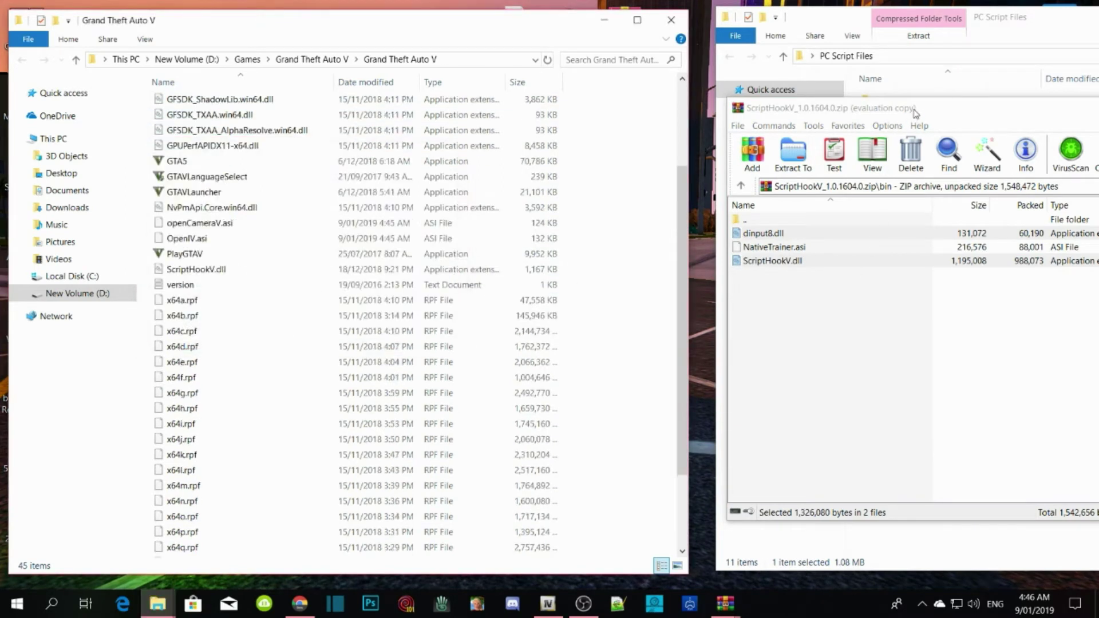
{"action": "left_click_drag", "start_coordinate": [923, 109], "coordinate": [328, 110]}
{"action": "left_click", "coordinate": [701, 108]}
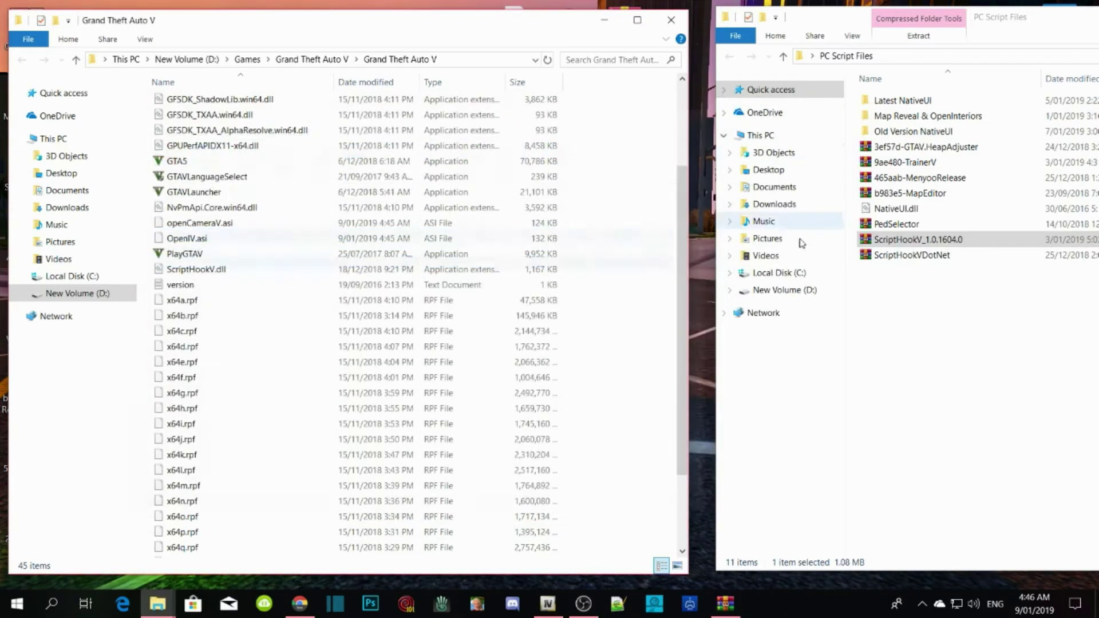
- Open the ScriptHookVDotNet archive and place its window beside the game folder
{"action": "double_click", "coordinate": [920, 257]}
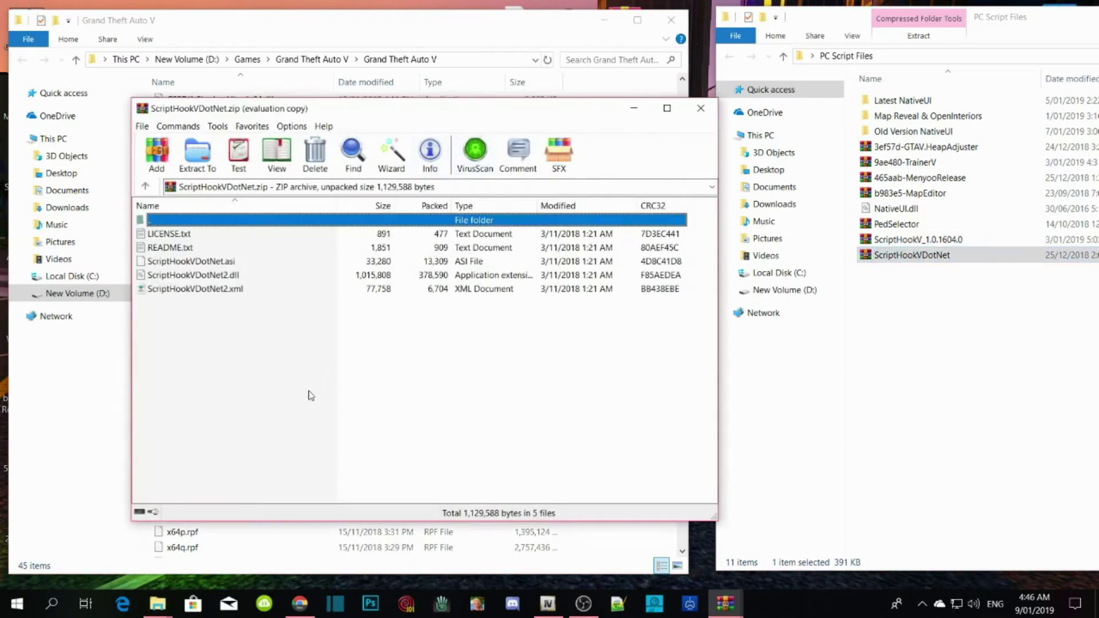
{"action": "left_click", "coordinate": [527, 254]}
{"action": "left_click_drag", "start_coordinate": [160, 113], "coordinate": [757, 120]}
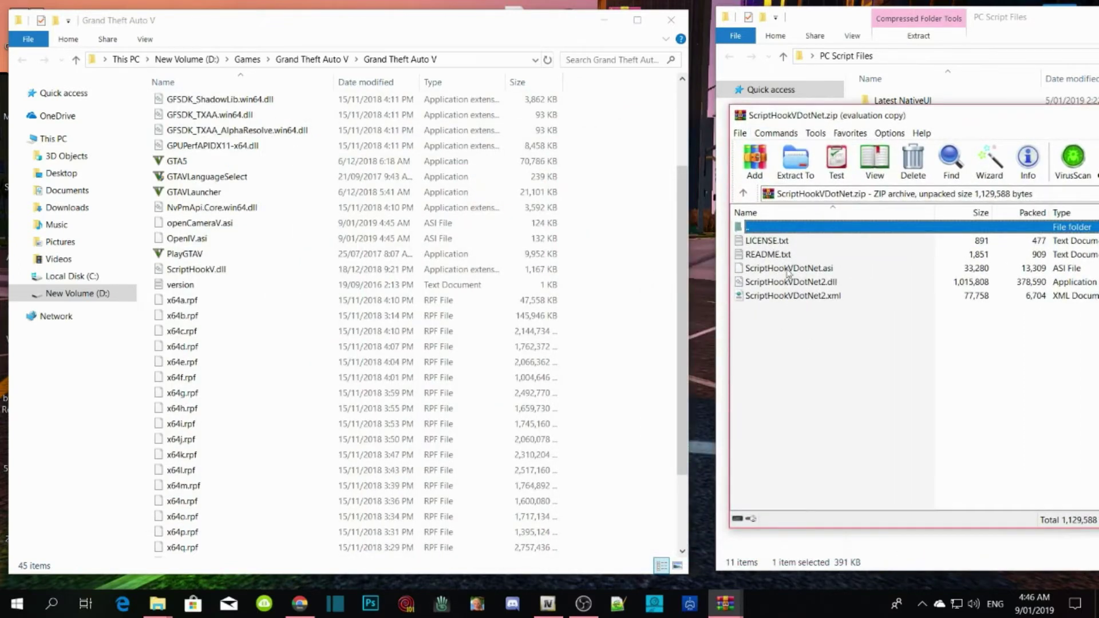
- Copy ScriptHookVDotNet.asi, ScriptHookVDotNet2.dll and ScriptHookVDotNet2.xml into the Grand Theft Auto V folder and close the archive
{"action": "left_click", "coordinate": [789, 269]}
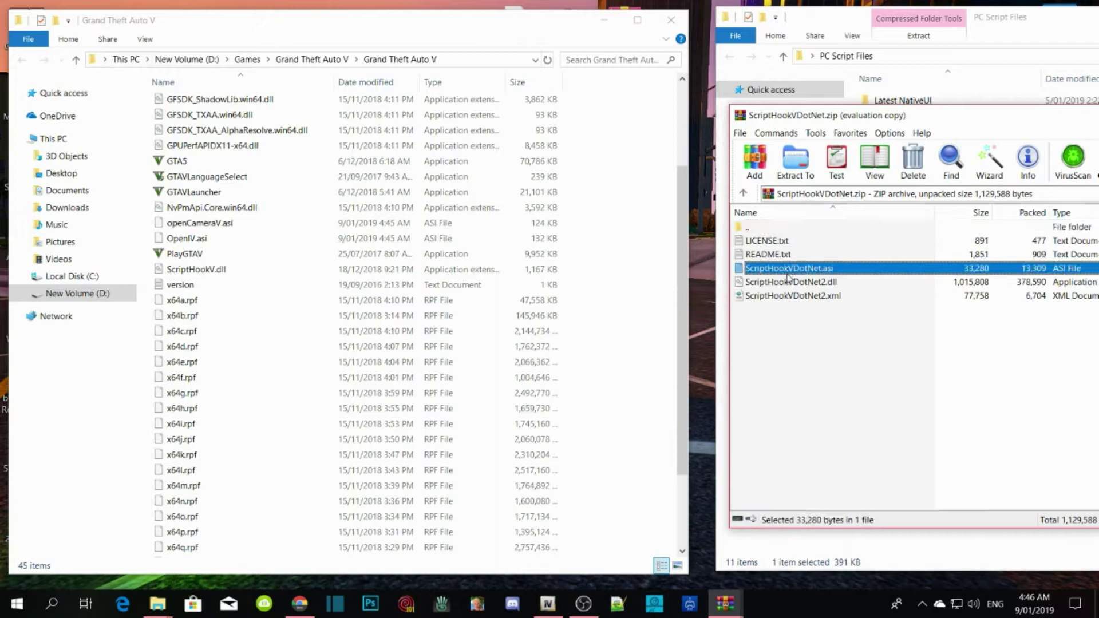
{"action": "left_click", "coordinate": [790, 282], "text": "shift"}
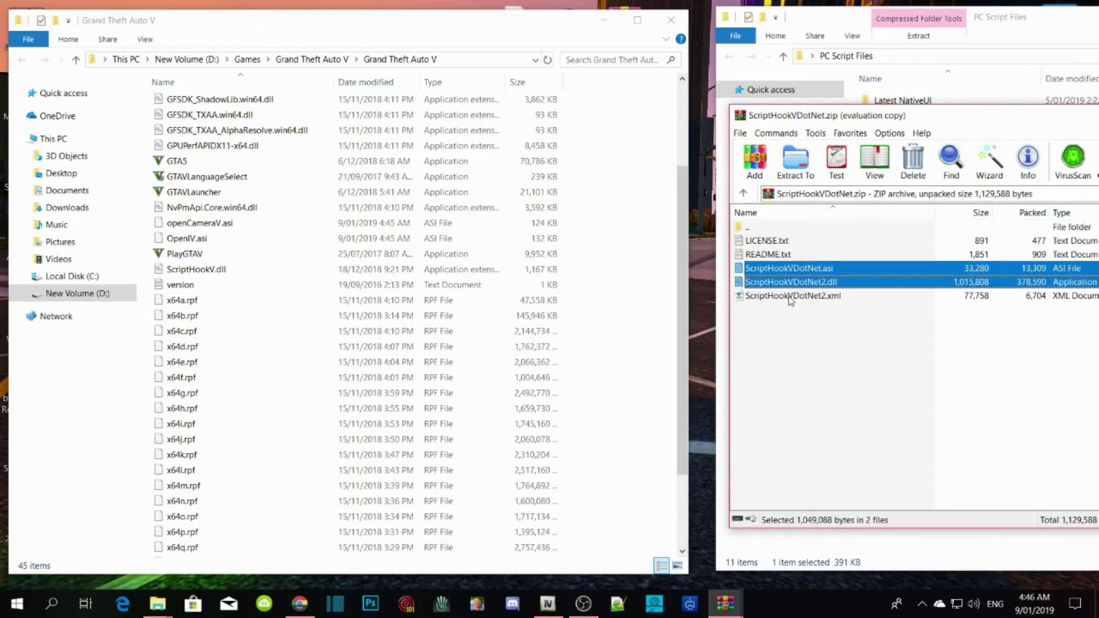
{"action": "left_click", "coordinate": [791, 297], "text": "shift"}
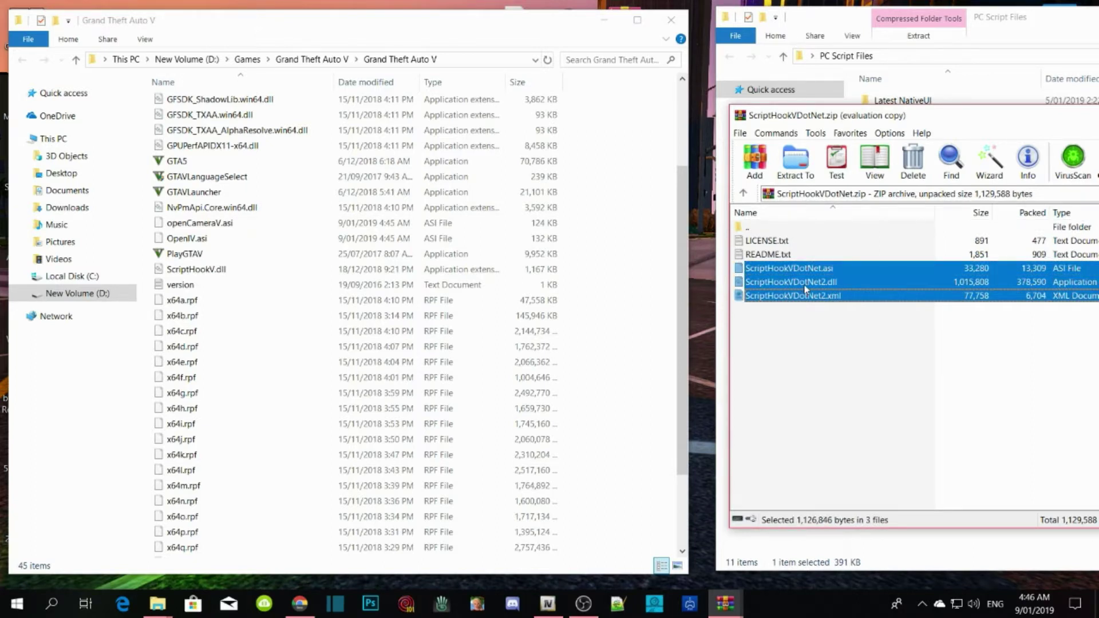
{"action": "scroll", "coordinate": [599, 304], "scroll_direction": "down", "scroll_amount": 3}
{"action": "left_click_drag", "start_coordinate": [791, 281], "coordinate": [628, 345]}
{"action": "left_click", "coordinate": [827, 363]}
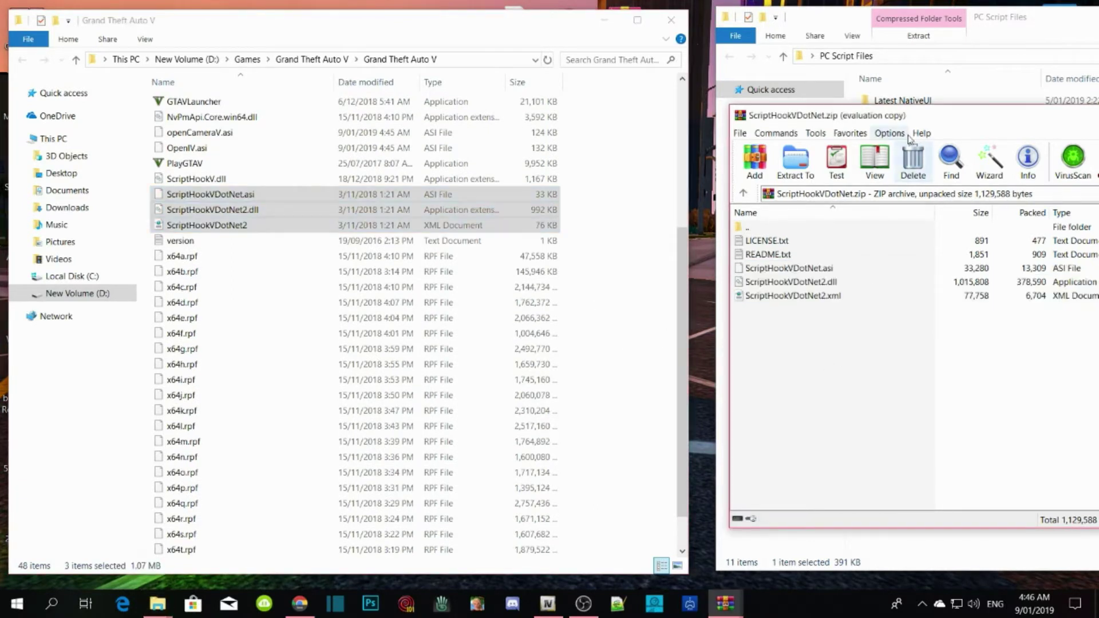
{"action": "left_click_drag", "start_coordinate": [910, 119], "coordinate": [400, 160]}
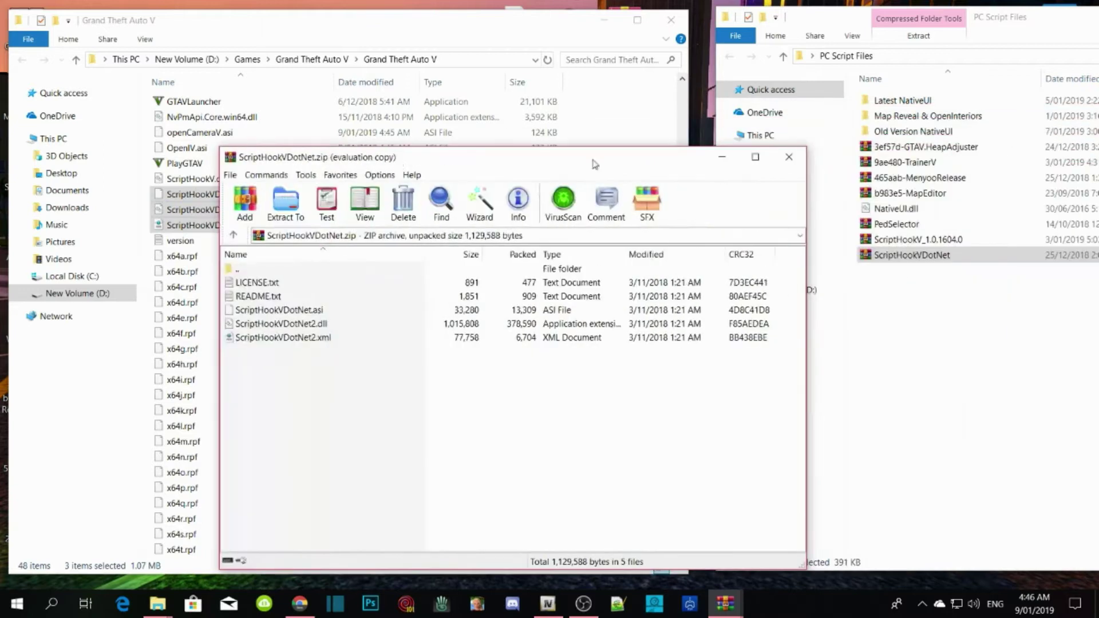
{"action": "left_click", "coordinate": [789, 157]}
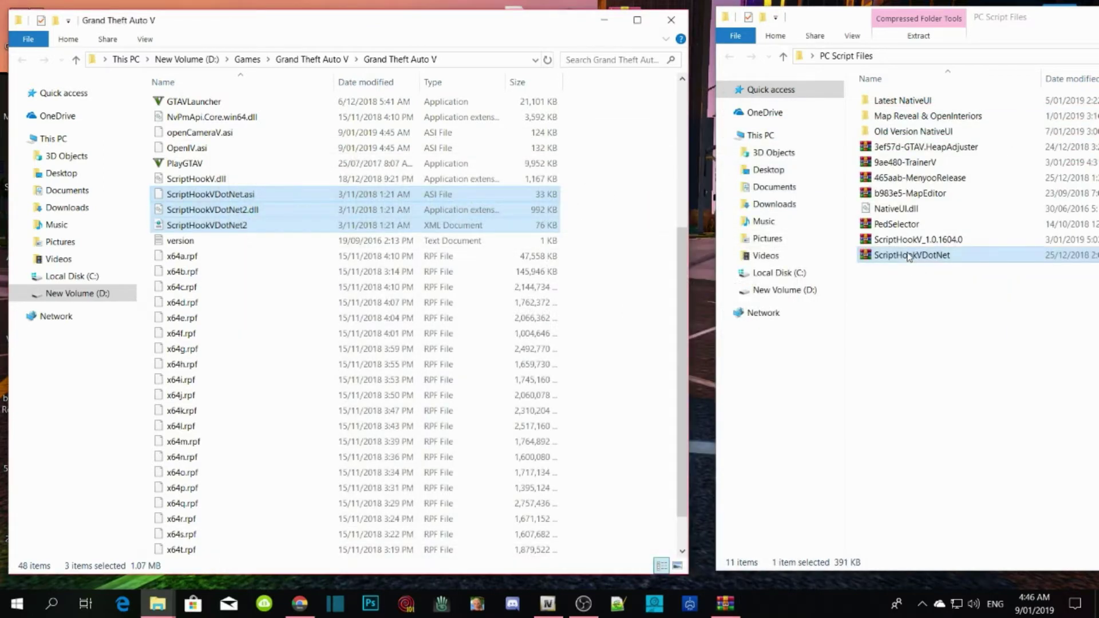
- Copy TrainerV.asi and trainerv.ini from the 9ae480-TrainerV archive into the Grand Theft Auto V folder and close the archive
{"action": "double_click", "coordinate": [918, 165]}
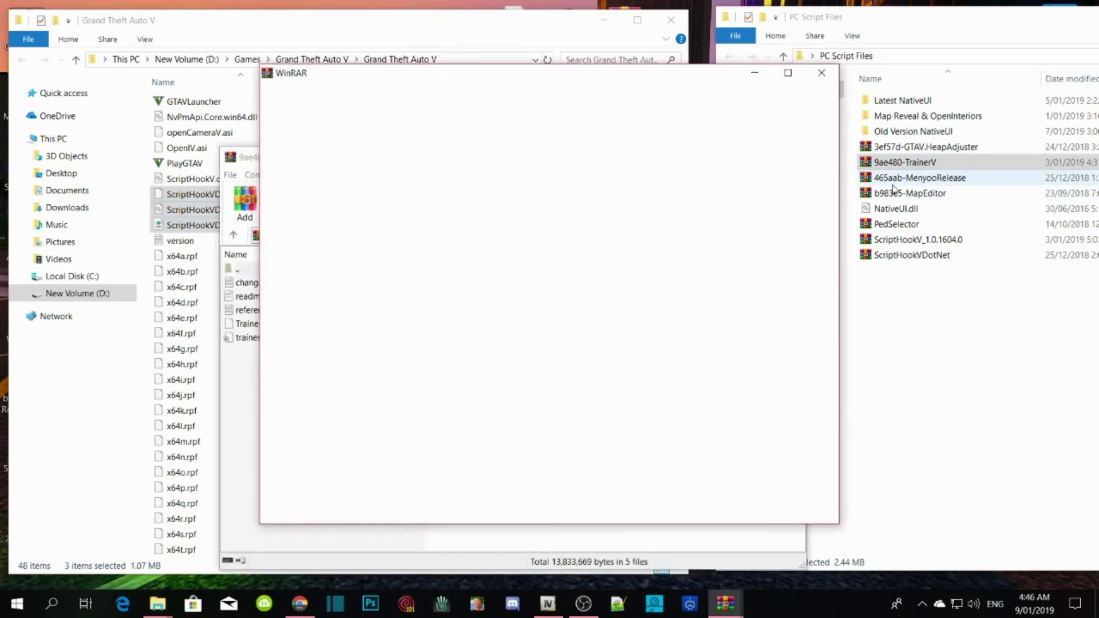
{"action": "left_click_drag", "start_coordinate": [282, 163], "coordinate": [900, 130]}
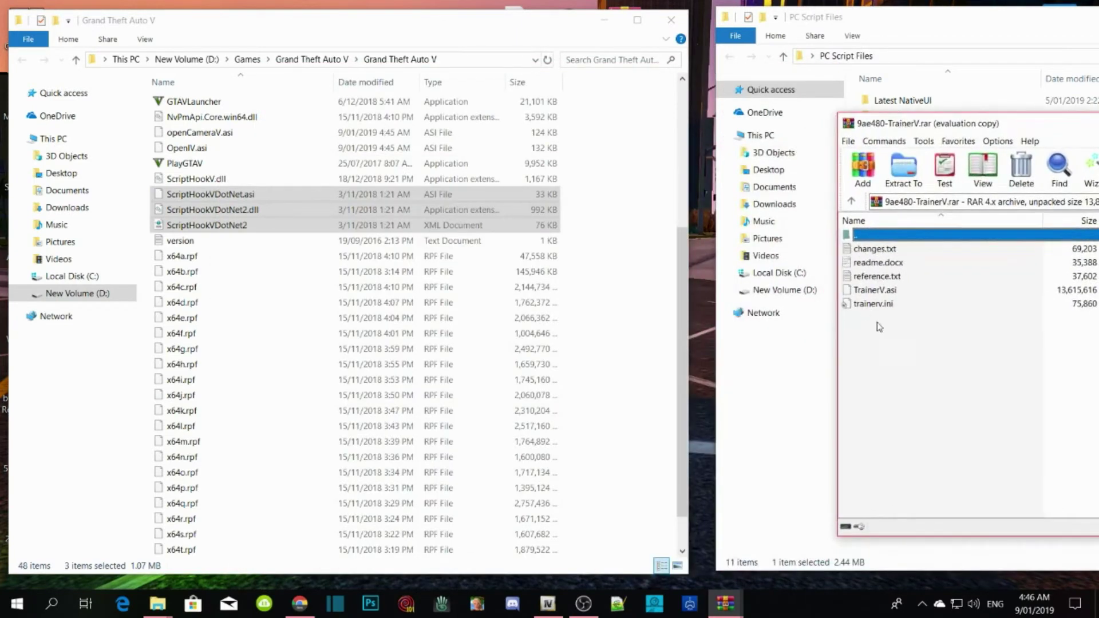
{"action": "left_click", "coordinate": [882, 293]}
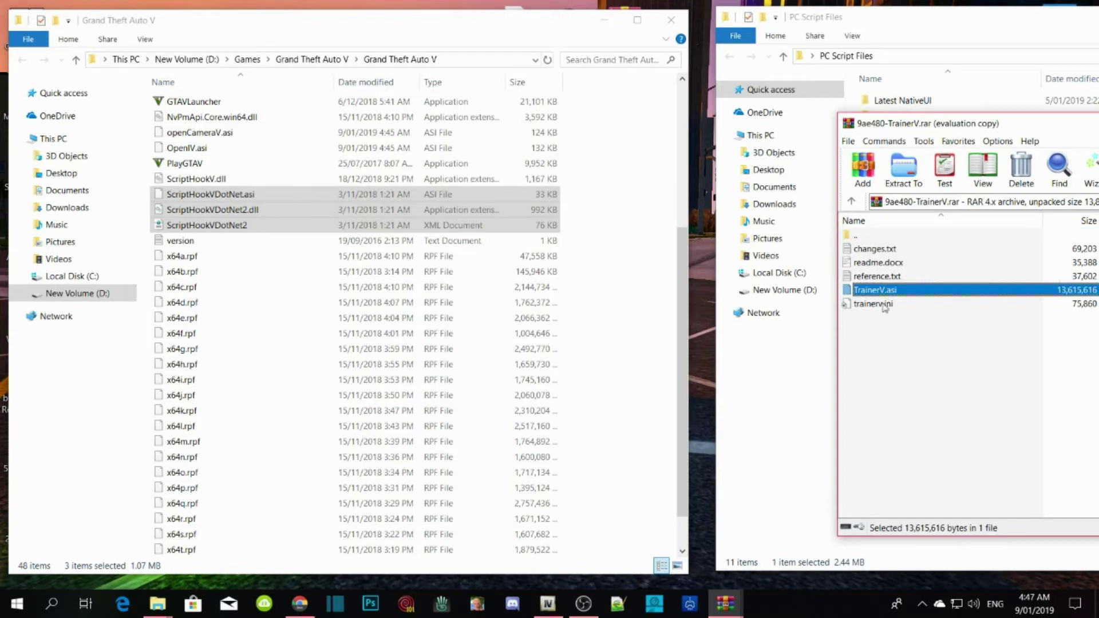
{"action": "left_click", "coordinate": [882, 304], "text": "shift"}
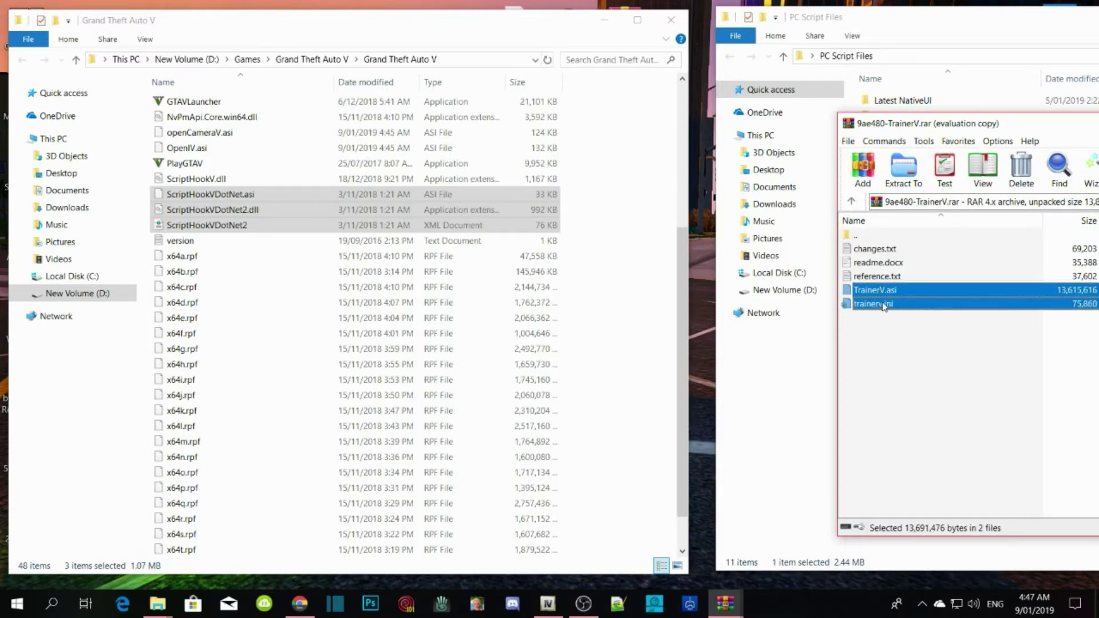
{"action": "left_click_drag", "start_coordinate": [879, 291], "coordinate": [608, 392]}
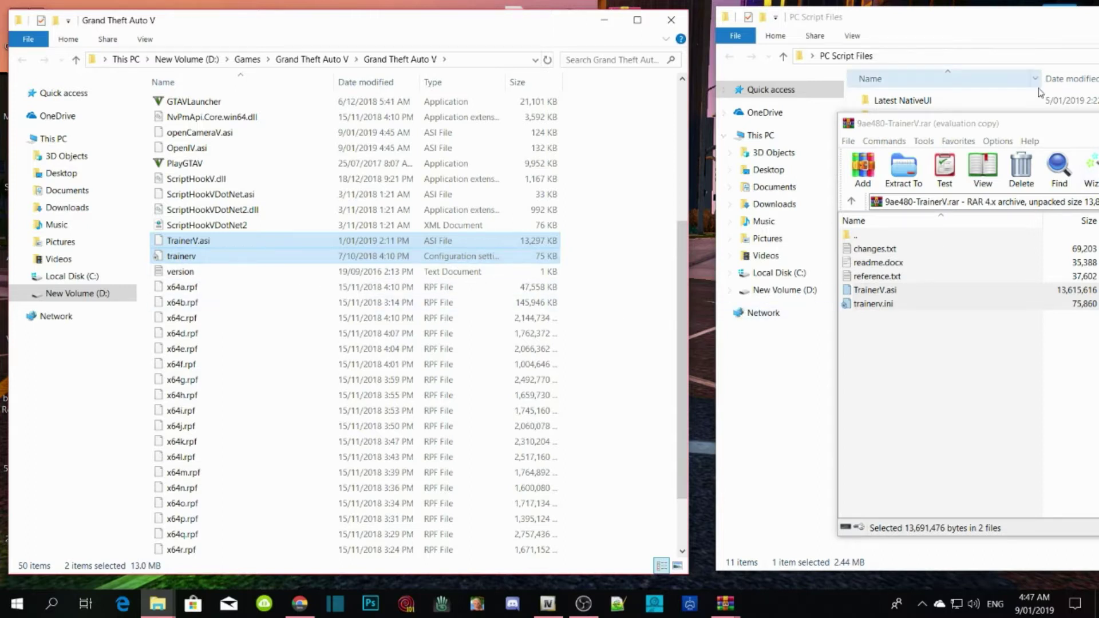
{"action": "left_click_drag", "start_coordinate": [1017, 124], "coordinate": [753, 114]}
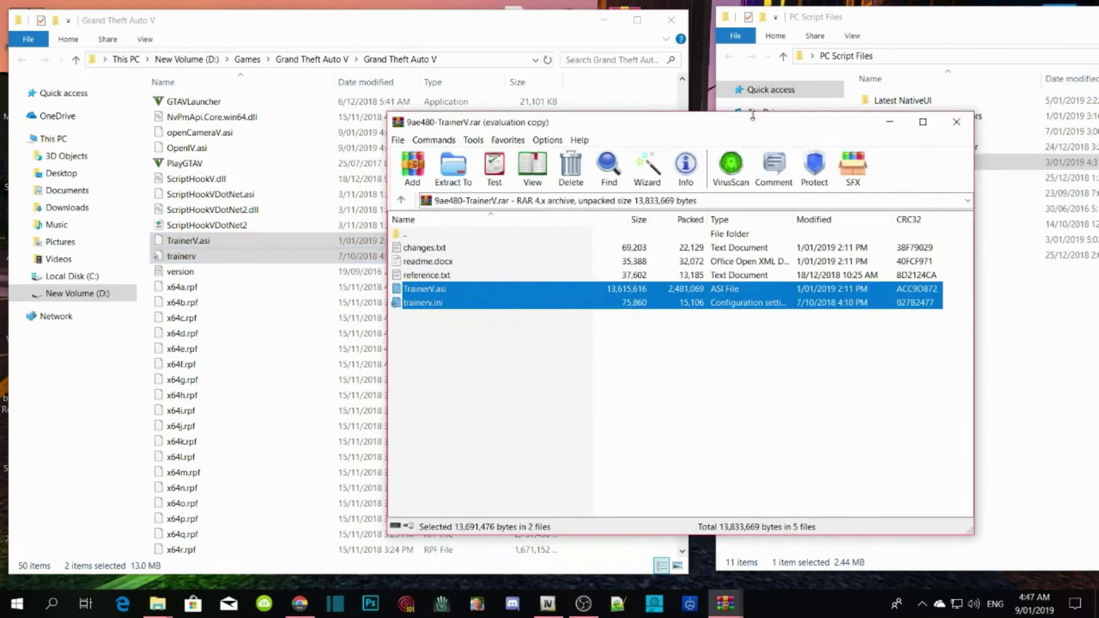
{"action": "left_click", "coordinate": [957, 122]}
- Copy the menyooStuff folder and Menyoo.asi from the 465aab-MenyooRelease archive into the Grand Theft Auto V folder and close the archive
{"action": "double_click", "coordinate": [922, 179]}
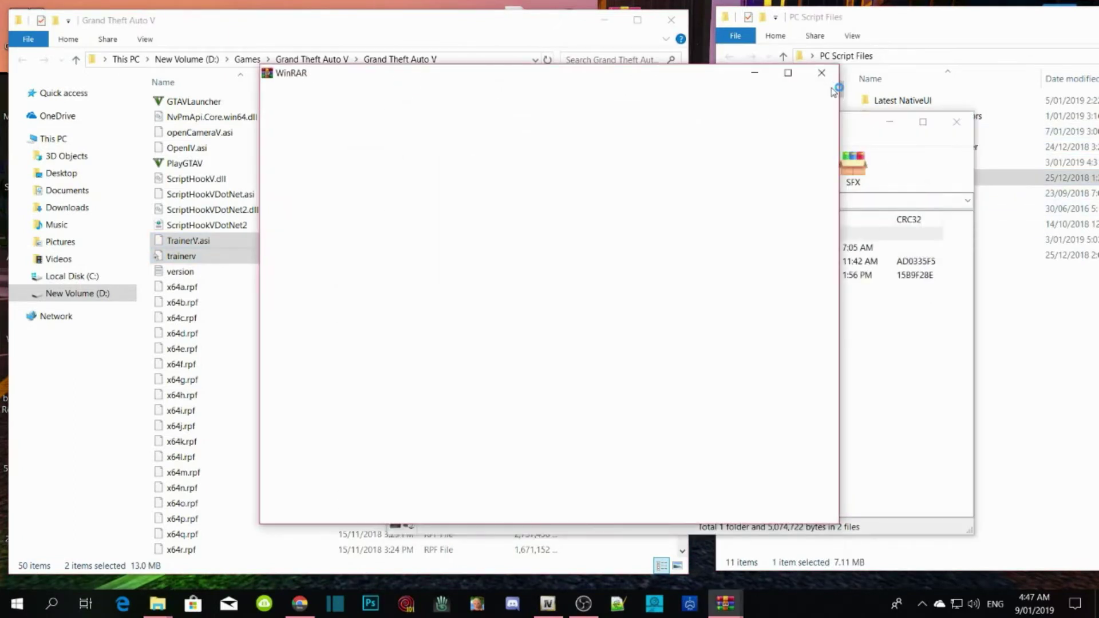
{"action": "left_click_drag", "start_coordinate": [442, 130], "coordinate": [831, 139]}
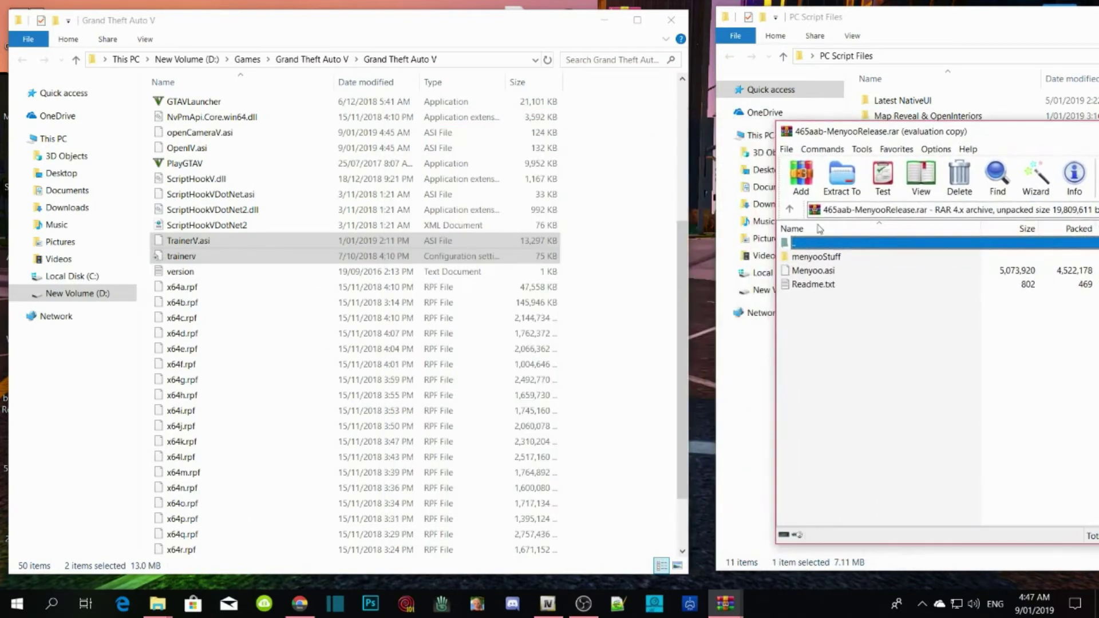
{"action": "left_click", "coordinate": [824, 261]}
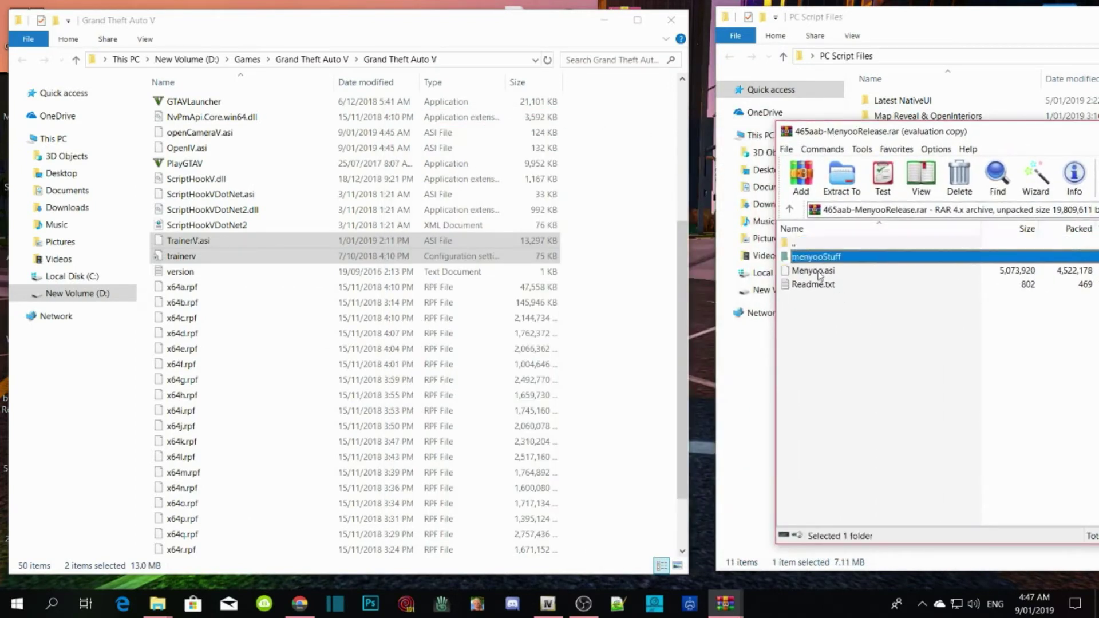
{"action": "left_click", "coordinate": [820, 273], "text": "shift"}
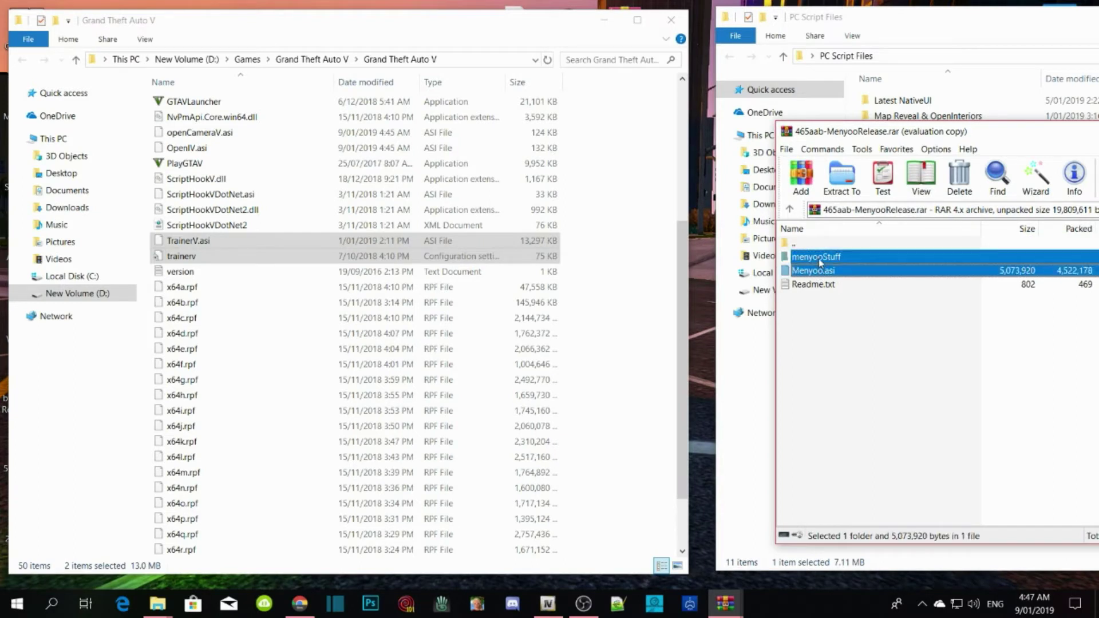
{"action": "left_click_drag", "start_coordinate": [818, 259], "coordinate": [619, 418]}
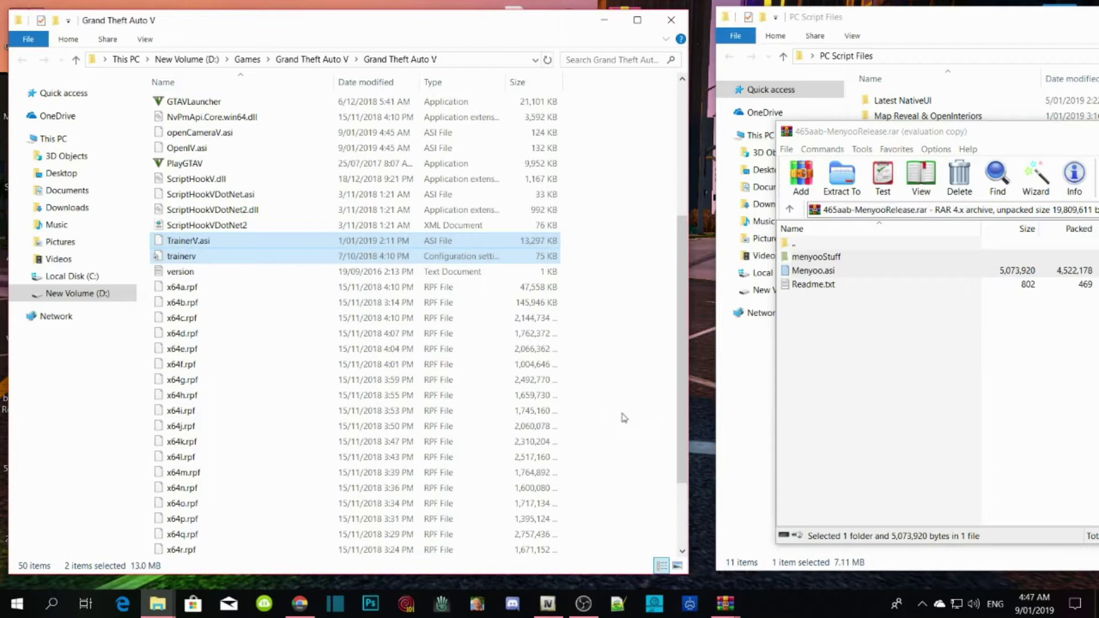
{"action": "left_click_drag", "start_coordinate": [892, 132], "coordinate": [207, 253]}
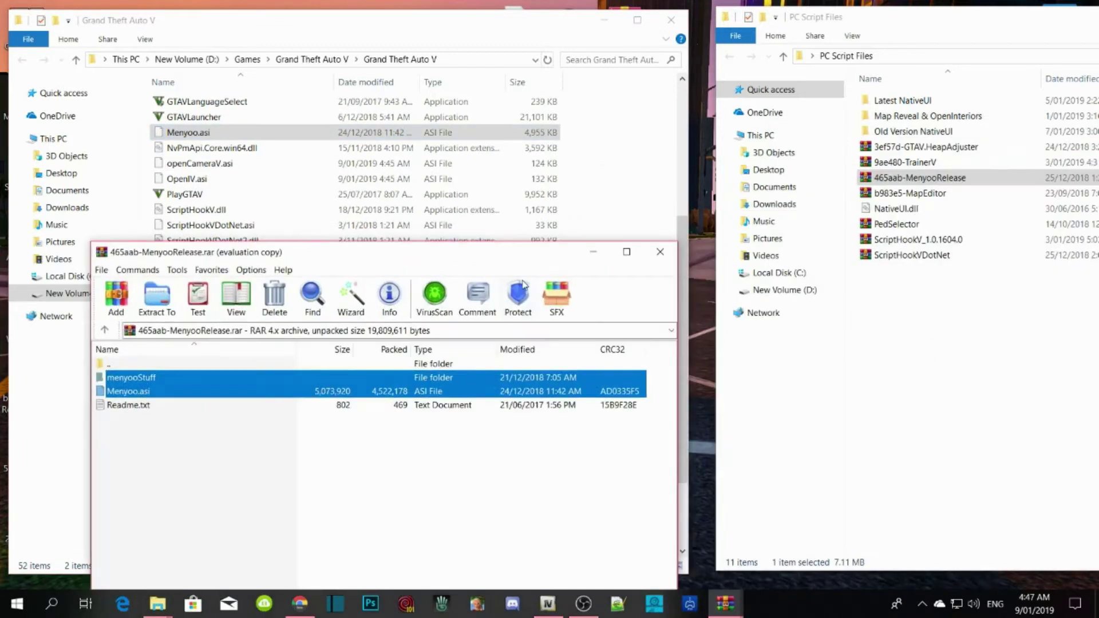
{"action": "left_click", "coordinate": [660, 252]}
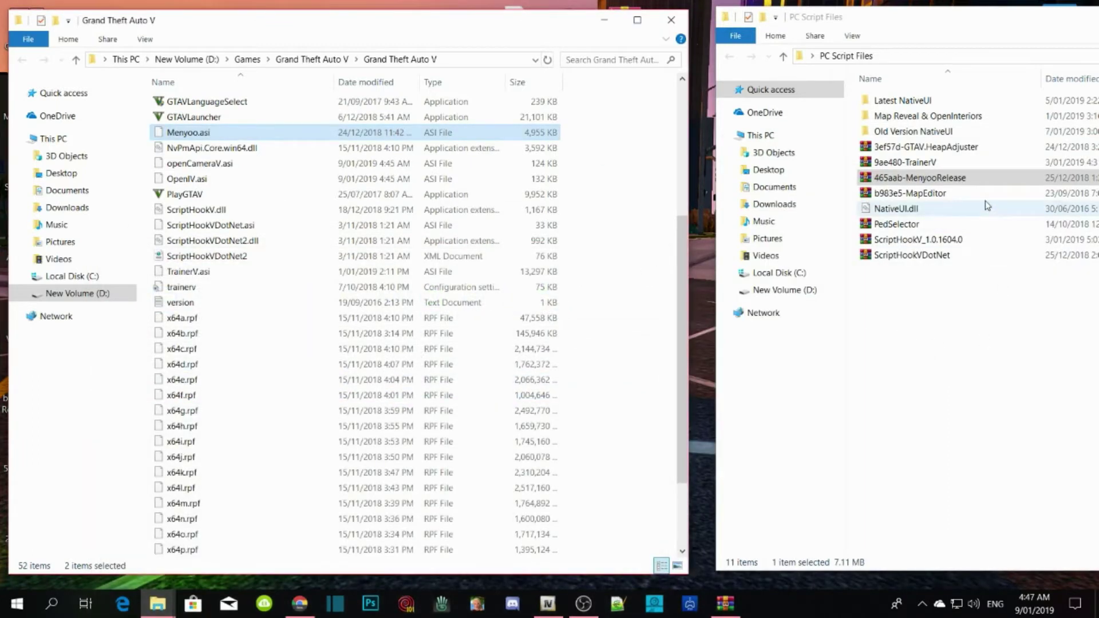
- Copy all three files from the Map Reveal & OpenInteriors folder into the Grand Theft Auto V folder and return to PC Script Files
{"action": "scroll", "coordinate": [643, 337], "scroll_direction": "down", "scroll_amount": 2}
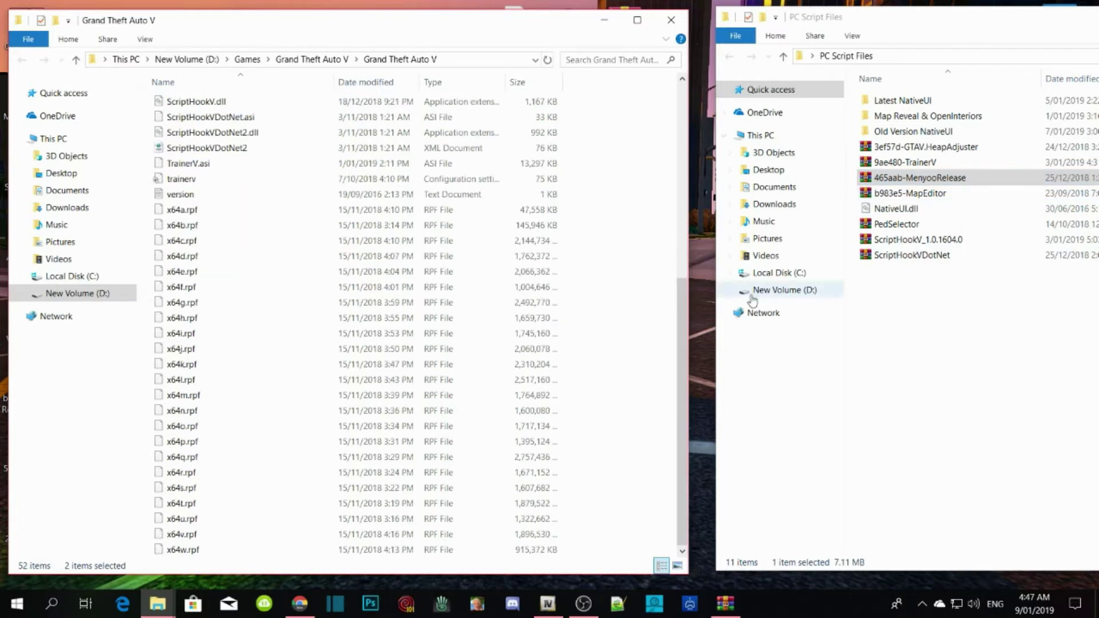
{"action": "double_click", "coordinate": [937, 117]}
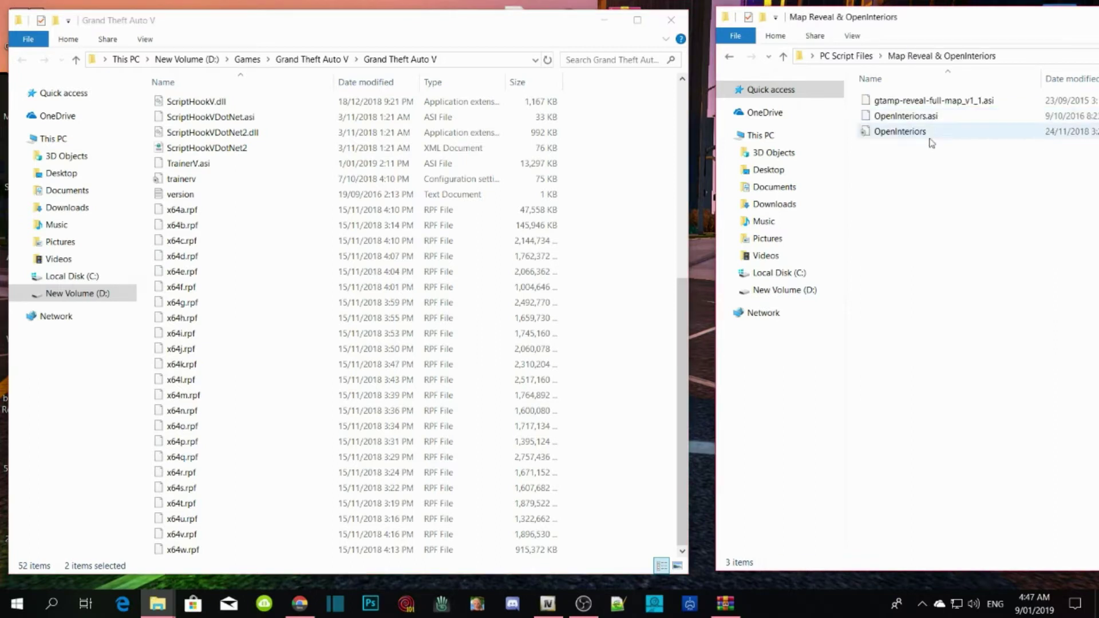
{"action": "left_click_drag", "start_coordinate": [993, 220], "coordinate": [641, 376]}
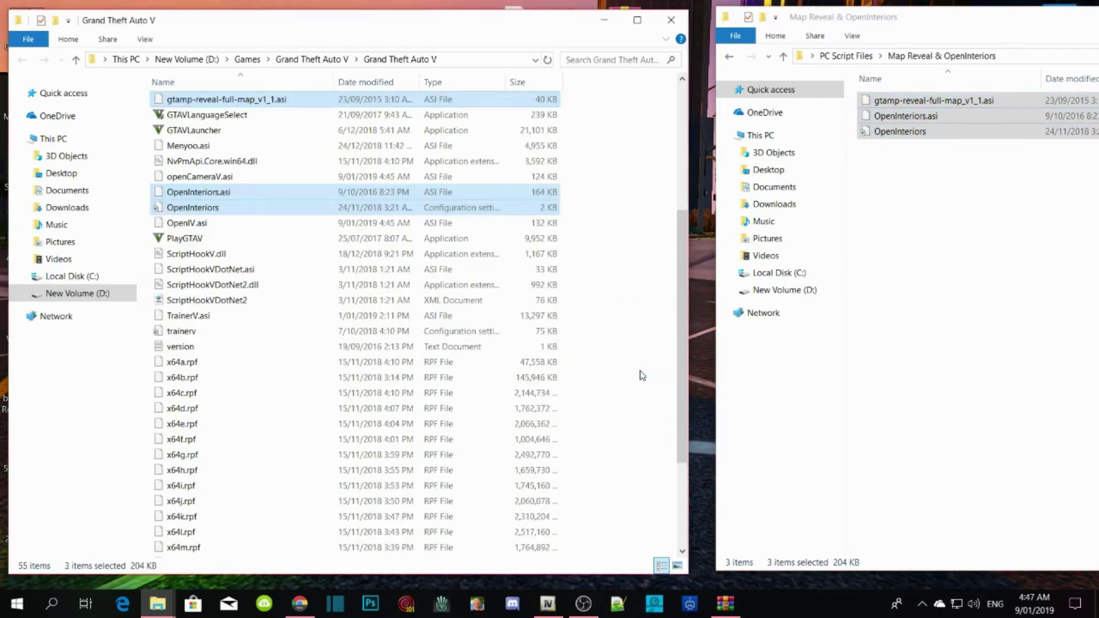
{"action": "left_click", "coordinate": [1055, 188]}
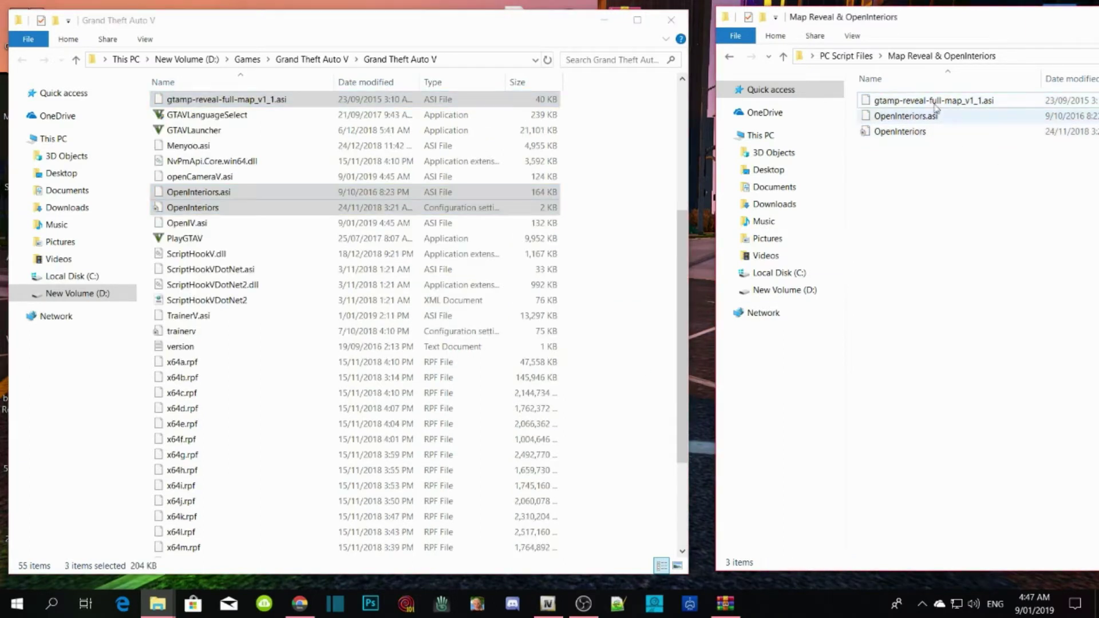
{"action": "left_click", "coordinate": [866, 57]}
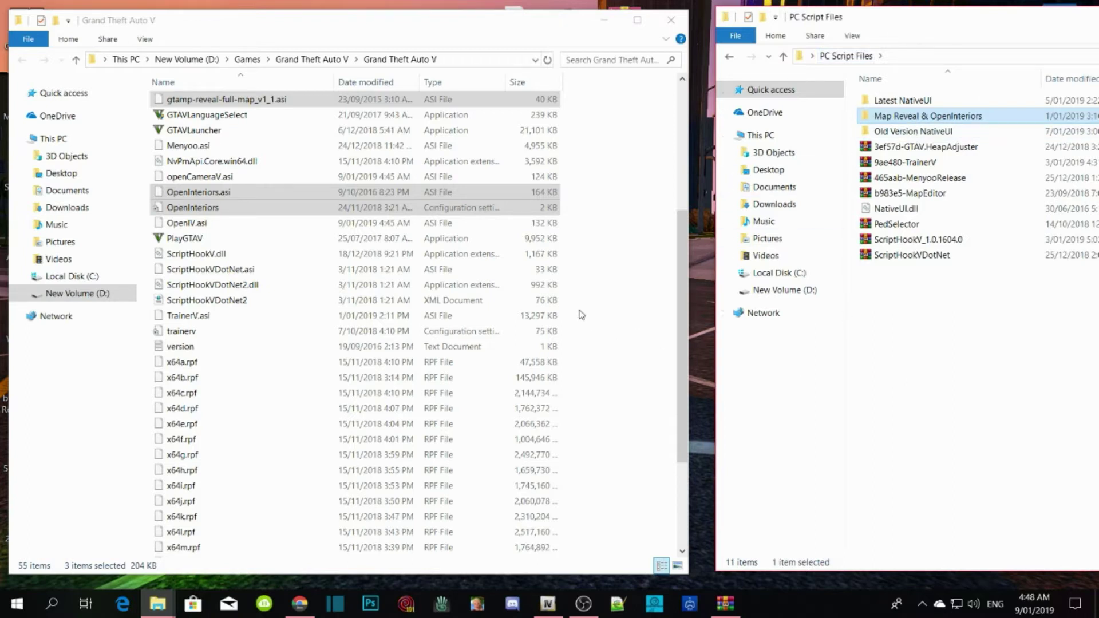
- Create a new folder named scripts in the Grand Theft Auto V folder and open it
{"action": "scroll", "coordinate": [582, 314], "scroll_direction": "up", "scroll_amount": 5}
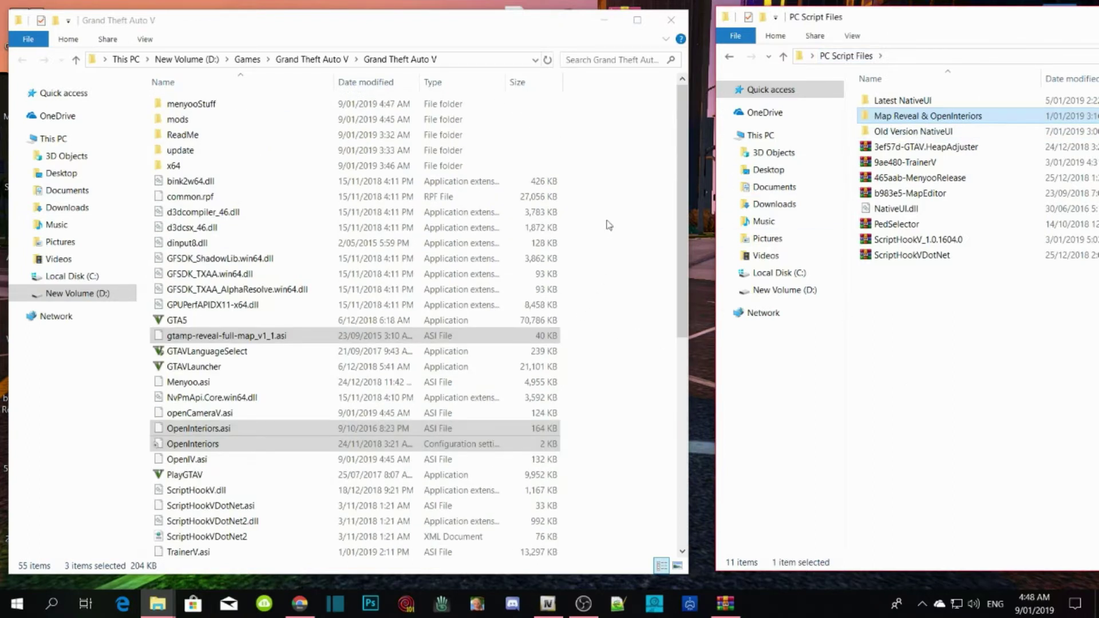
{"action": "right_click", "coordinate": [614, 184]}
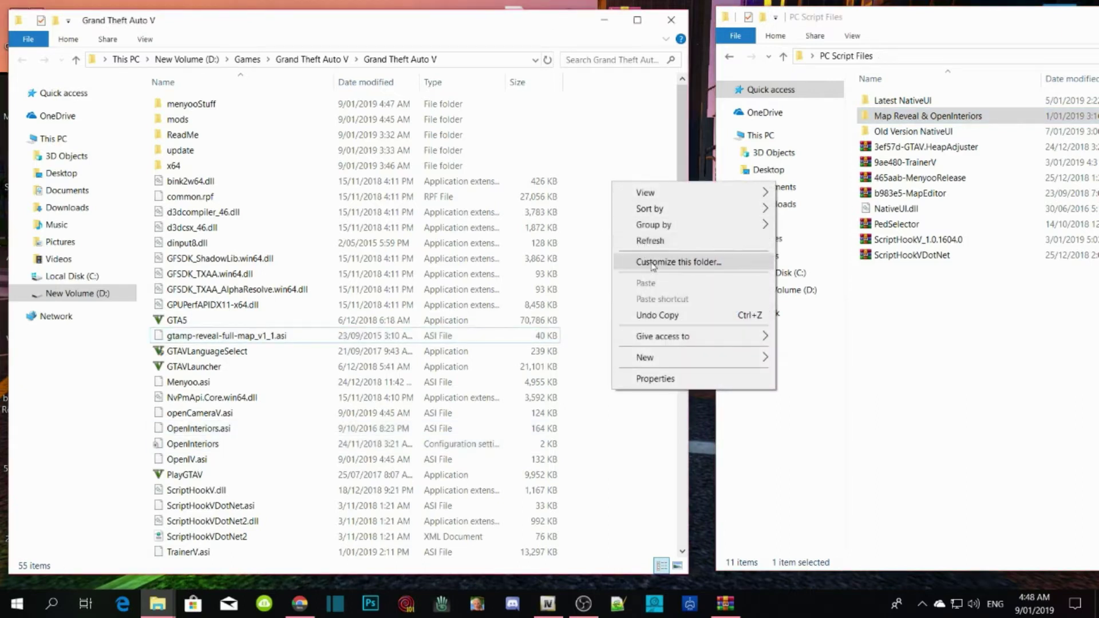
{"action": "left_click", "coordinate": [648, 241]}
{"action": "right_click", "coordinate": [629, 182]}
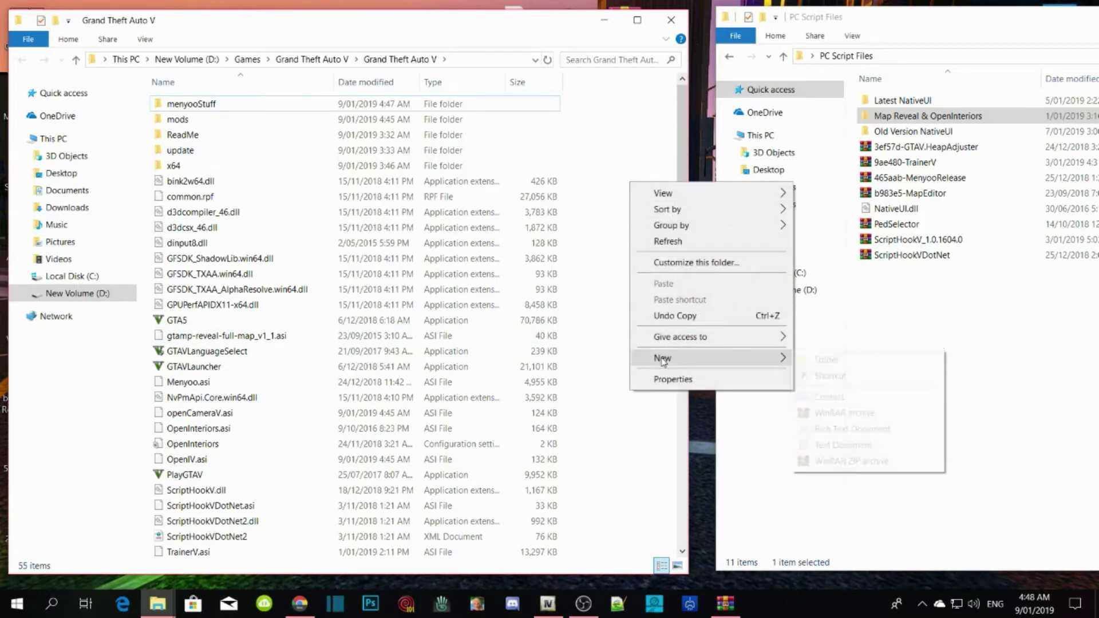
{"action": "right_click", "coordinate": [609, 251]}
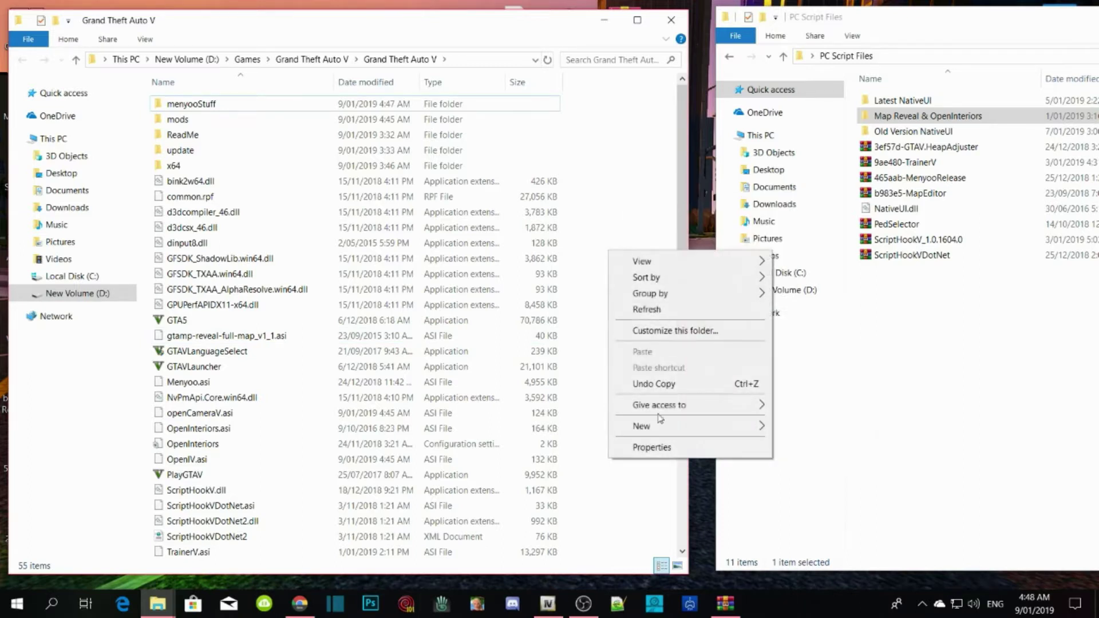
{"action": "mouse_move", "coordinate": [658, 429]}
{"action": "left_click", "coordinate": [802, 430]}
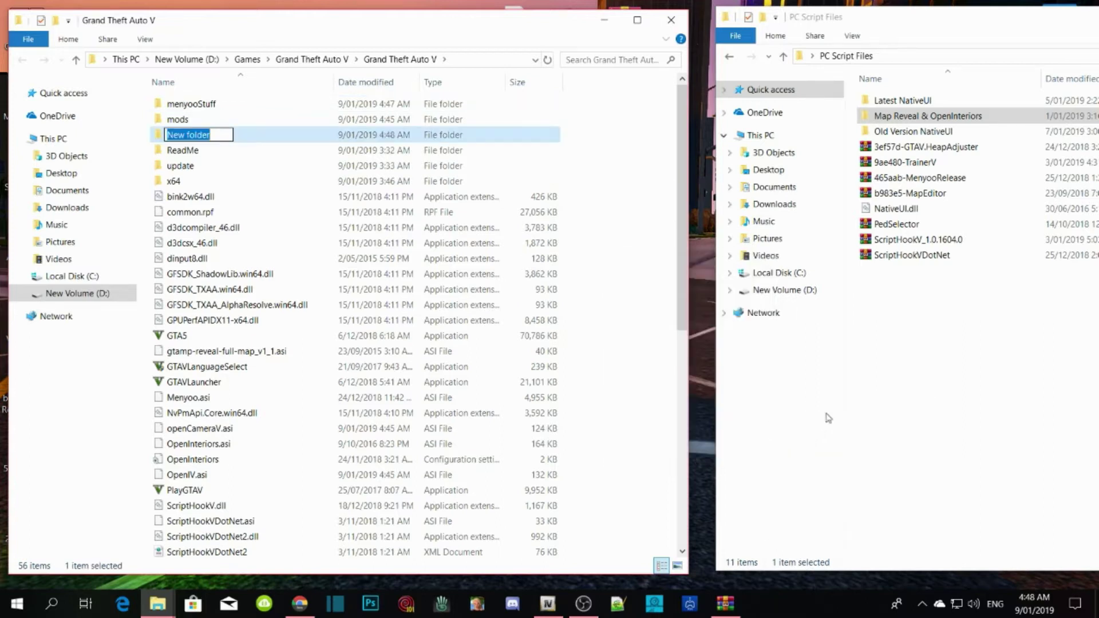
{"action": "type", "text": "sc"}
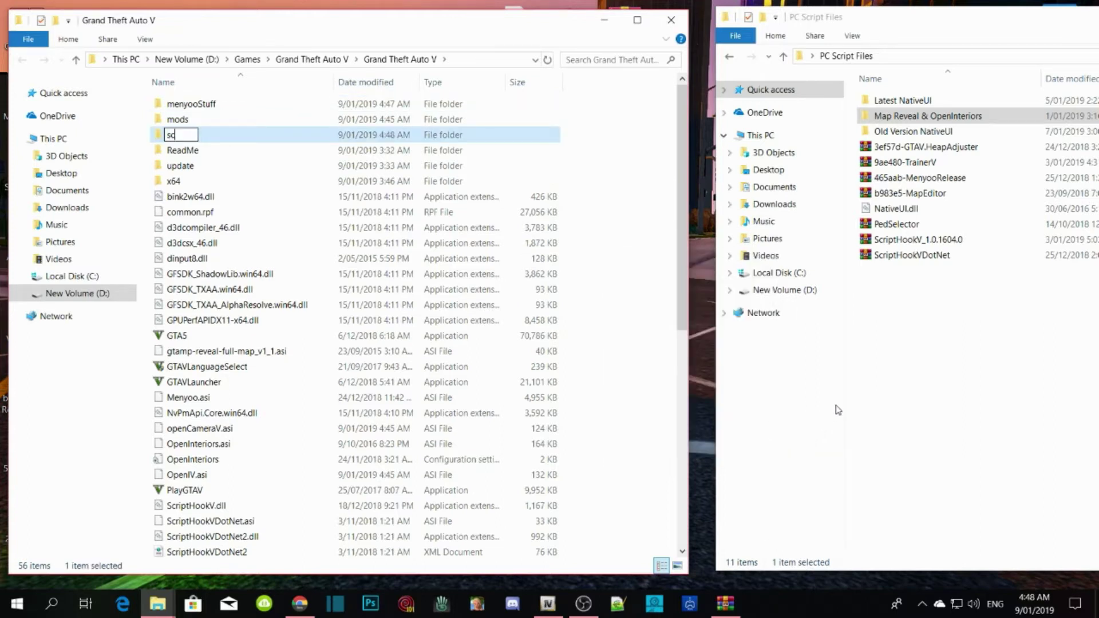
{"action": "type", "text": "ripts"}
{"action": "key", "text": "Return"}
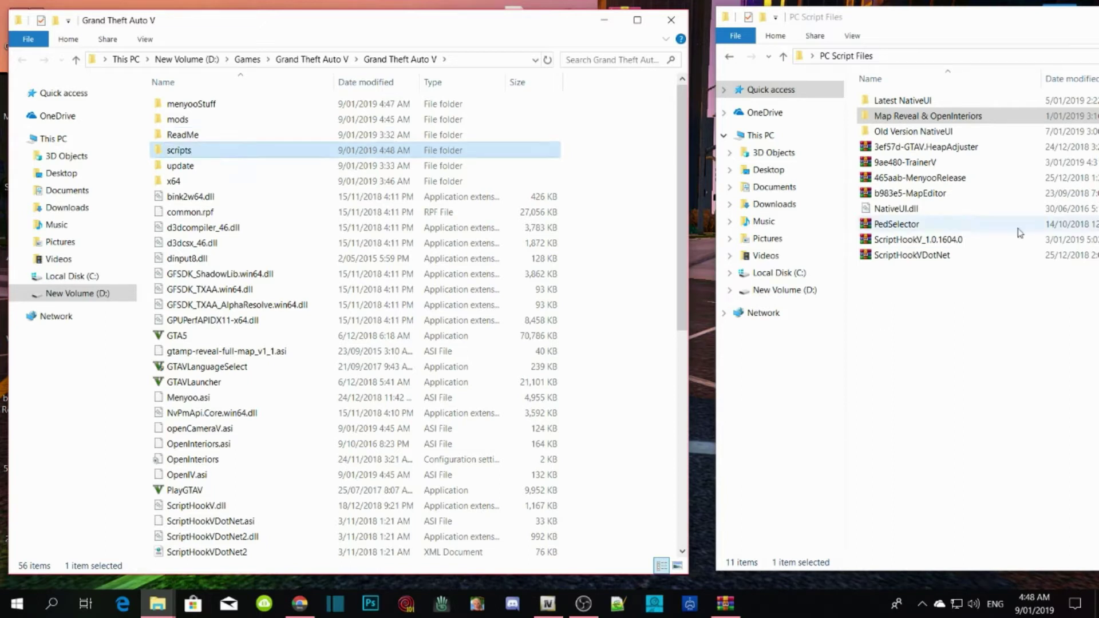
{"action": "key", "text": "Return"}
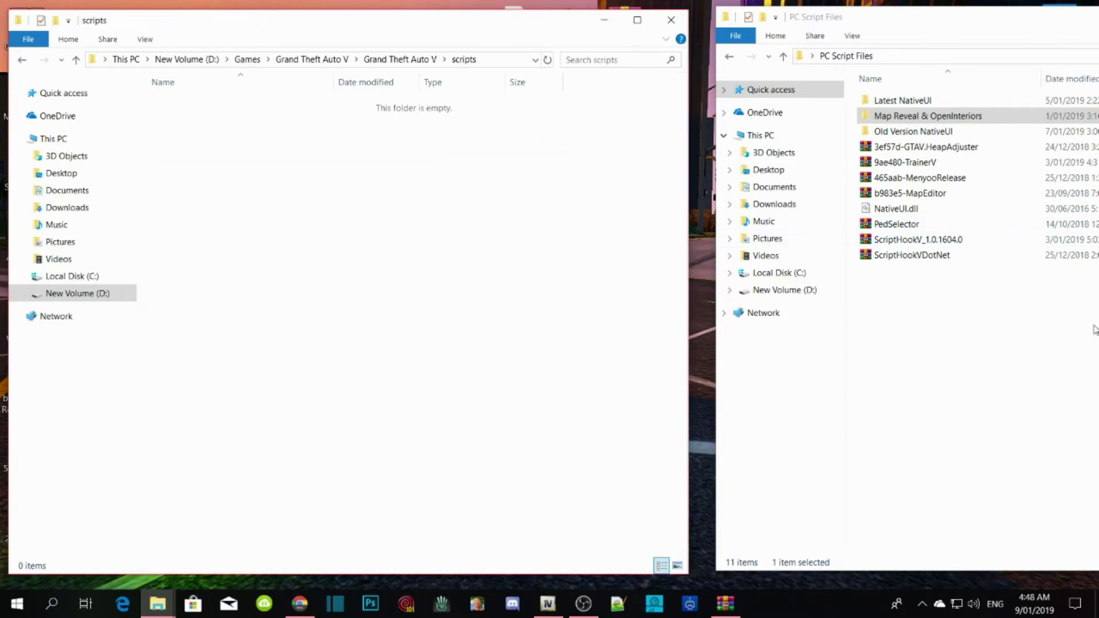
- Open the NativeUI archive from the Latest NativeUI folder, dismiss the WinRAR licence reminder and place the archive beside the scripts folder
{"action": "double_click", "coordinate": [918, 103]}
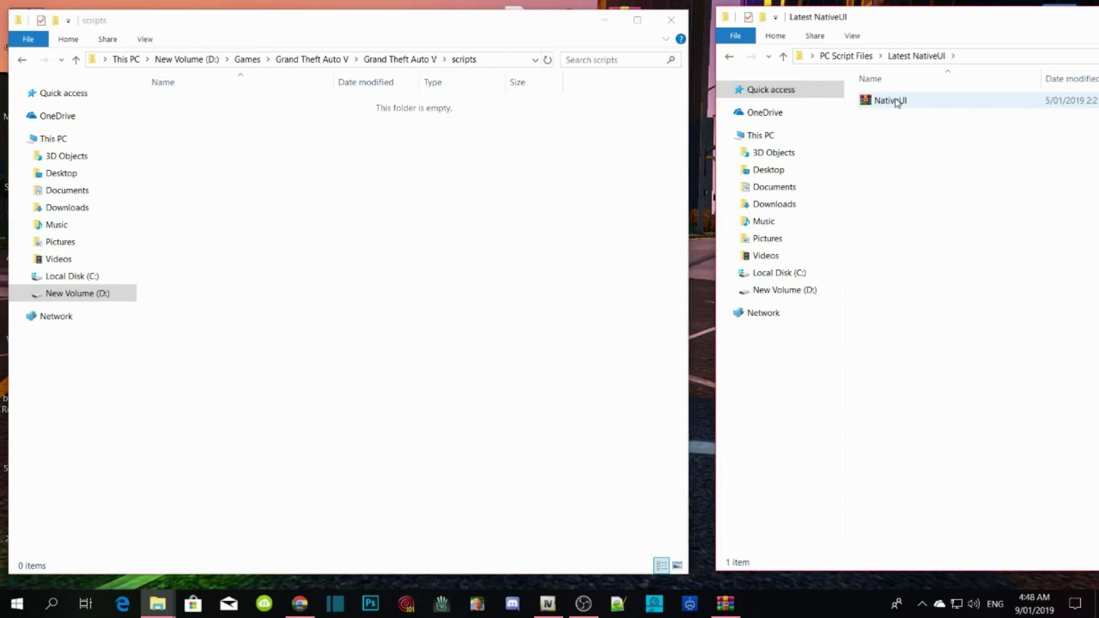
{"action": "double_click", "coordinate": [897, 103]}
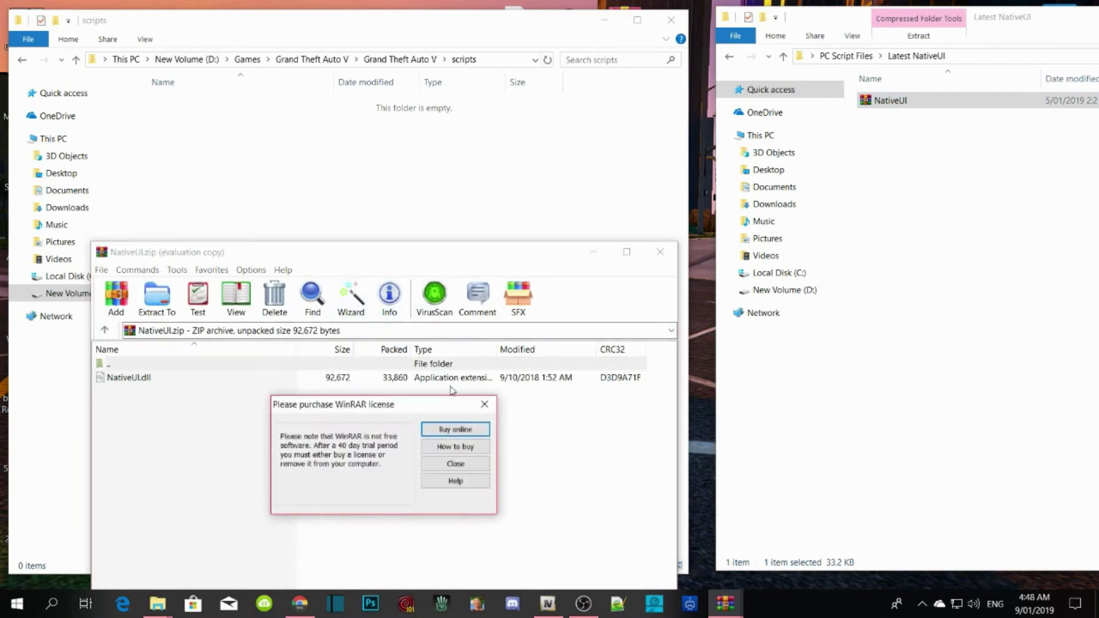
{"action": "left_click", "coordinate": [485, 403]}
{"action": "left_click_drag", "start_coordinate": [147, 255], "coordinate": [785, 121]}
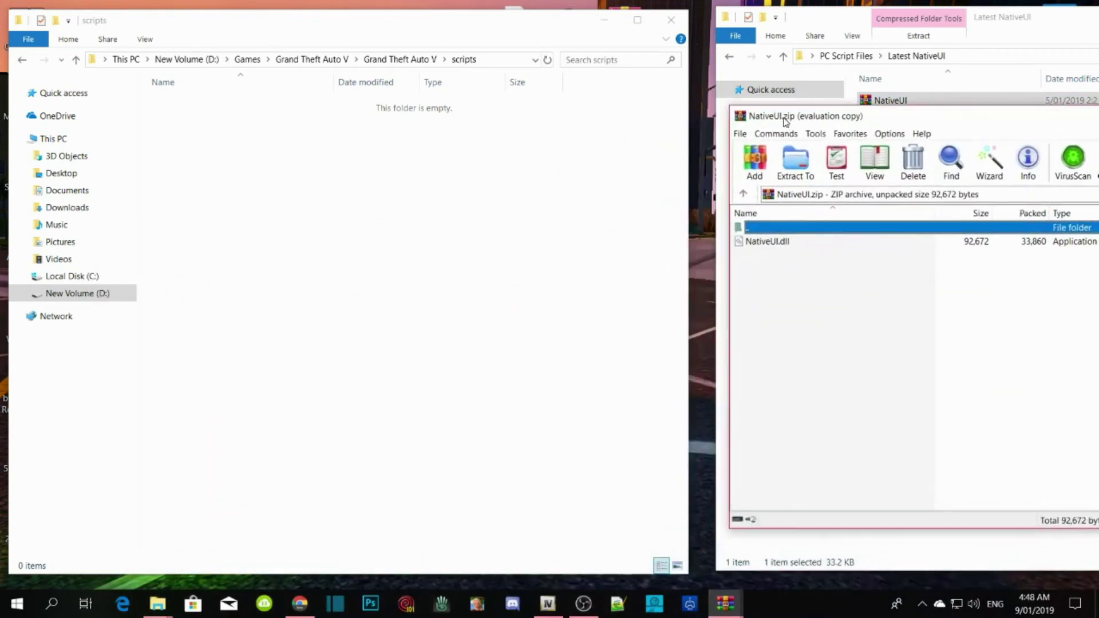
- Copy NativeUI.dll from the archive into the scripts folder, close the archive and return to PC Script Files
{"action": "left_click", "coordinate": [775, 243]}
{"action": "left_click_drag", "start_coordinate": [774, 244], "coordinate": [316, 197]}
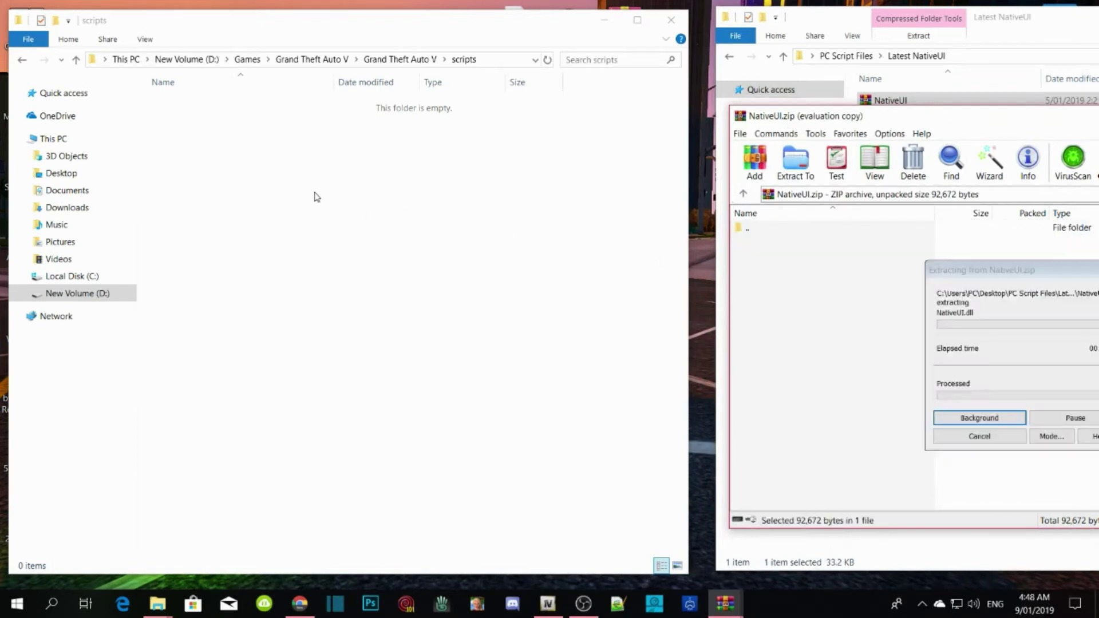
{"action": "left_click_drag", "start_coordinate": [943, 119], "coordinate": [935, 123]}
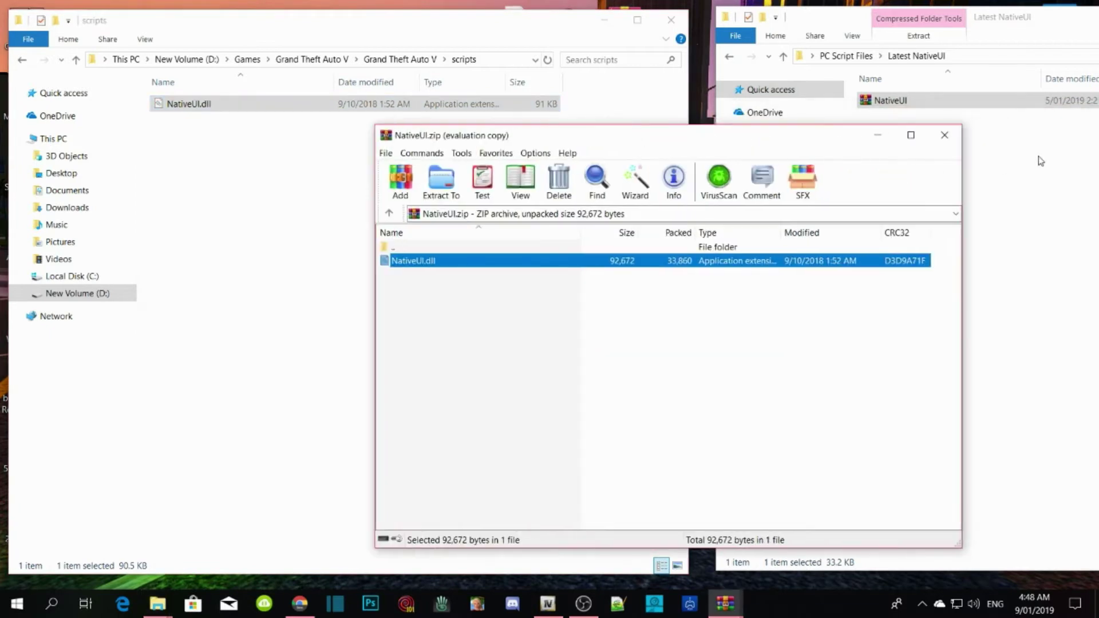
{"action": "left_click", "coordinate": [944, 136]}
{"action": "left_click", "coordinate": [853, 60]}
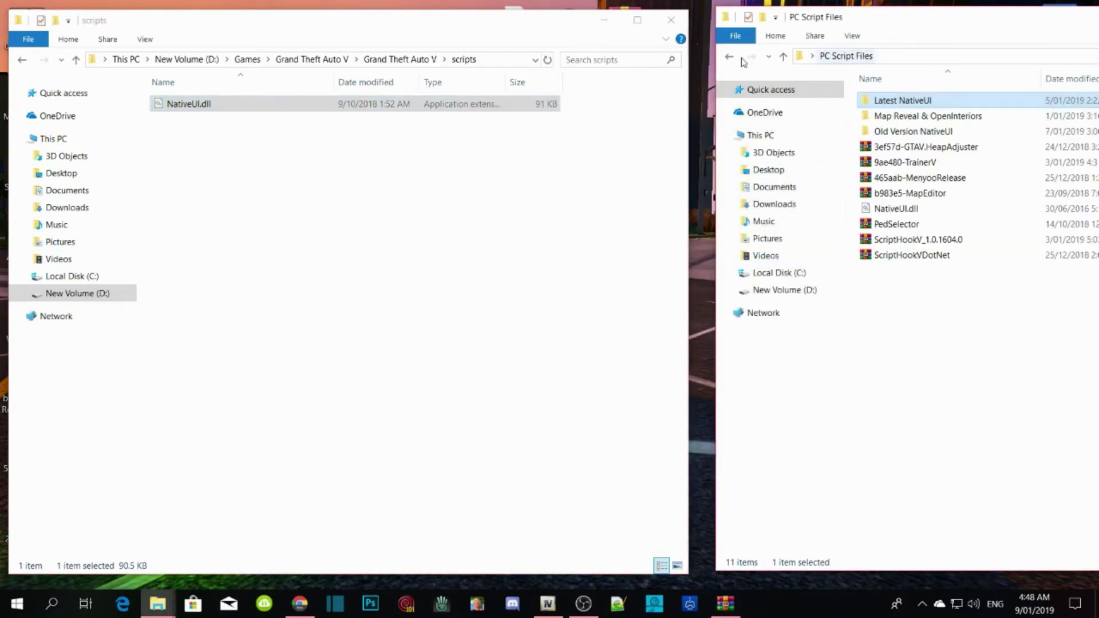
- Go back to the main Grand Theft Auto V folder, refresh it and move the PC Script Files window over it
{"action": "left_click", "coordinate": [388, 59]}
{"action": "right_click", "coordinate": [614, 143]}
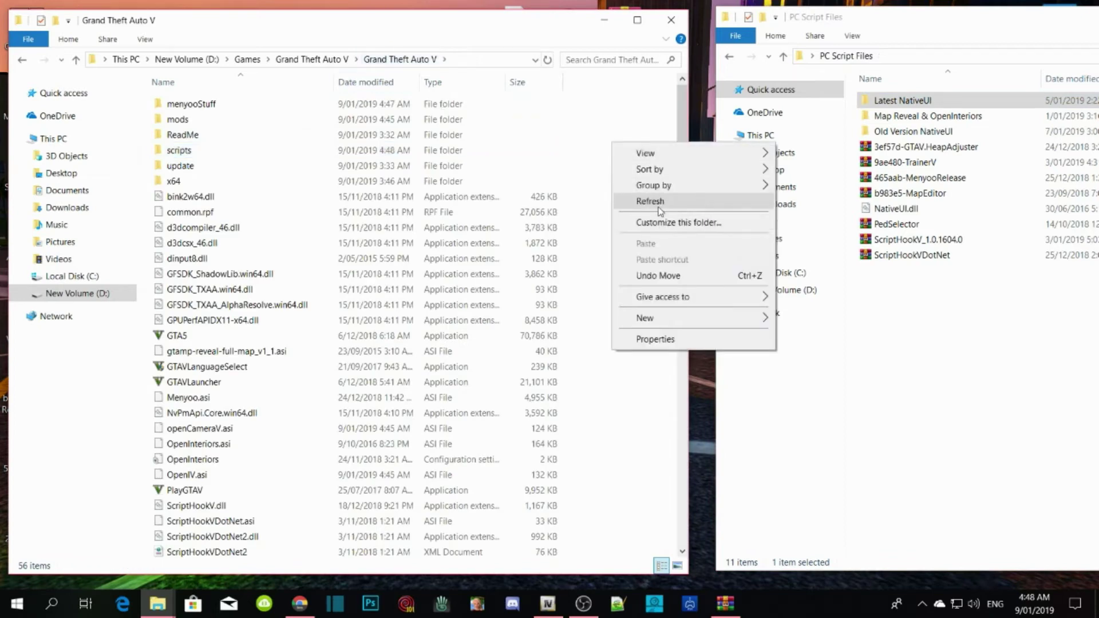
{"action": "left_click", "coordinate": [661, 201]}
{"action": "left_click", "coordinate": [933, 319]}
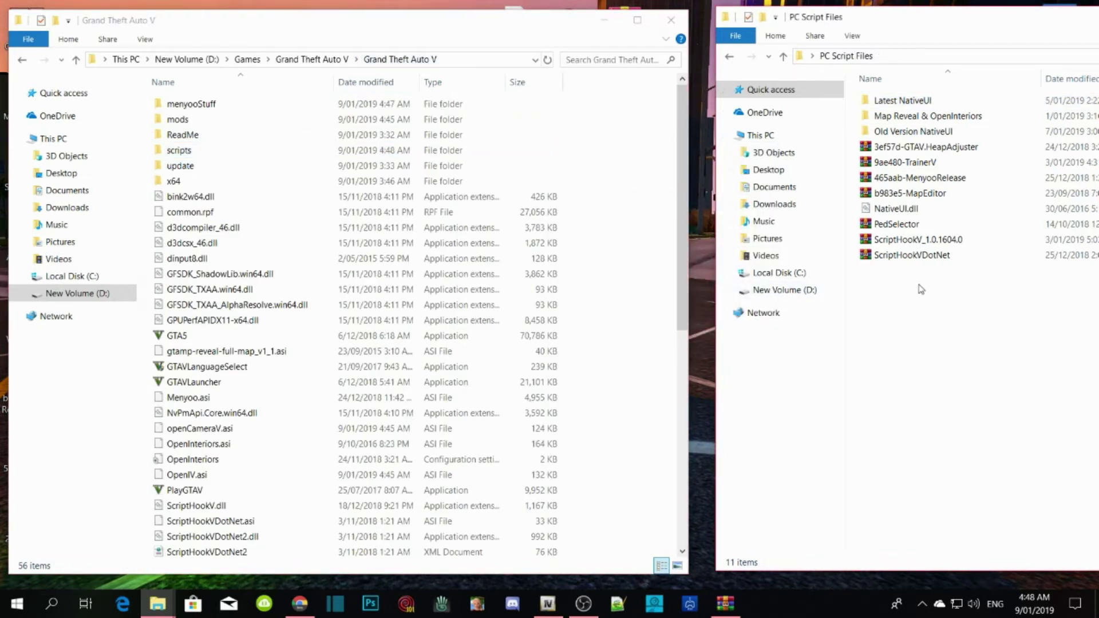
{"action": "left_click_drag", "start_coordinate": [922, 27], "coordinate": [367, 70]}
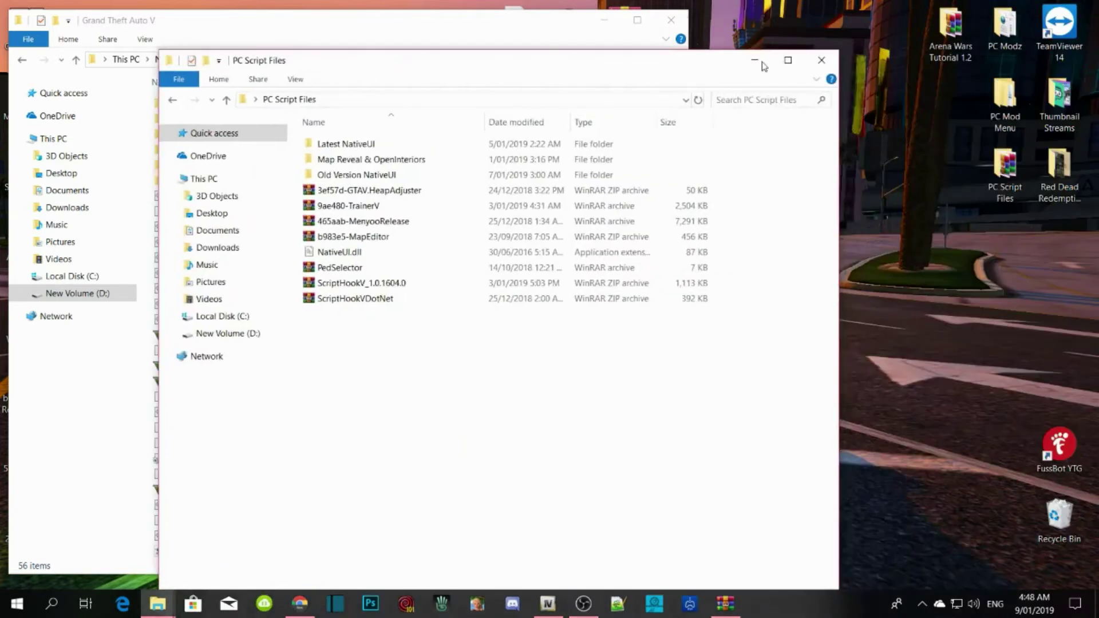
- Close the PC Script Files window, minimise the Grand Theft Auto V folder and refresh the desktop
{"action": "left_click", "coordinate": [821, 61]}
{"action": "left_click_drag", "start_coordinate": [488, 25], "coordinate": [627, 22]}
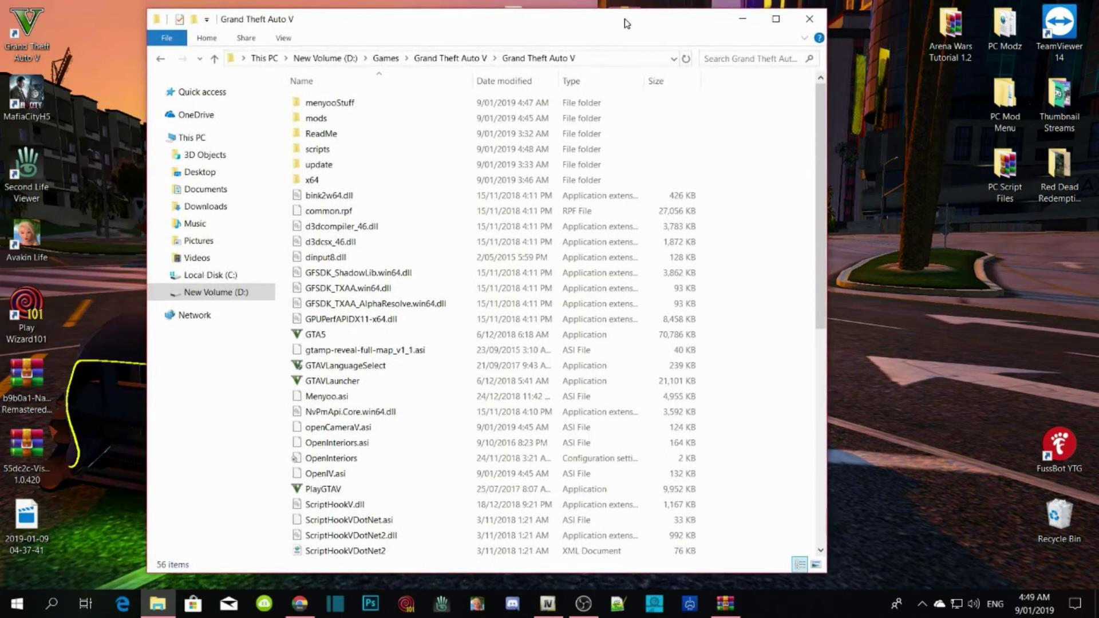
{"action": "left_click", "coordinate": [735, 24]}
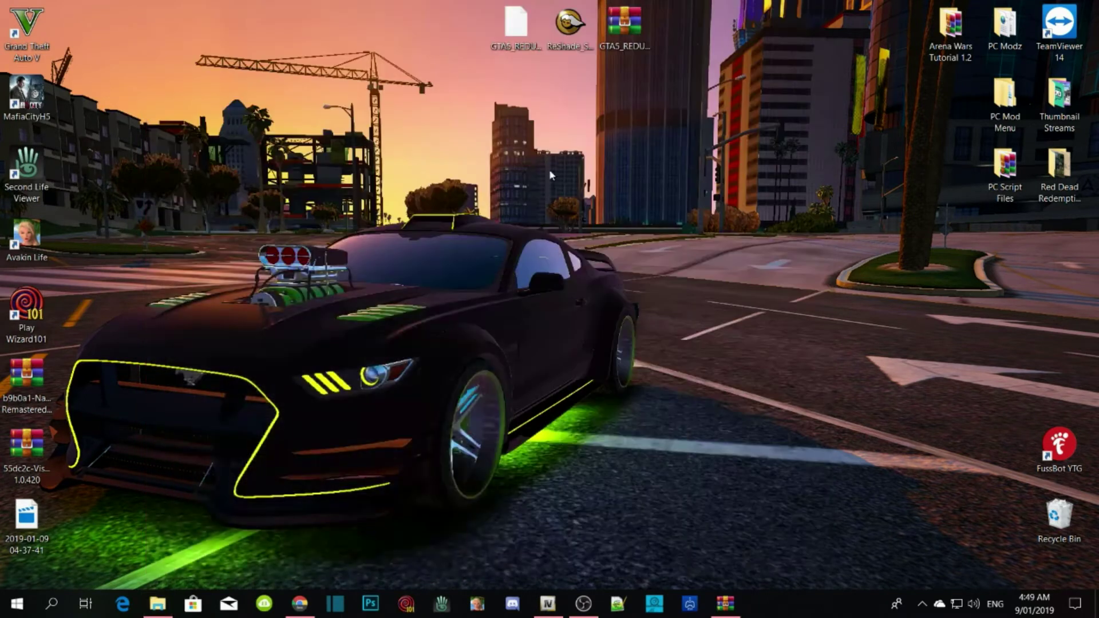
{"action": "right_click", "coordinate": [567, 134]}
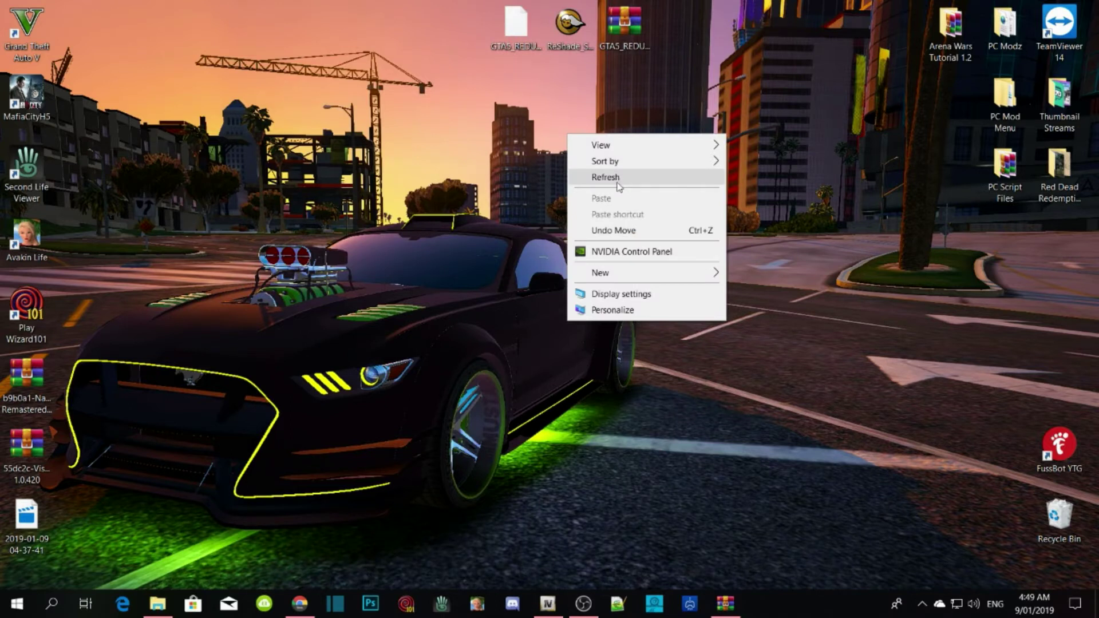
{"action": "left_click", "coordinate": [617, 182]}
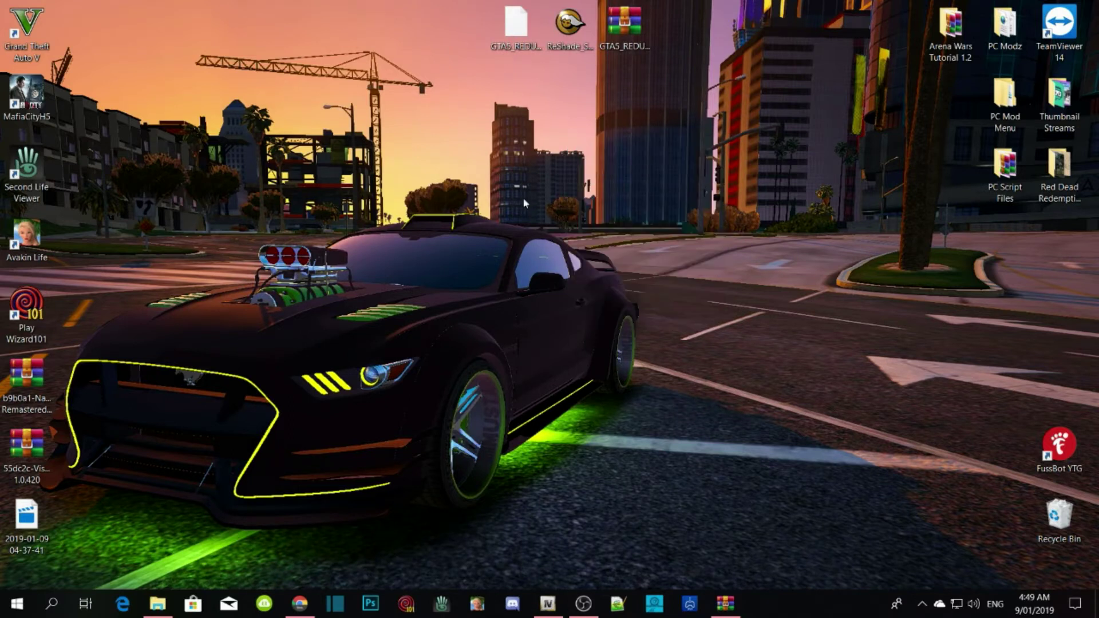
- Bring up OpenIV and the GTA5_REDUX_V1.6.zip archive, arranging the archive window over it
{"action": "left_click", "coordinate": [543, 607]}
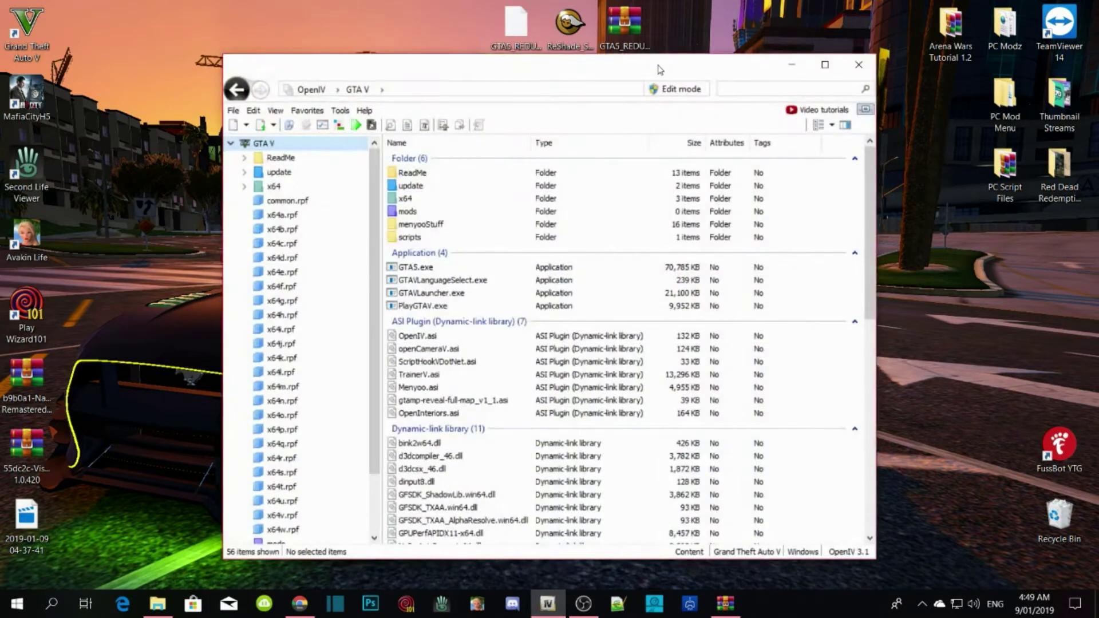
{"action": "left_click_drag", "start_coordinate": [658, 69], "coordinate": [748, 79]}
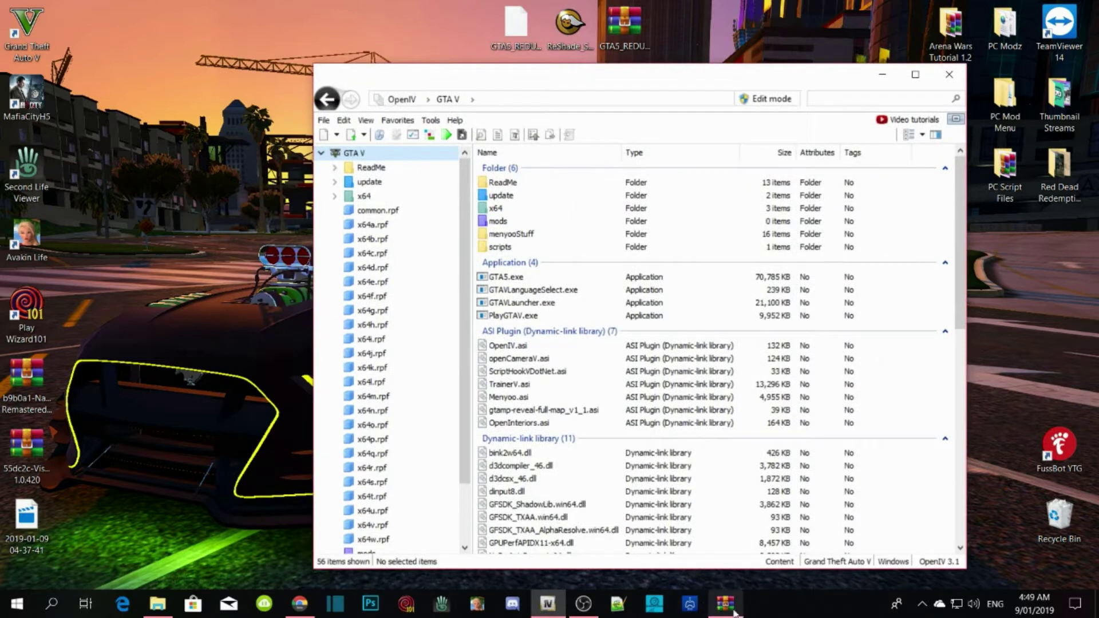
{"action": "mouse_move", "coordinate": [735, 612]}
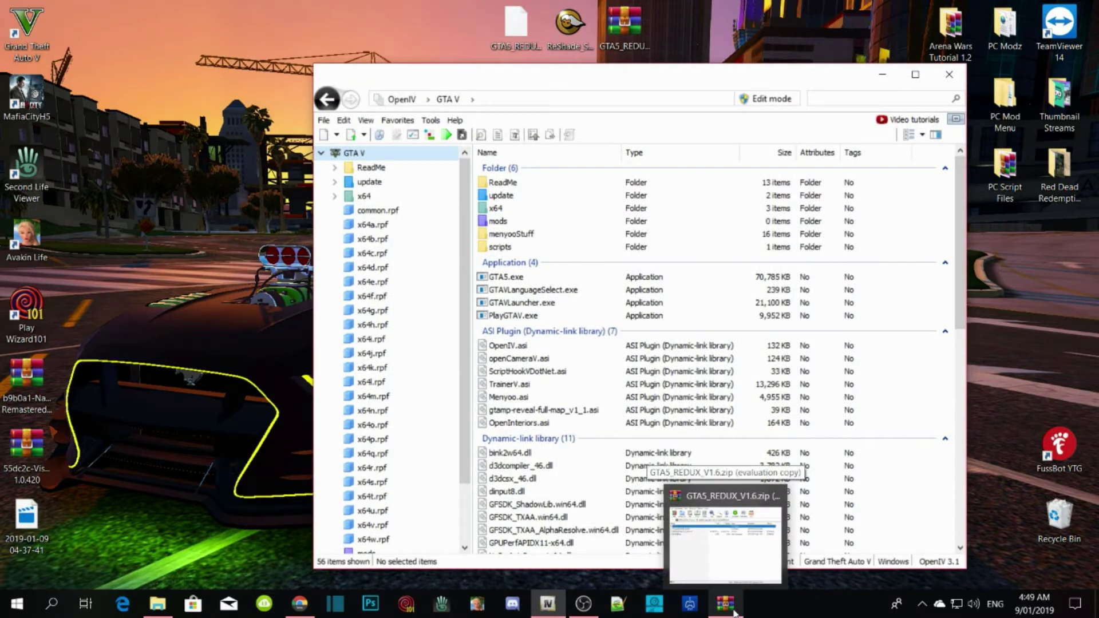
{"action": "left_click", "coordinate": [734, 612]}
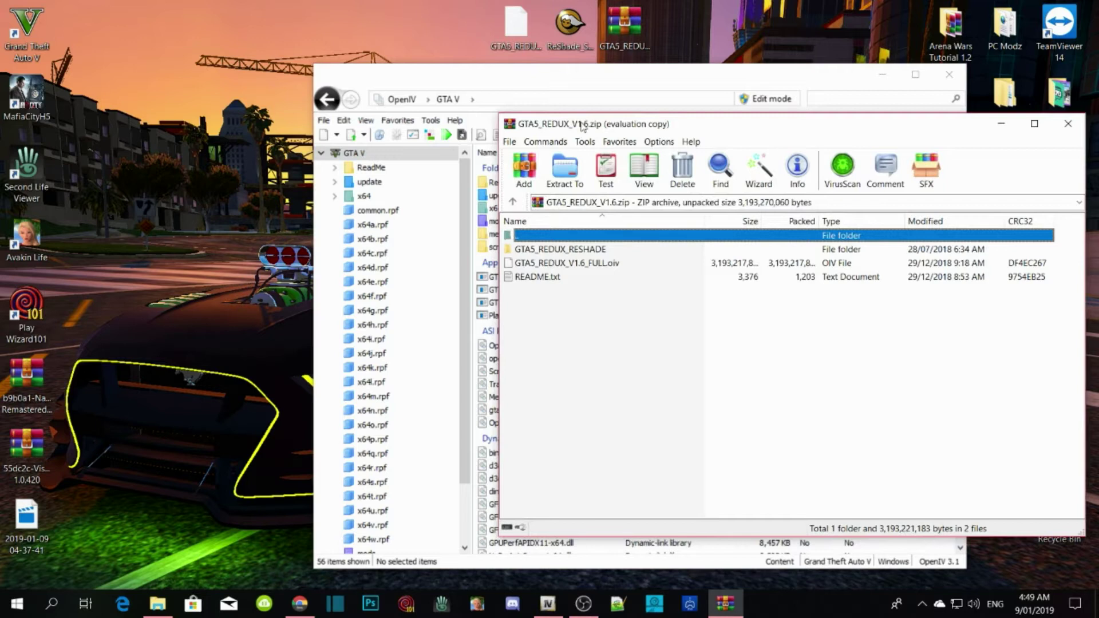
{"action": "left_click_drag", "start_coordinate": [583, 125], "coordinate": [626, 110]}
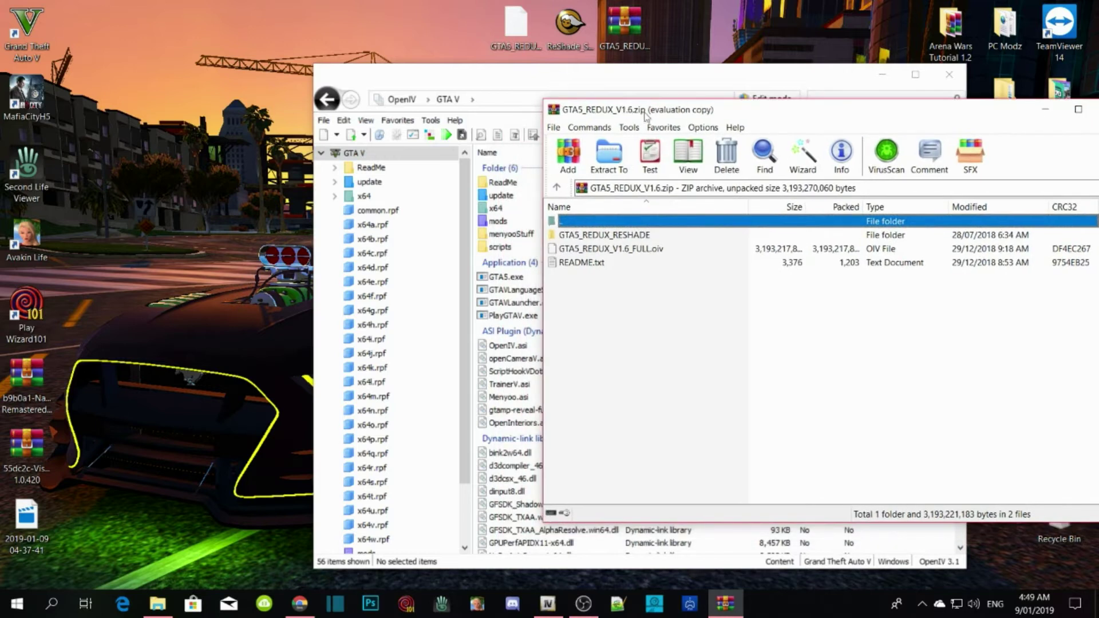
- Look over the GTA5_REDUX_RESHADE folder, the OIV package and README.txt in the GTA5_REDUX_V1.6 archive
{"action": "left_click", "coordinate": [624, 235]}
{"action": "left_click", "coordinate": [624, 248]}
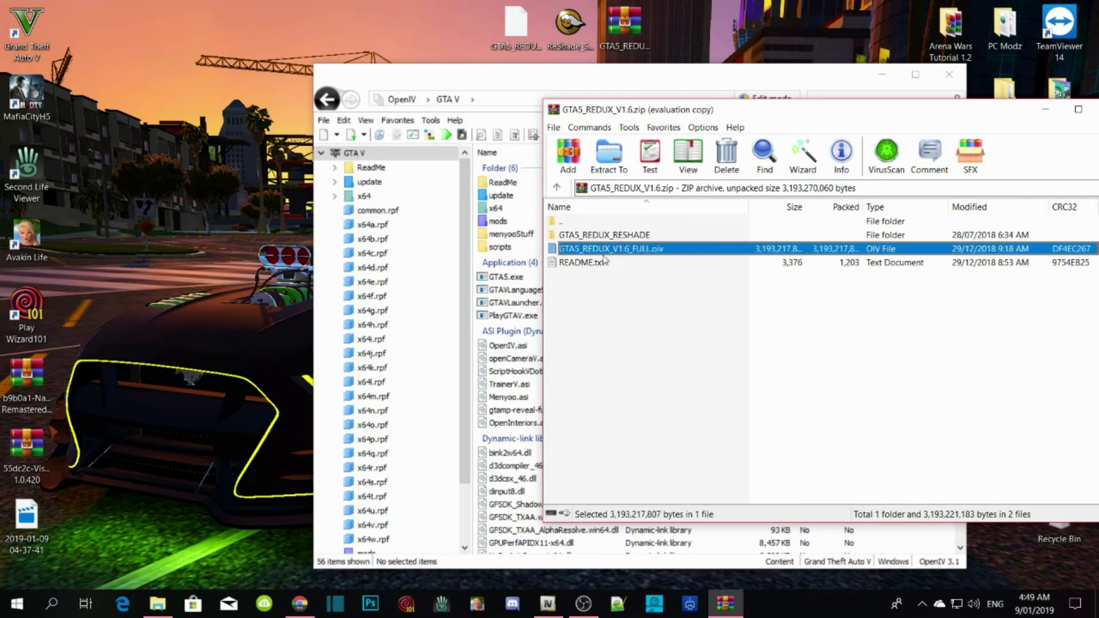
{"action": "left_click", "coordinate": [602, 261]}
{"action": "left_click", "coordinate": [611, 237]}
{"action": "left_click", "coordinate": [616, 252]}
{"action": "left_click", "coordinate": [622, 238]}
{"action": "left_click", "coordinate": [658, 302]}
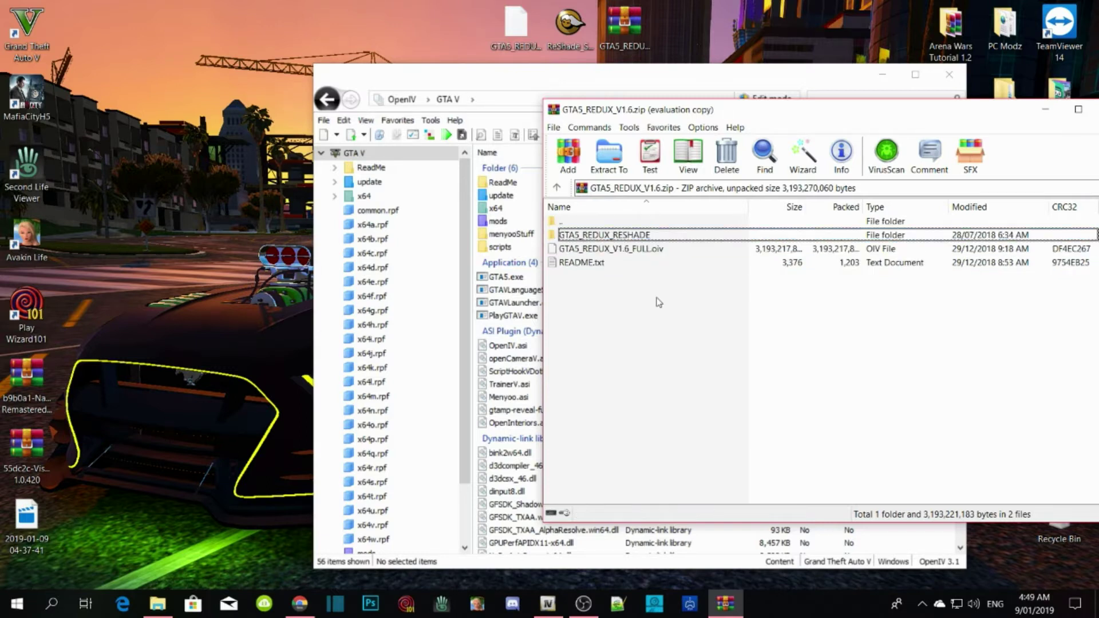
- Compare GTA5_REDUX_V1.6_FULL.oiv in the archive with its extracted copy on the desktop, and minimise the archive
{"action": "left_click", "coordinate": [612, 250]}
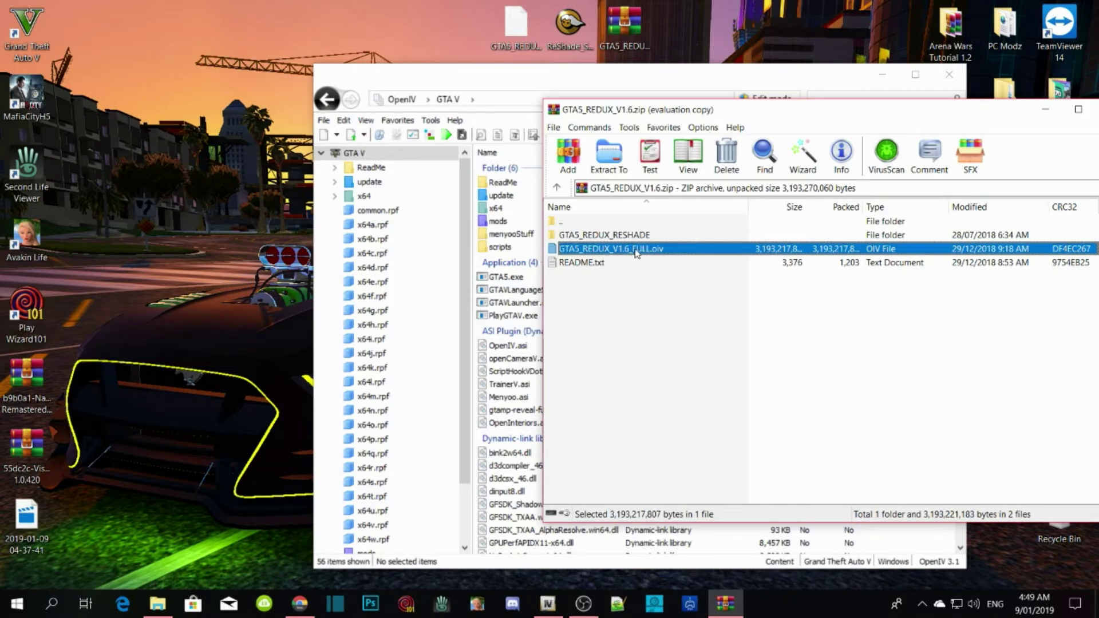
{"action": "left_click_drag", "start_coordinate": [632, 251], "coordinate": [658, 349]}
{"action": "left_click", "coordinate": [631, 324]}
{"action": "left_click", "coordinate": [523, 23]}
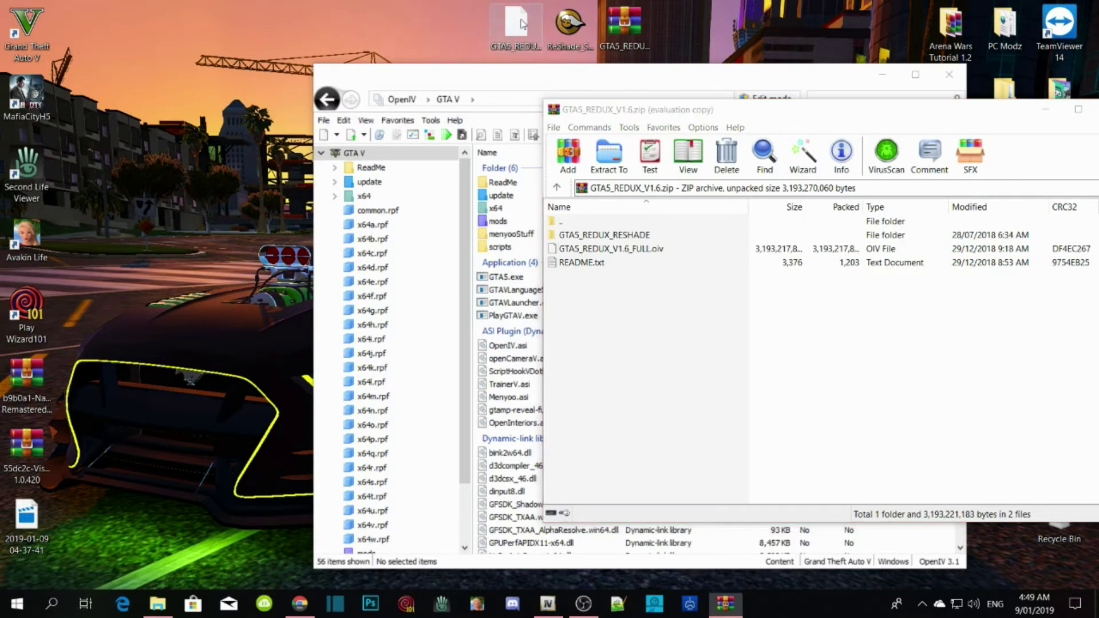
{"action": "left_click", "coordinate": [753, 392]}
{"action": "left_click", "coordinate": [640, 252]}
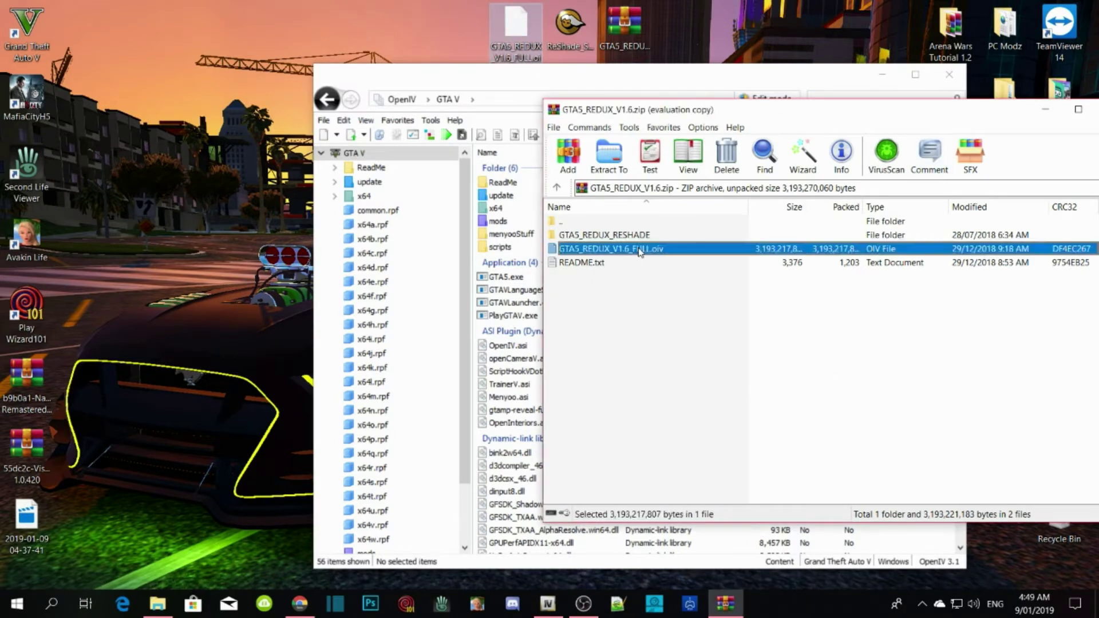
{"action": "left_click", "coordinate": [194, 46]}
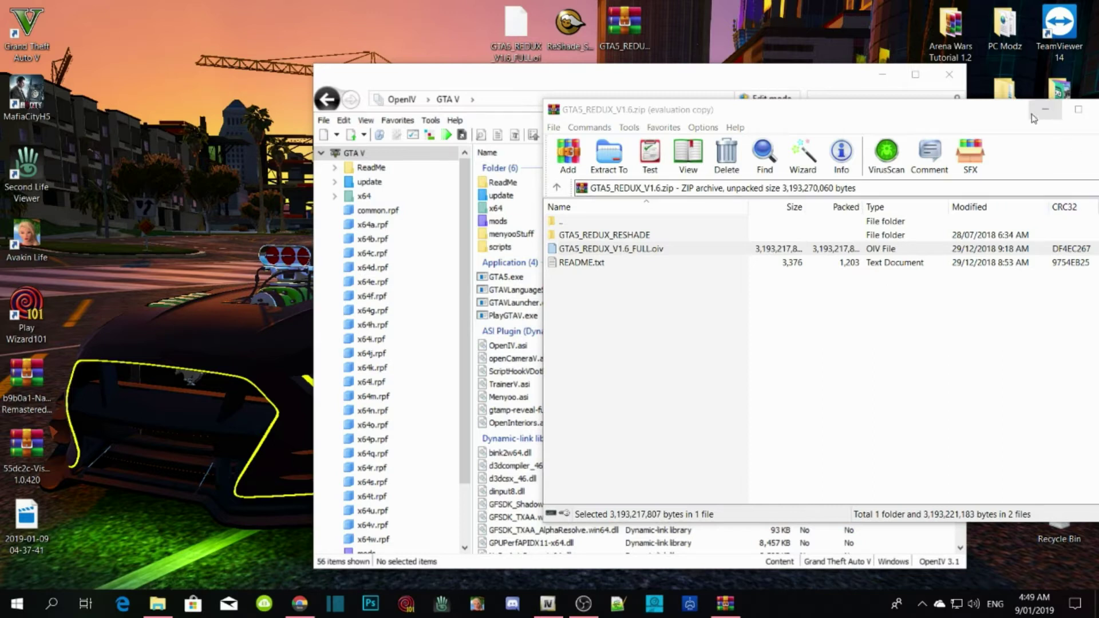
{"action": "left_click", "coordinate": [932, 283]}
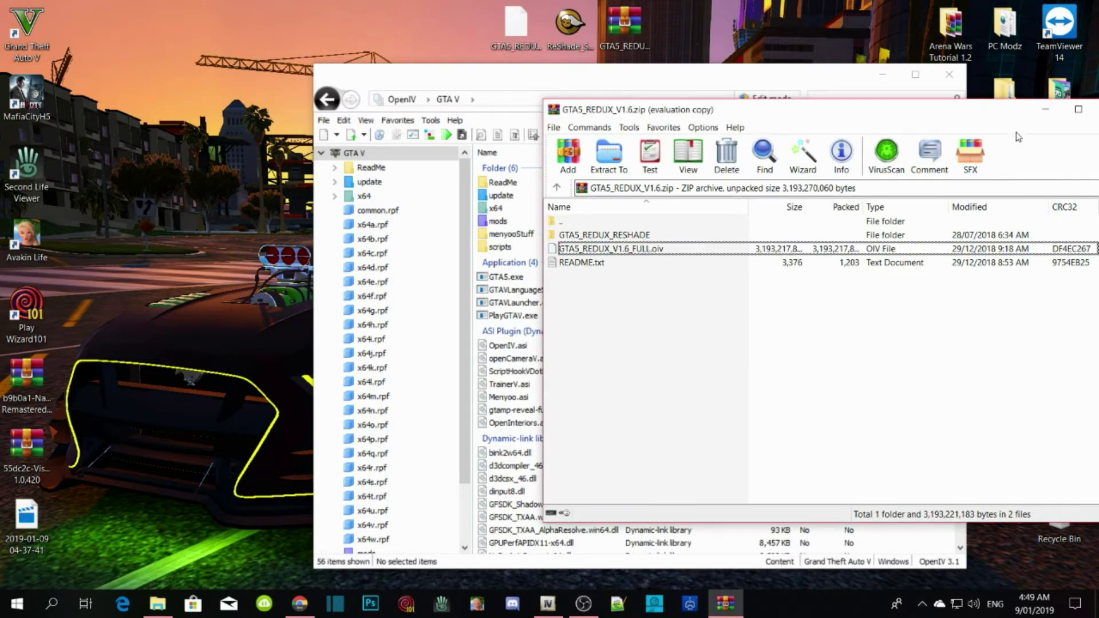
{"action": "left_click", "coordinate": [1034, 112]}
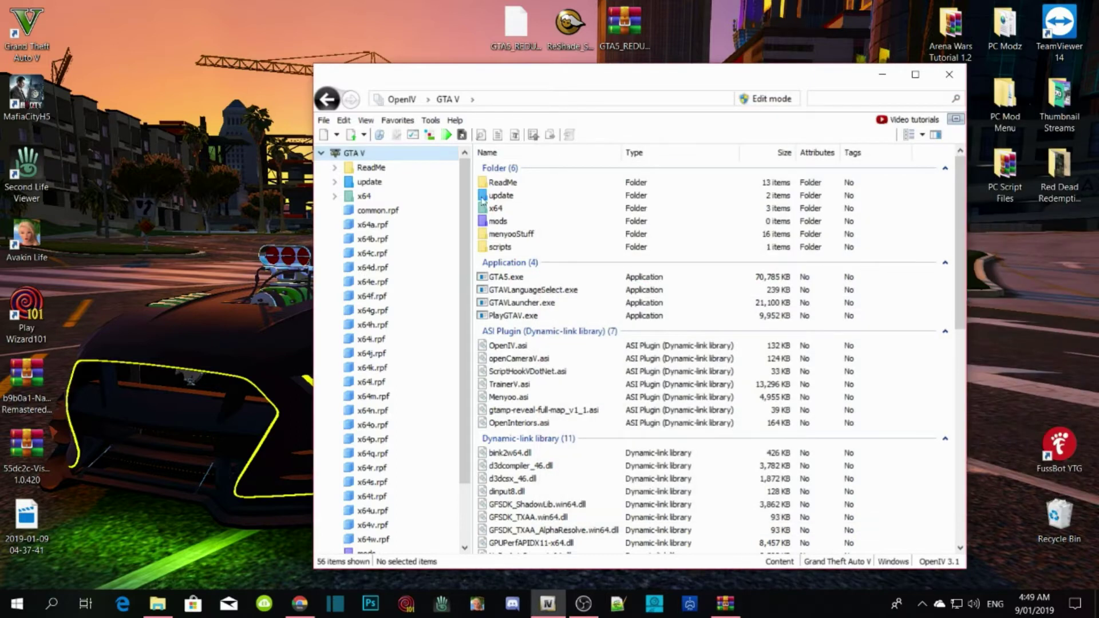
- Load GTA5_REDUX_V1.6_FULL.oiv from the Desktop into OpenIV's Package Installer
{"action": "left_click_drag", "start_coordinate": [474, 87], "coordinate": [403, 87]}
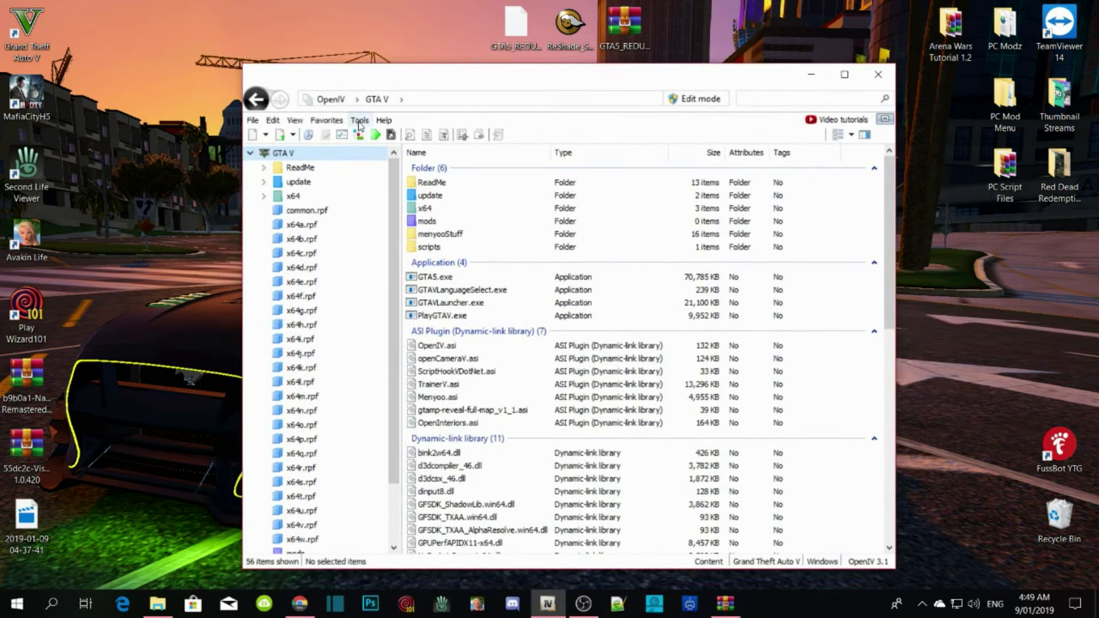
{"action": "left_click", "coordinate": [359, 121]}
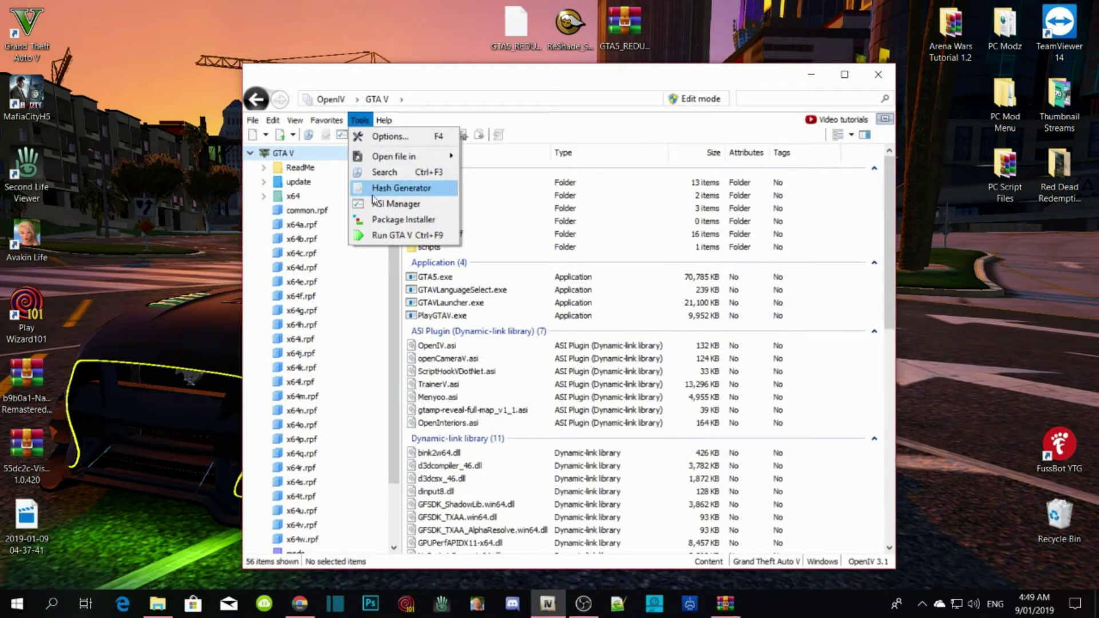
{"action": "left_click", "coordinate": [383, 221]}
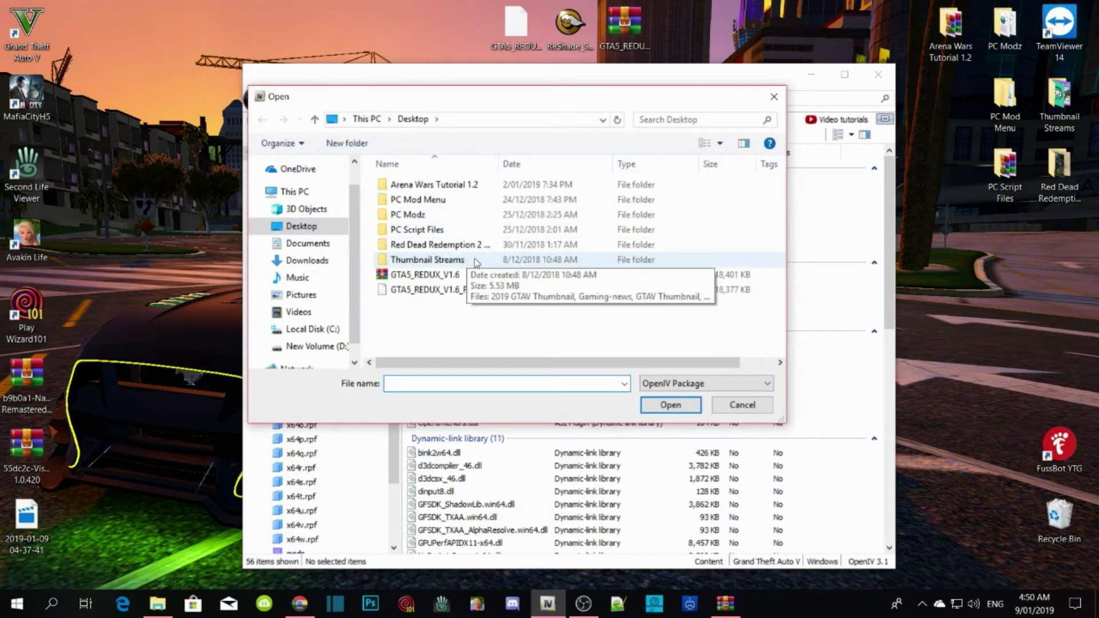
{"action": "left_click", "coordinate": [439, 292]}
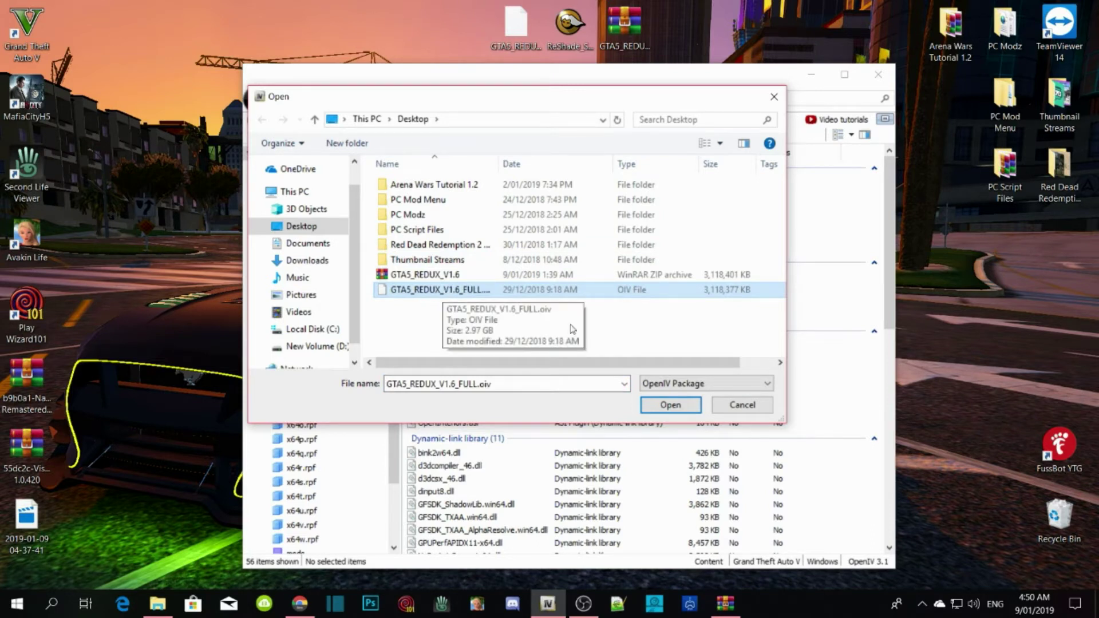
{"action": "left_click", "coordinate": [657, 407]}
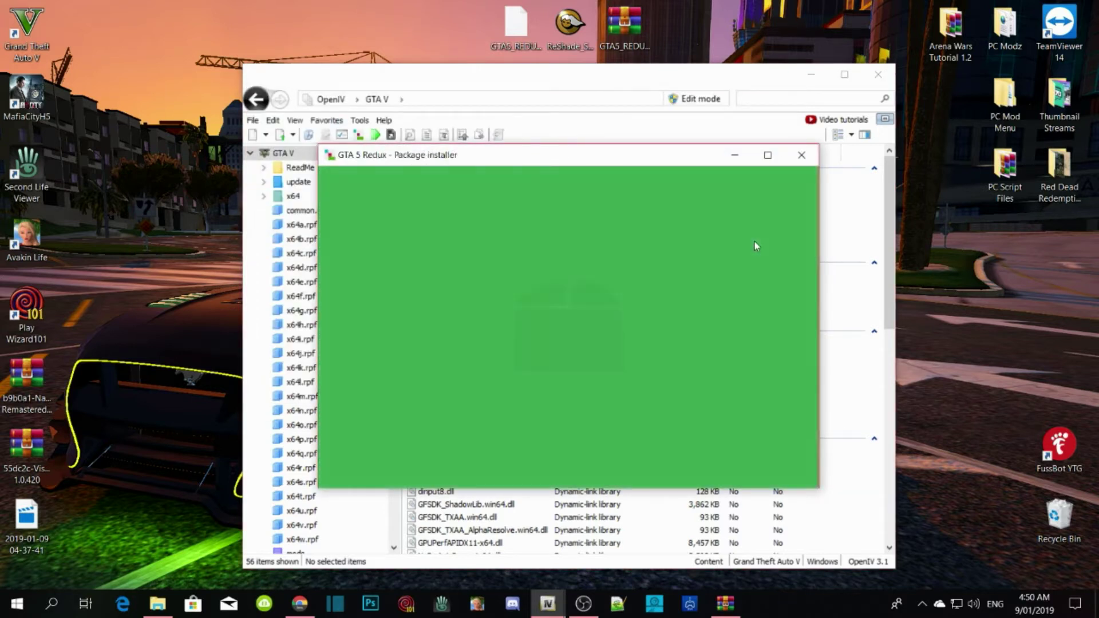
- Install the GTA 5 Redux package into the "mods" folder, confirm the installation and close the installer once it finishes
{"action": "left_click", "coordinate": [760, 257]}
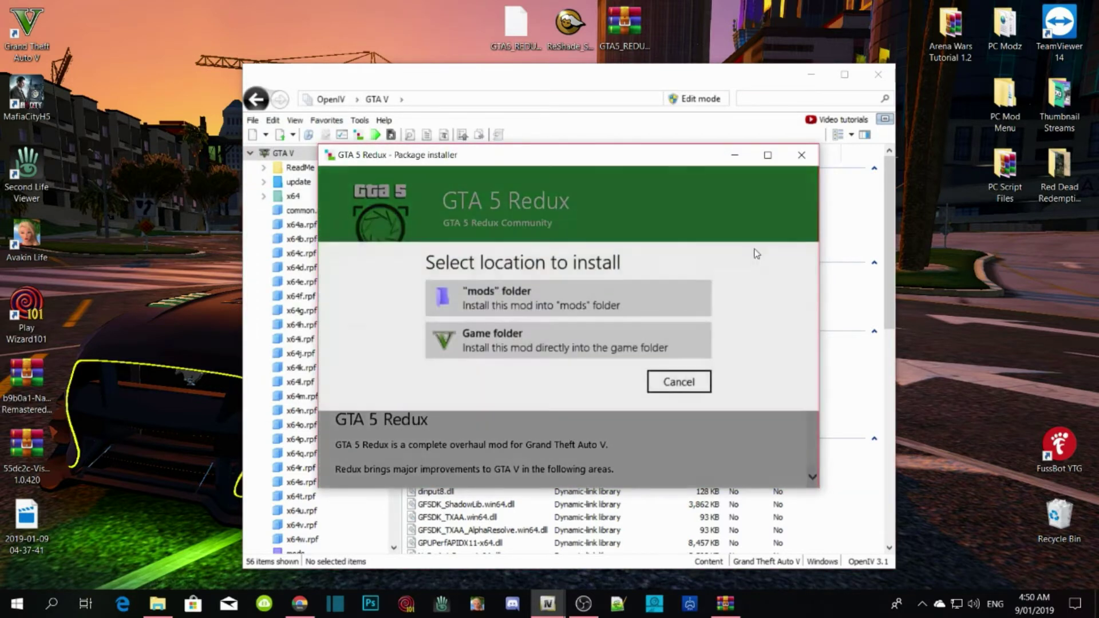
{"action": "left_click", "coordinate": [506, 293]}
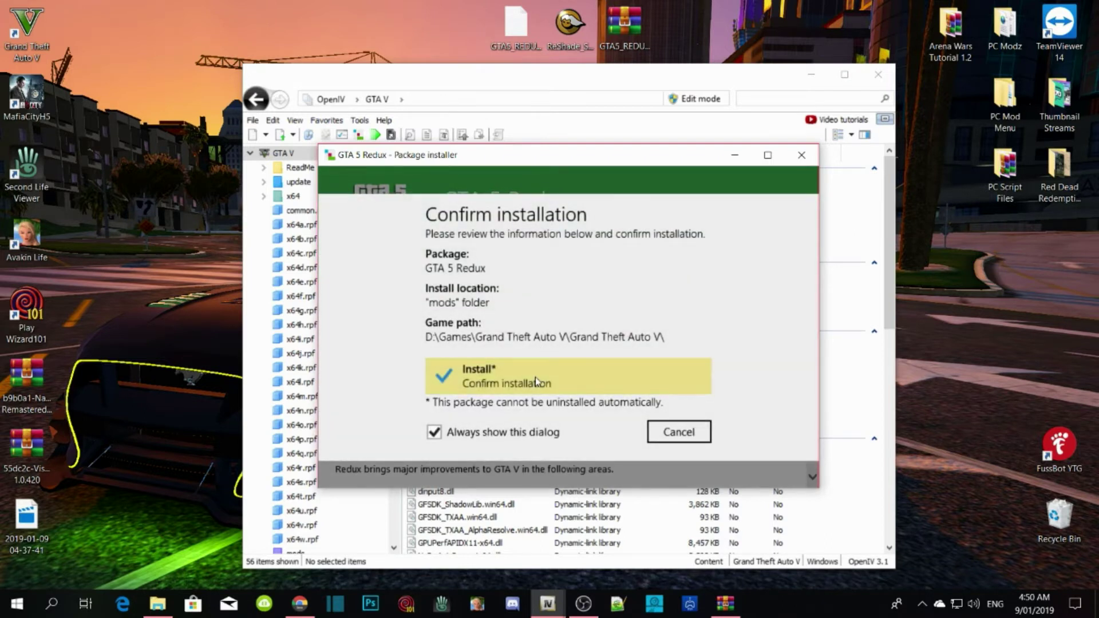
{"action": "left_click", "coordinate": [537, 382]}
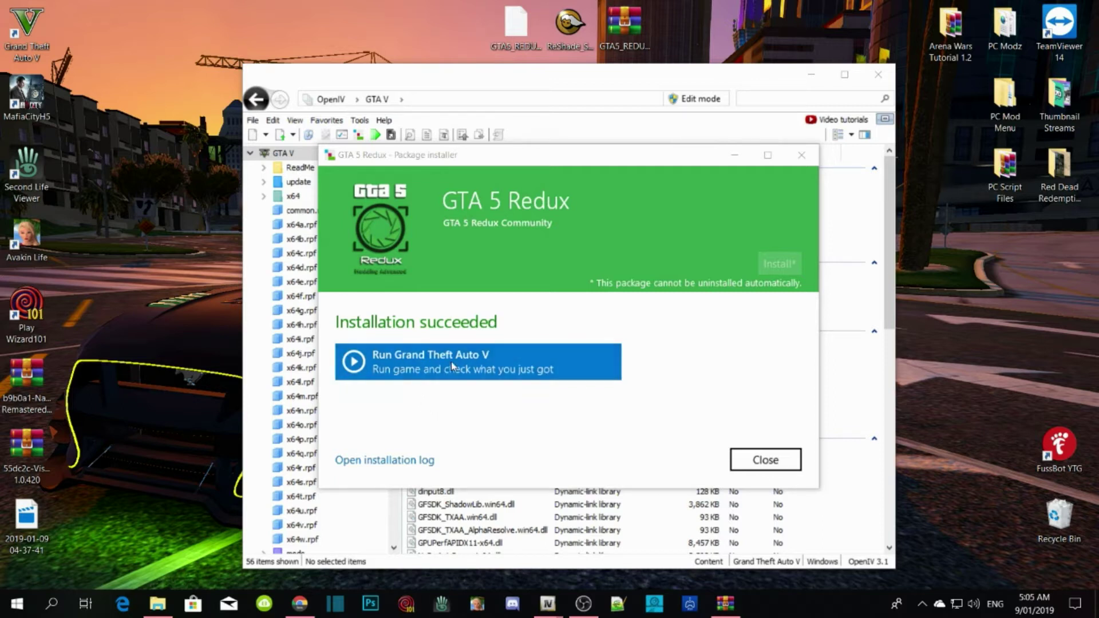
{"action": "left_click", "coordinate": [753, 459]}
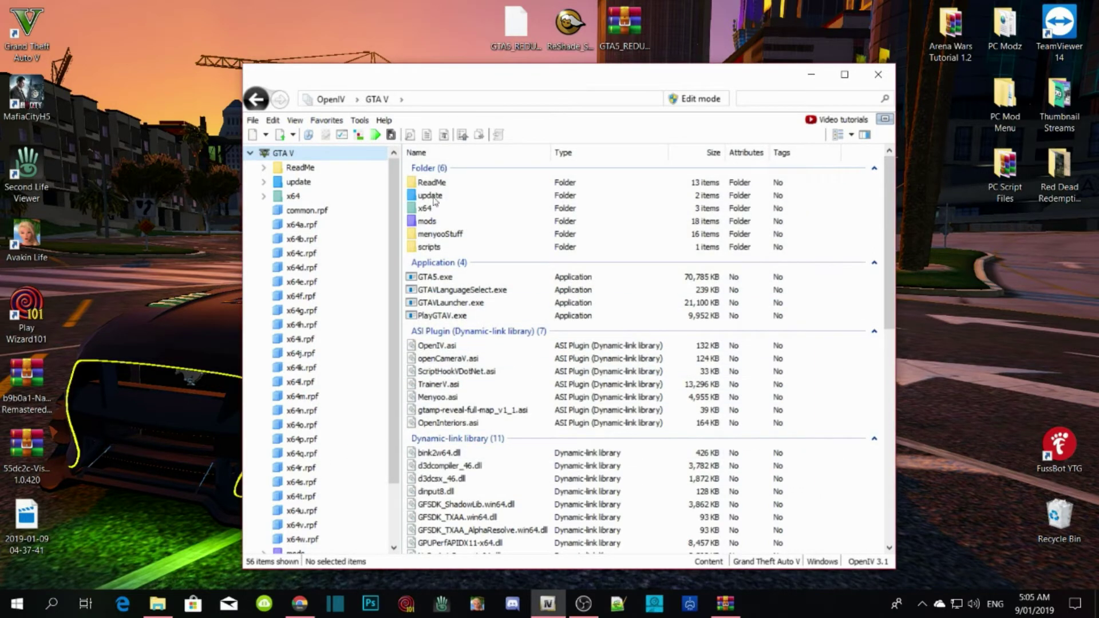
- Inspect the mods folder down to update, x64 and dlcpacks, return to the GTA V root and close OpenIV
{"action": "double_click", "coordinate": [429, 222]}
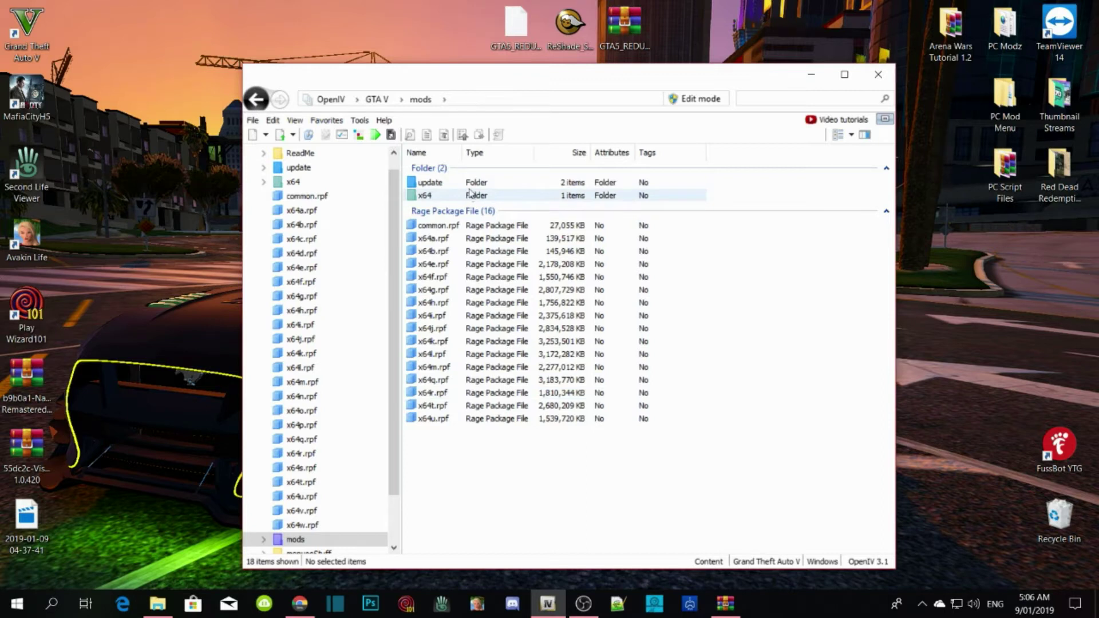
{"action": "double_click", "coordinate": [470, 188]}
{"action": "double_click", "coordinate": [469, 188]}
{"action": "double_click", "coordinate": [470, 188]}
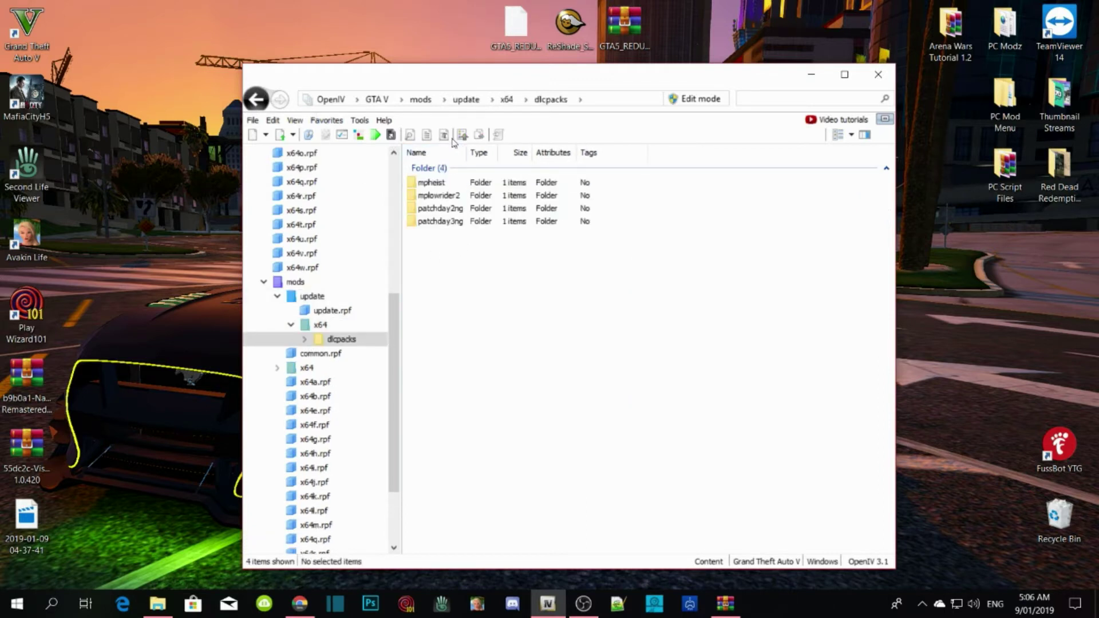
{"action": "left_click", "coordinate": [382, 98]}
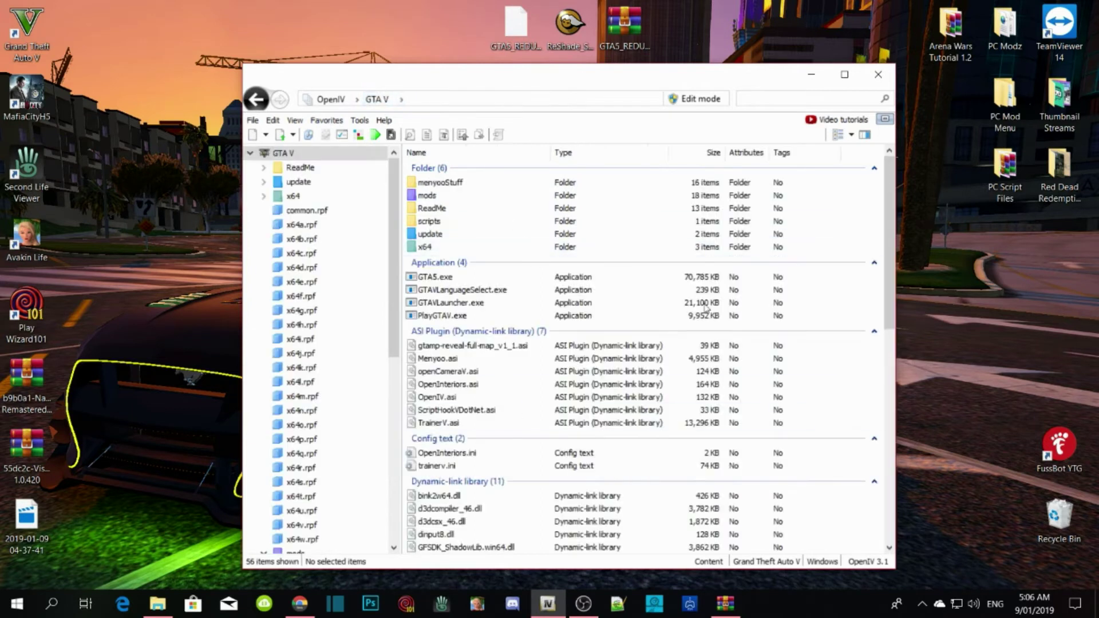
{"action": "left_click", "coordinate": [878, 76]}
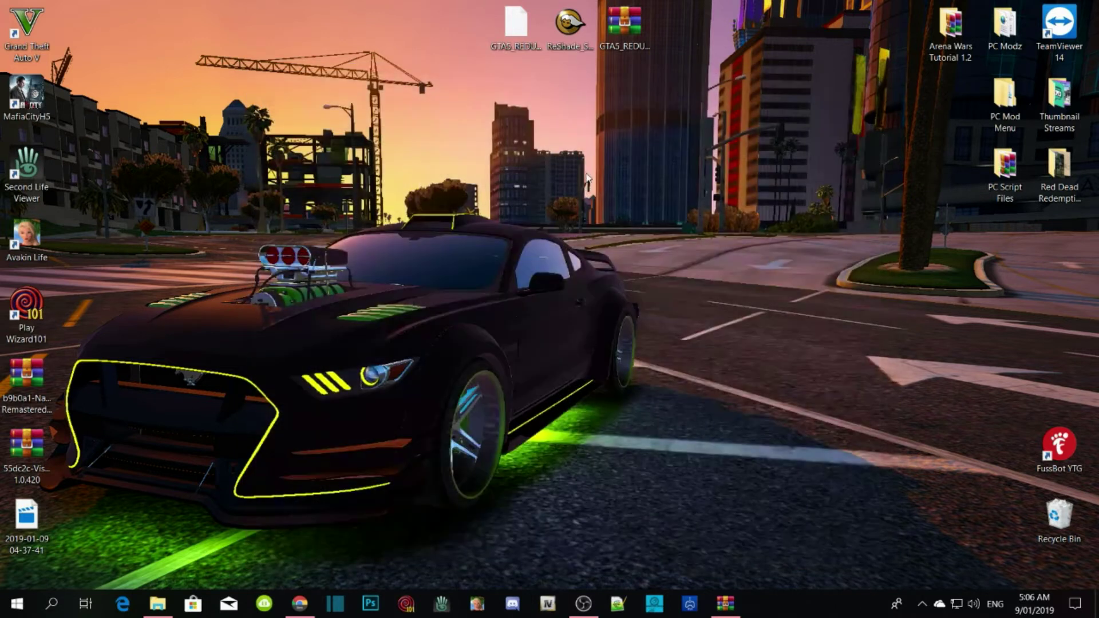
- Open the file location of the Grand Theft Auto V desktop shortcut, check its mods folder and return to the game folder
{"action": "right_click", "coordinate": [31, 37]}
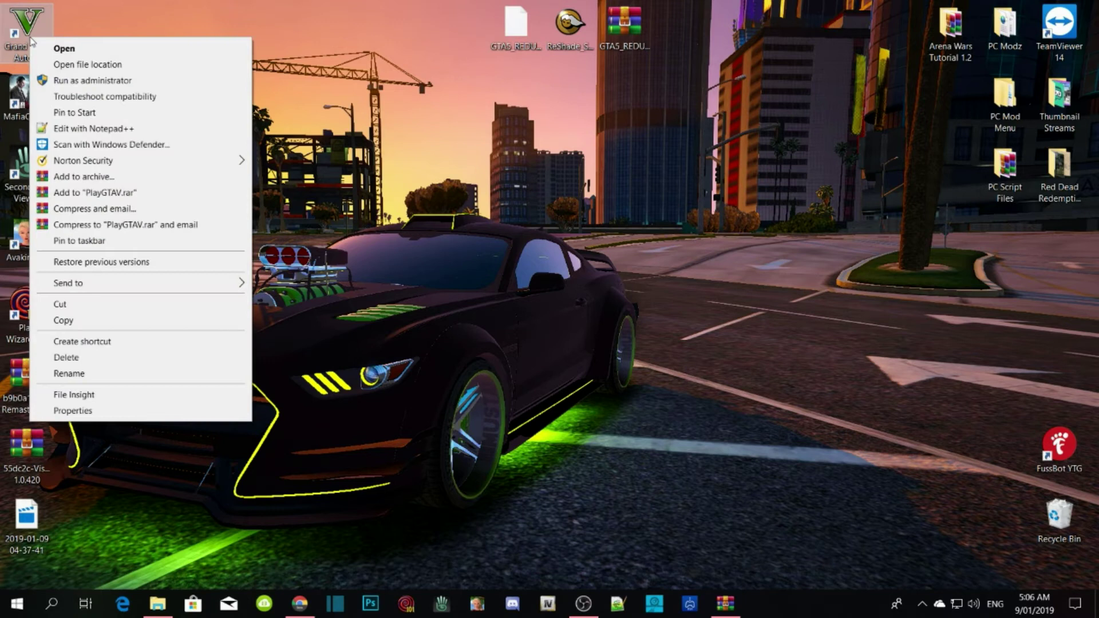
{"action": "left_click", "coordinate": [71, 66]}
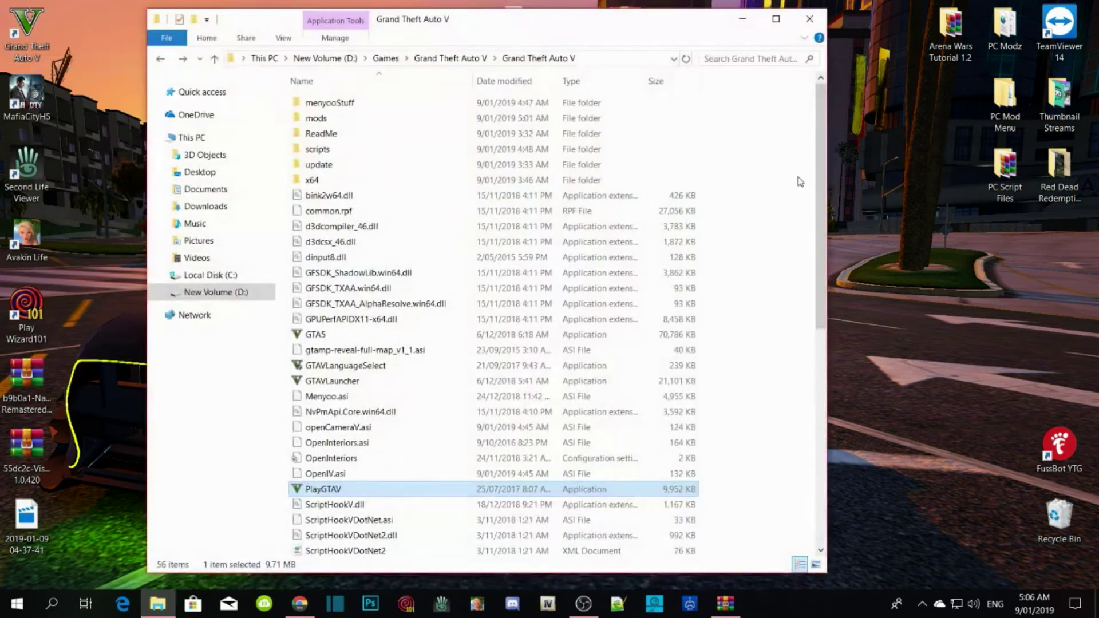
{"action": "left_click_drag", "start_coordinate": [640, 29], "coordinate": [517, 31]}
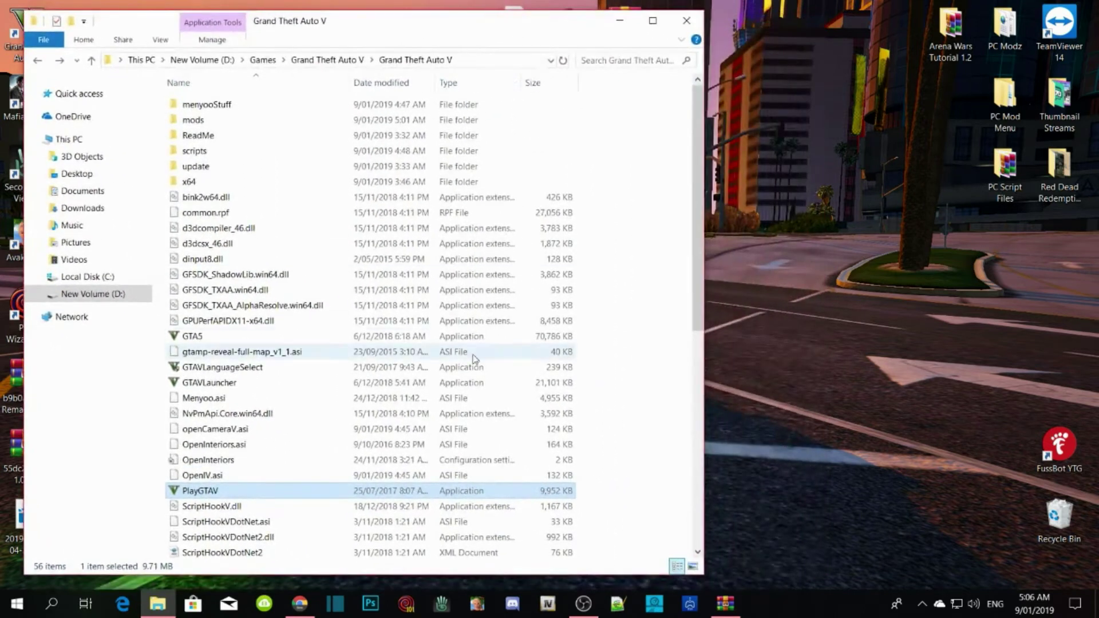
{"action": "double_click", "coordinate": [194, 121]}
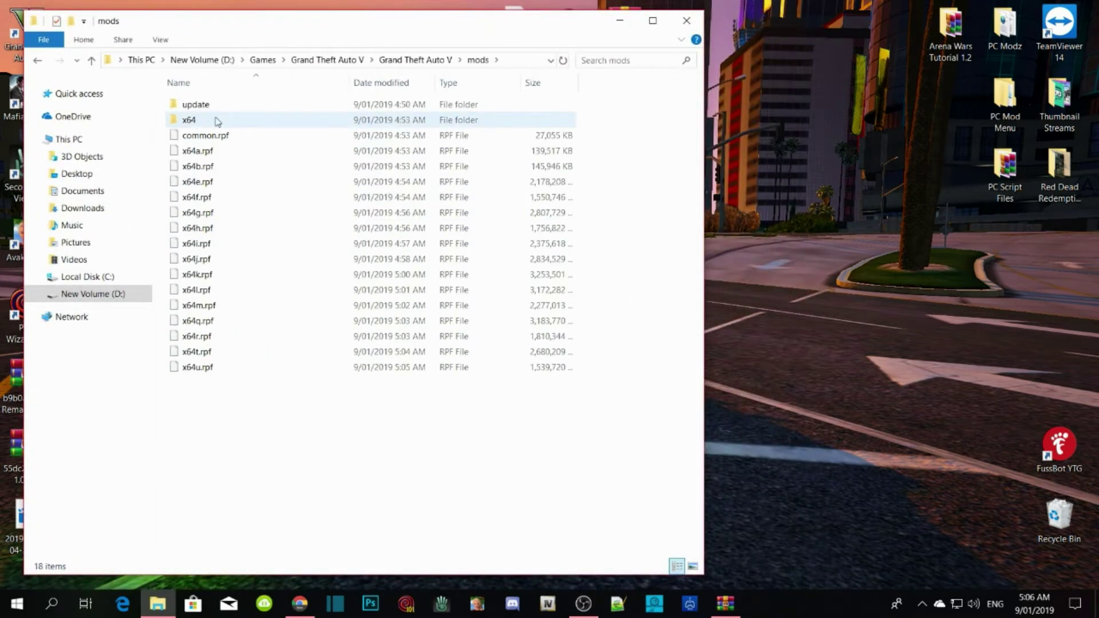
{"action": "left_click", "coordinate": [37, 63]}
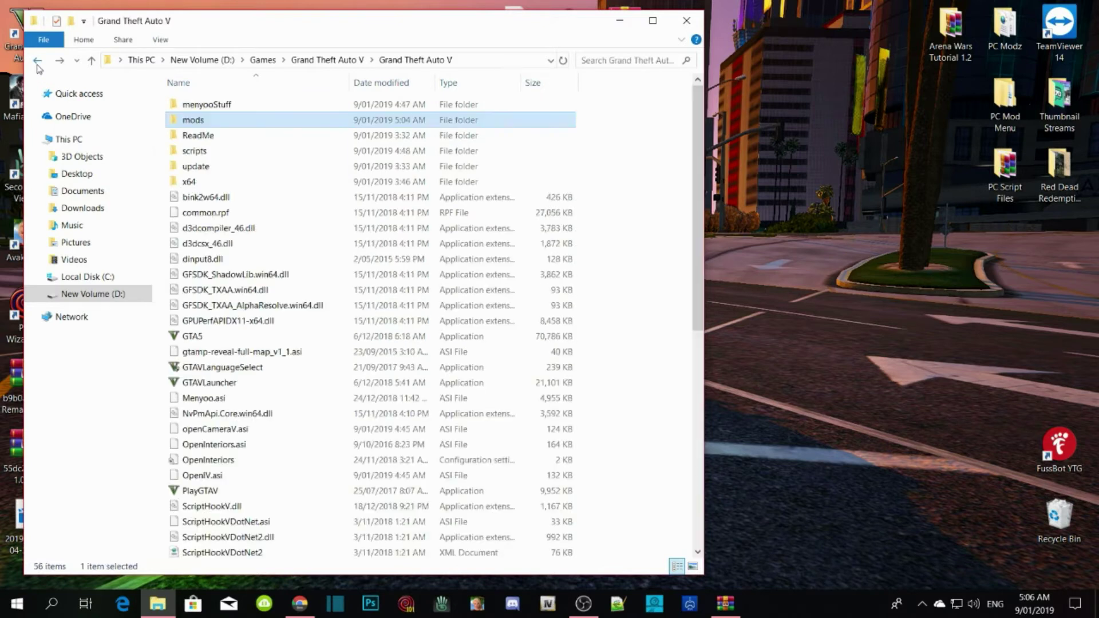
- Look through the Grand Theft Auto V game folder and refresh its file list
{"action": "scroll", "coordinate": [472, 288], "scroll_direction": "down", "scroll_amount": 9}
{"action": "scroll", "coordinate": [475, 288], "scroll_direction": "up", "scroll_amount": 9}
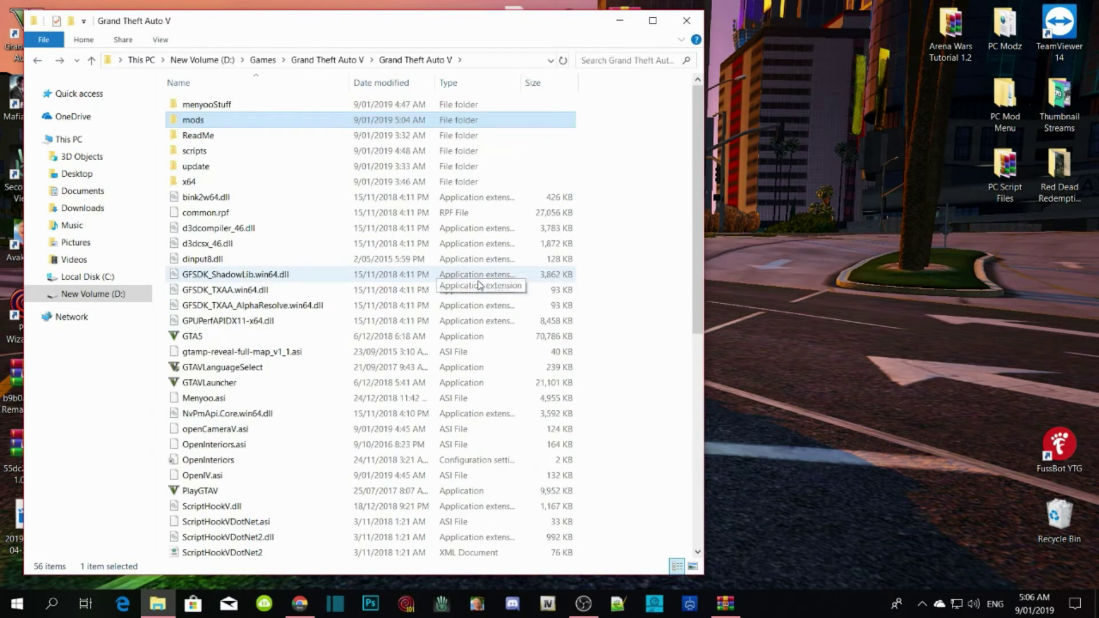
{"action": "right_click", "coordinate": [649, 170]}
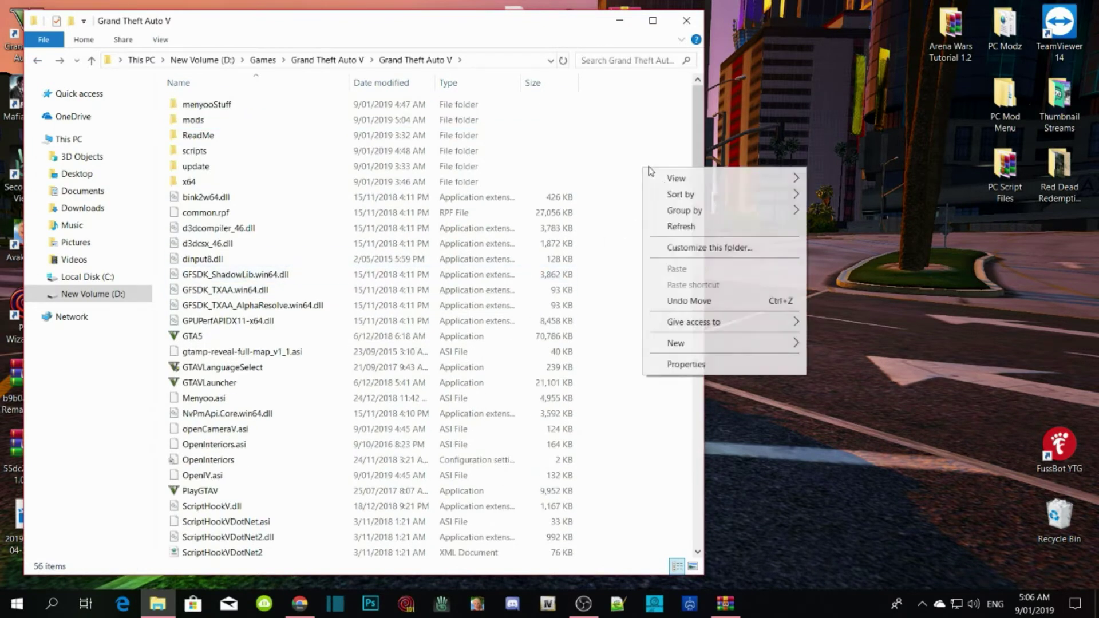
{"action": "left_click", "coordinate": [676, 225]}
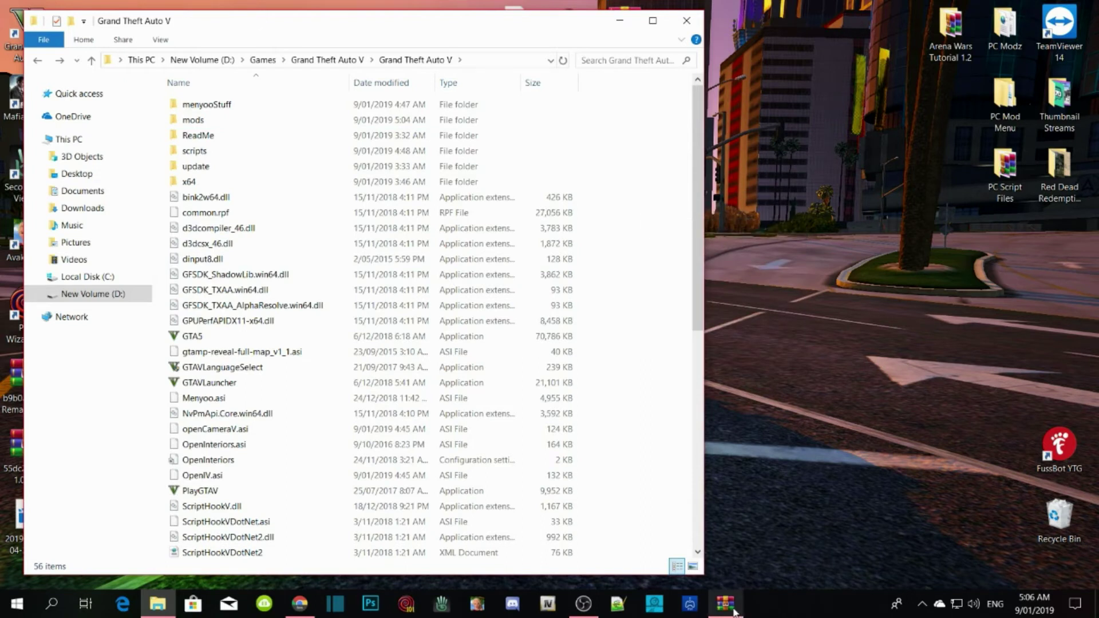
- Bring up the GTA5_REDUX_V1.6.zip archive, place it beside the game folder and select its GTA5_REDUX_RESHADE folder
{"action": "mouse_move", "coordinate": [735, 614]}
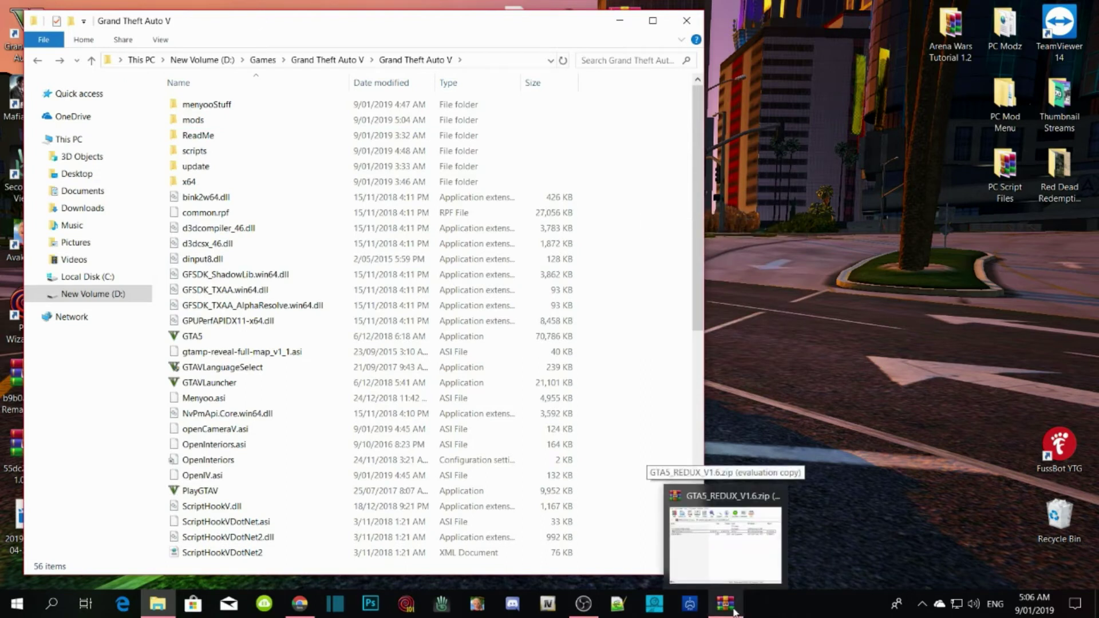
{"action": "left_click", "coordinate": [735, 614]}
{"action": "left_click_drag", "start_coordinate": [614, 117], "coordinate": [833, 105]}
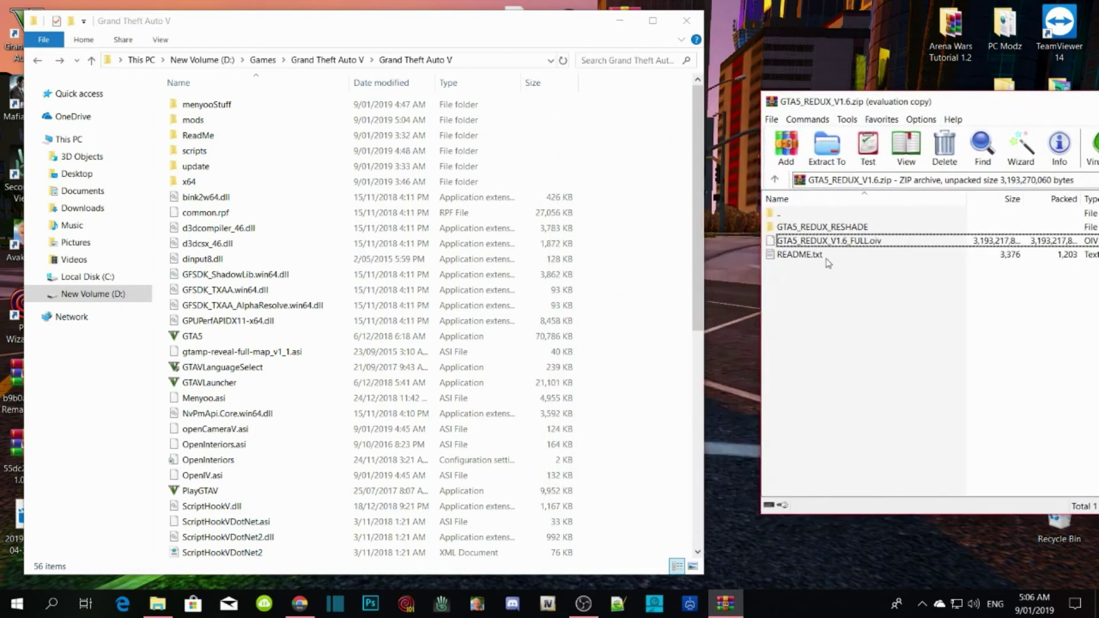
{"action": "left_click", "coordinate": [816, 229]}
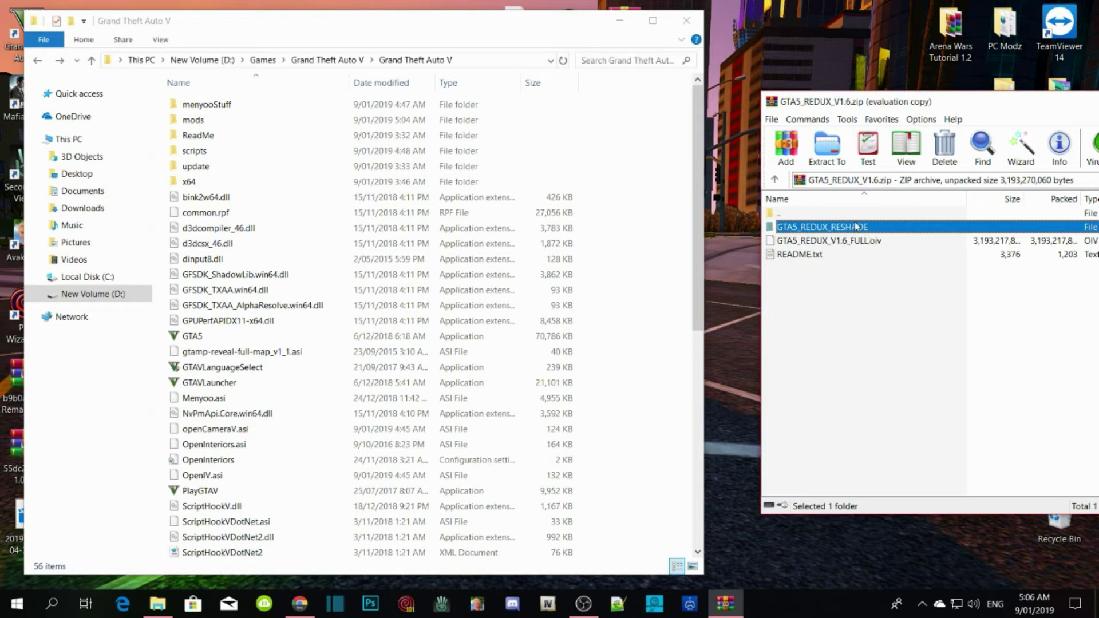
- Switch to Chrome to view the ReShade download section on reshade.me, and return to the desktop
{"action": "left_click", "coordinate": [619, 20]}
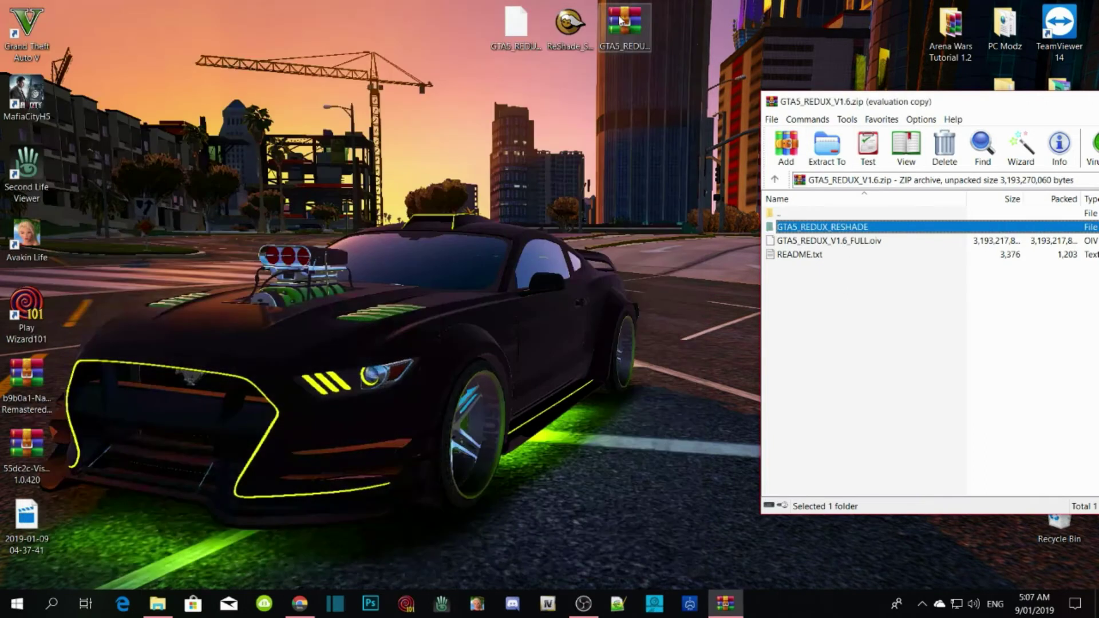
{"action": "left_click", "coordinate": [300, 603]}
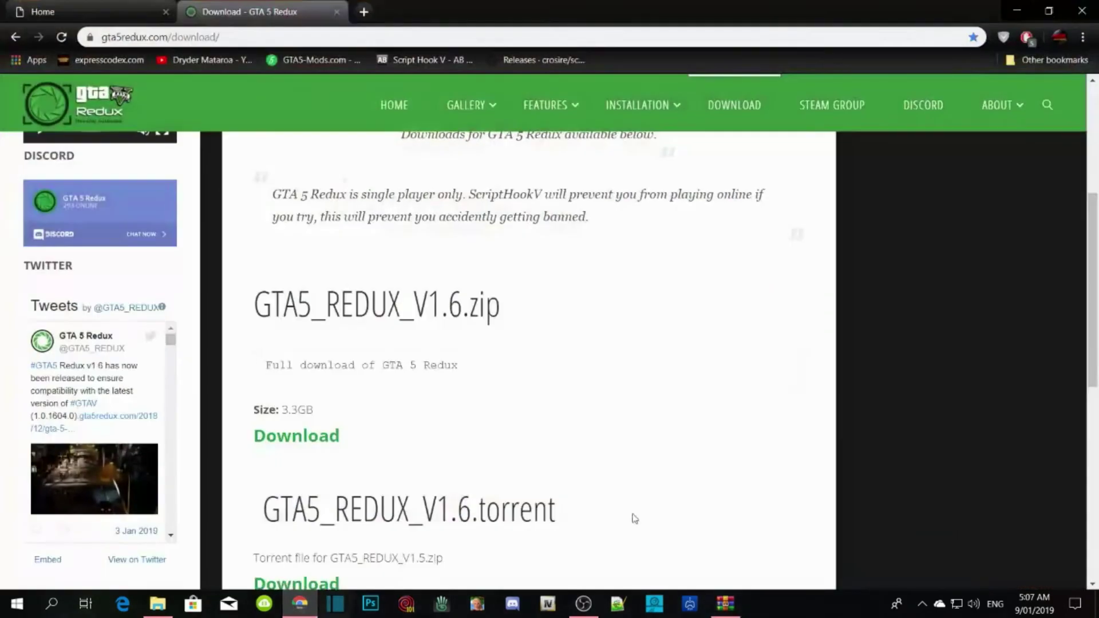
{"action": "left_click", "coordinate": [103, 11]}
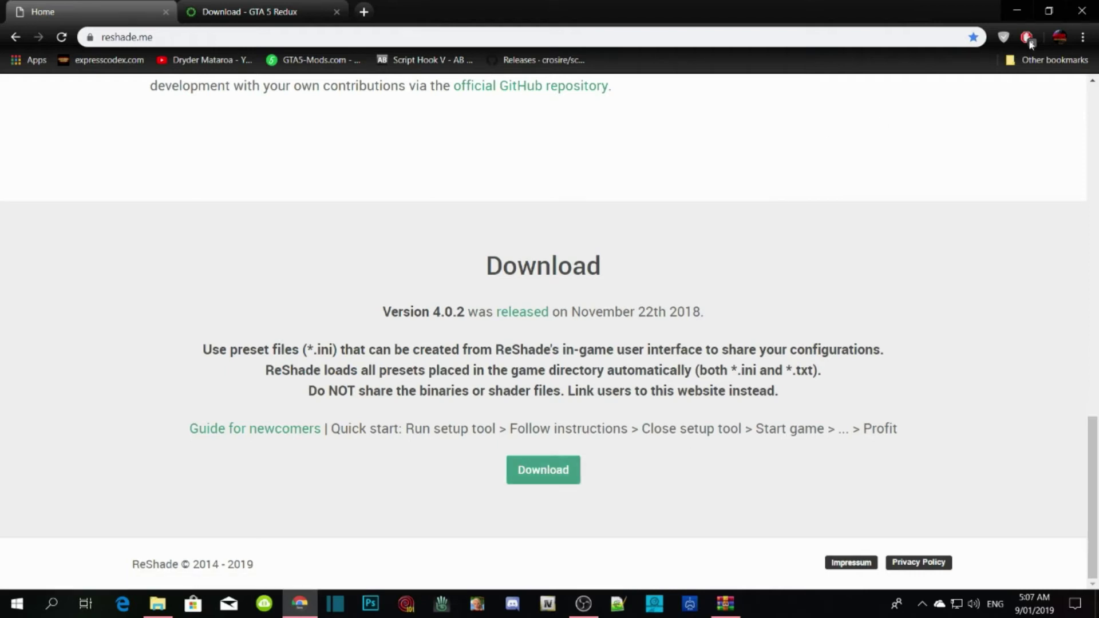
{"action": "left_click", "coordinate": [1017, 10]}
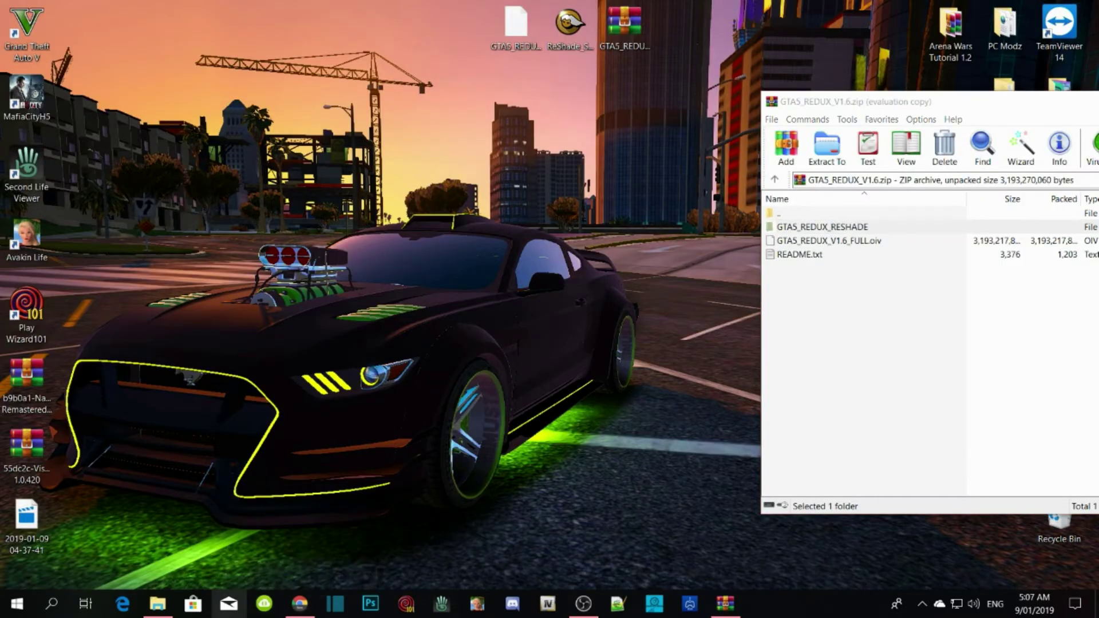
- Run the ReShade setup from the desktop and choose the GTA5 application in the Grand Theft Auto V folder as the install target
{"action": "left_click_drag", "start_coordinate": [577, 35], "coordinate": [347, 36]}
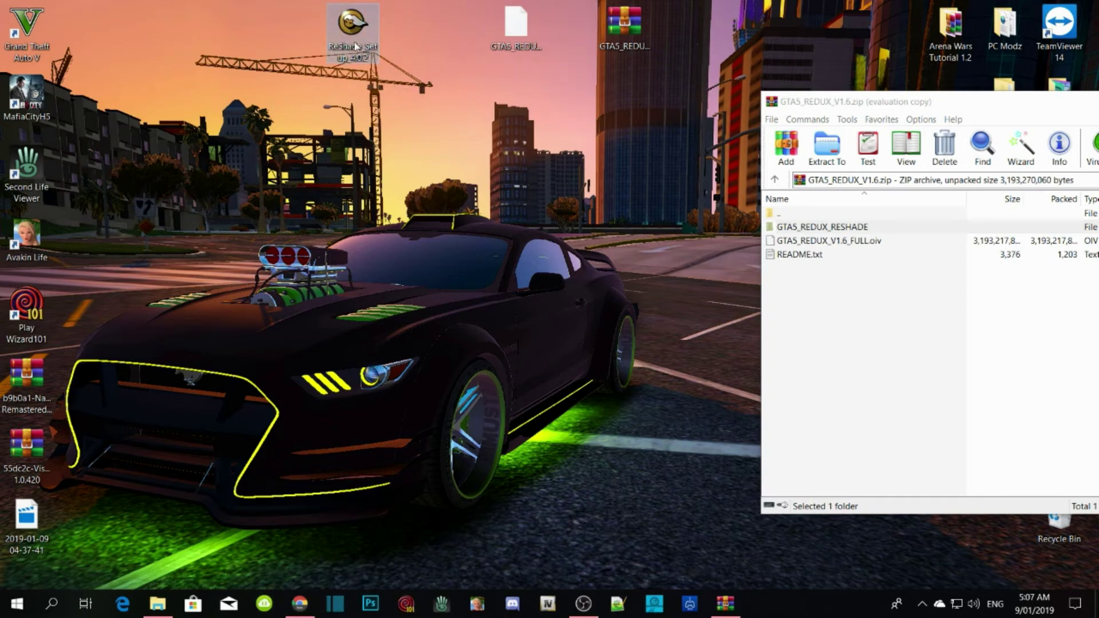
{"action": "left_click_drag", "start_coordinate": [355, 46], "coordinate": [578, 32]}
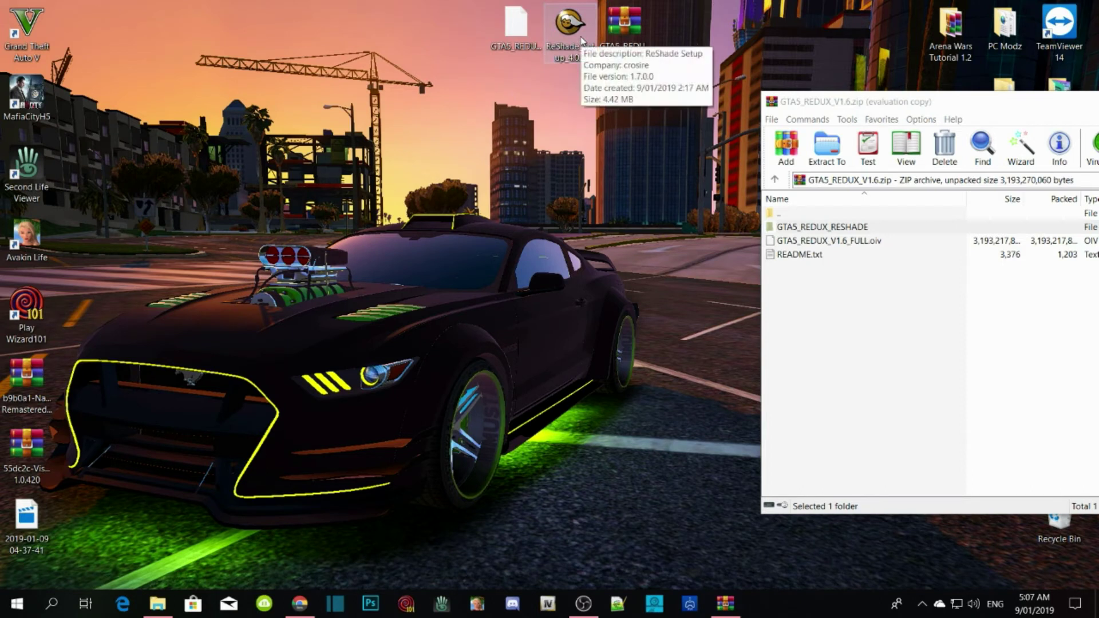
{"action": "double_click", "coordinate": [582, 39]}
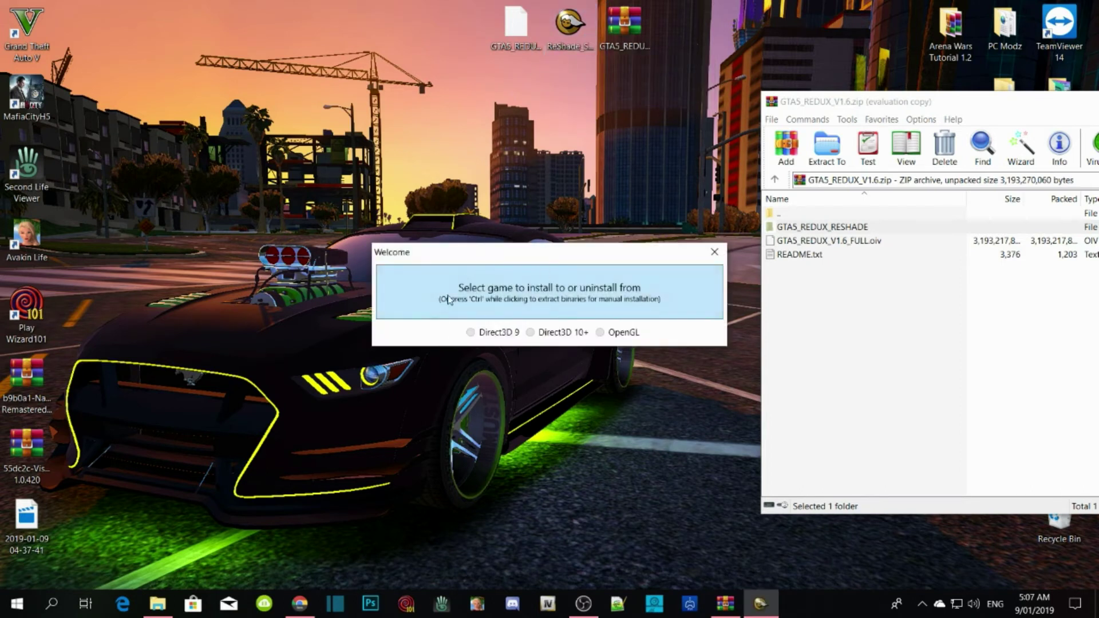
{"action": "left_click", "coordinate": [545, 294]}
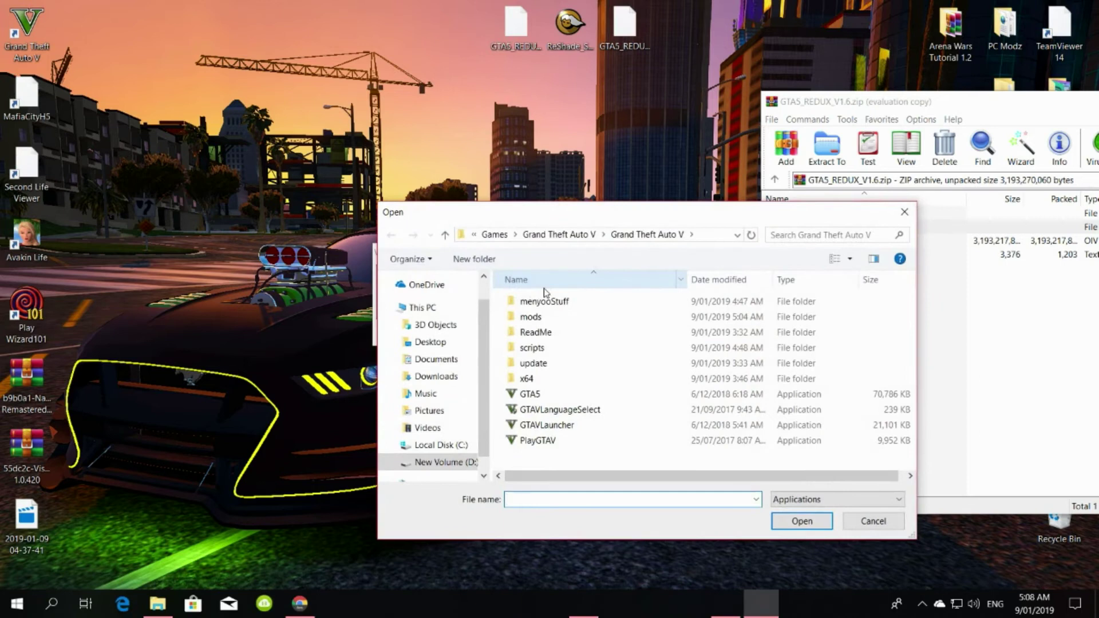
{"action": "left_click_drag", "start_coordinate": [705, 224], "coordinate": [495, 123]}
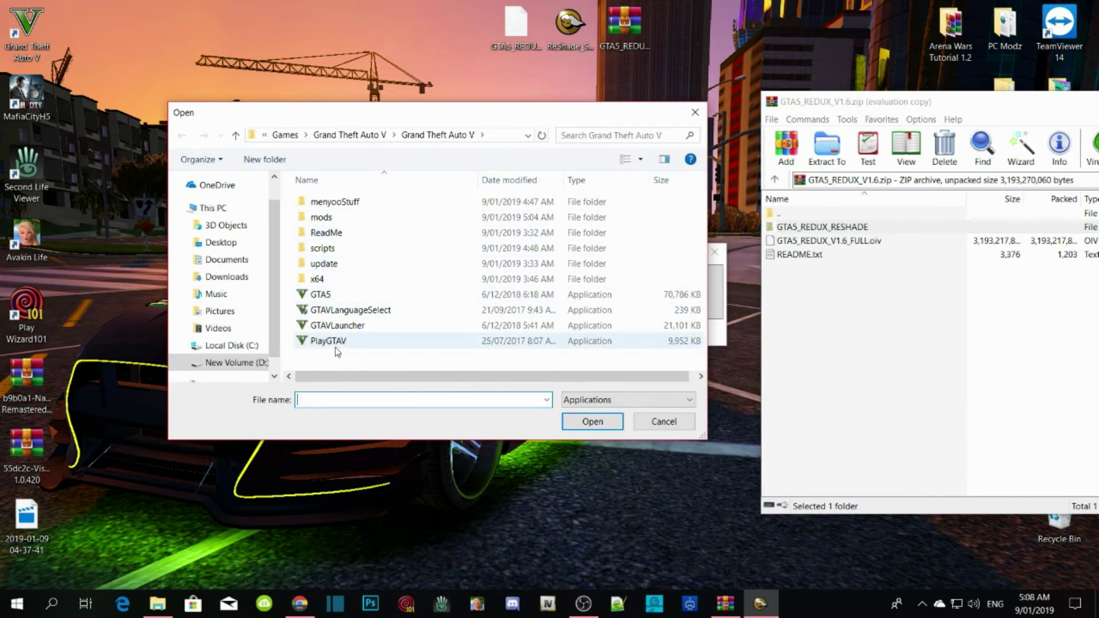
{"action": "left_click", "coordinate": [326, 297]}
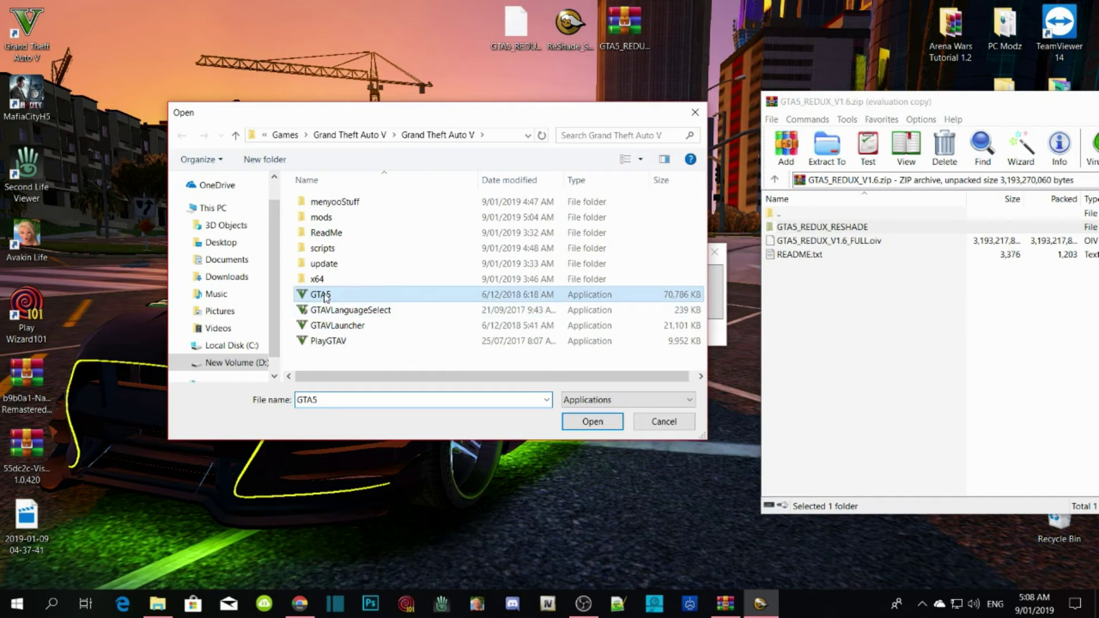
{"action": "left_click", "coordinate": [592, 426]}
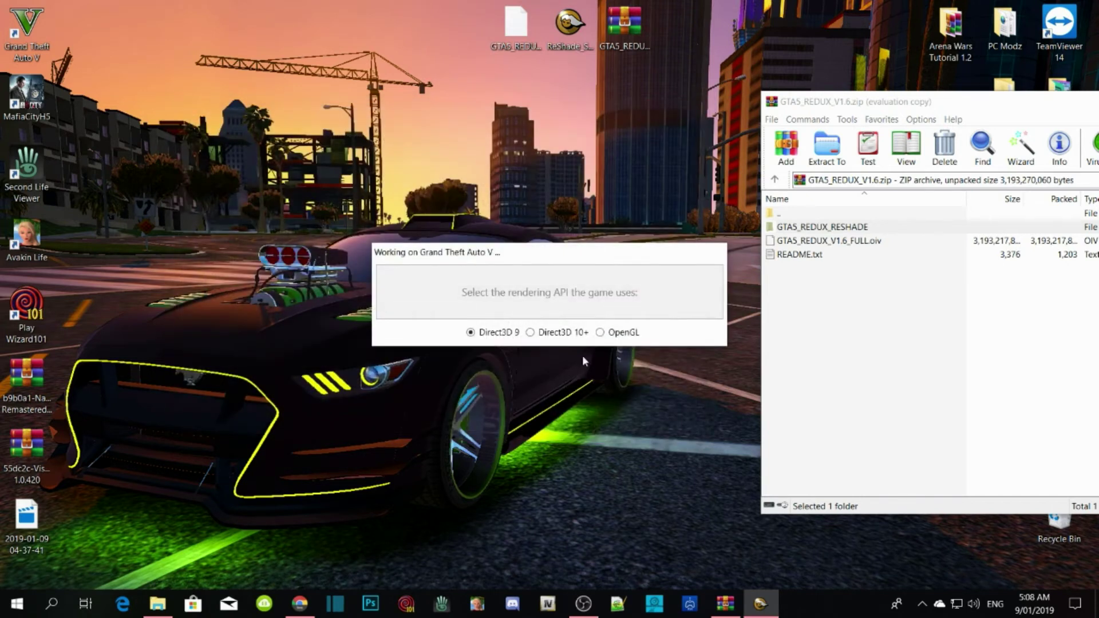
- Install ReShade for Direct3D 10+, download the standard effects with all effect files included, and close the setup
{"action": "left_click_drag", "start_coordinate": [582, 253], "coordinate": [443, 230]}
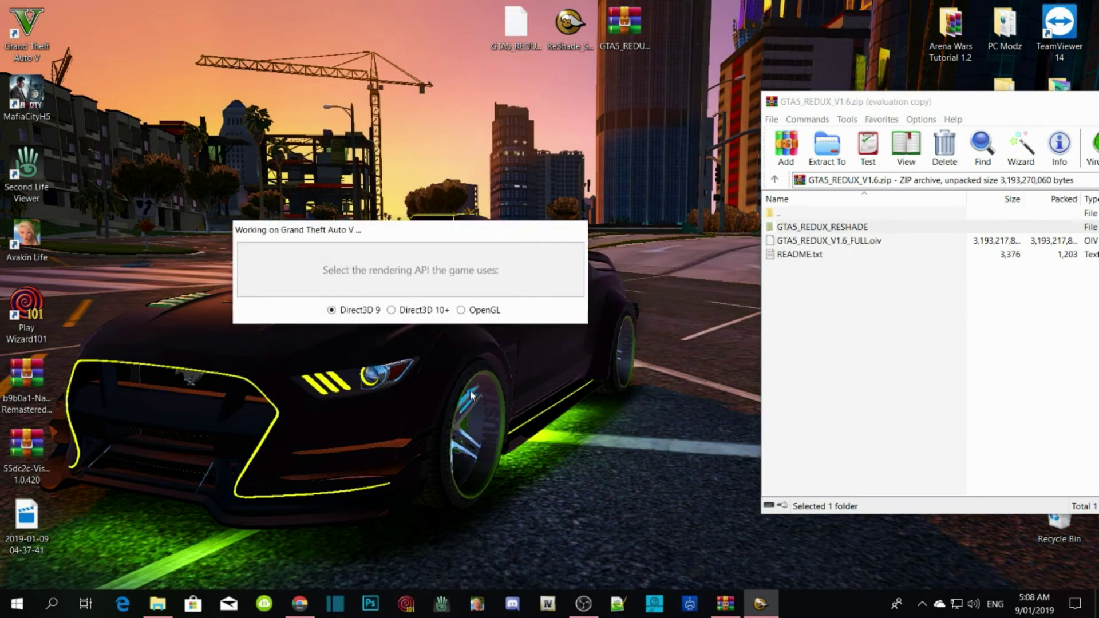
{"action": "left_click", "coordinate": [414, 312]}
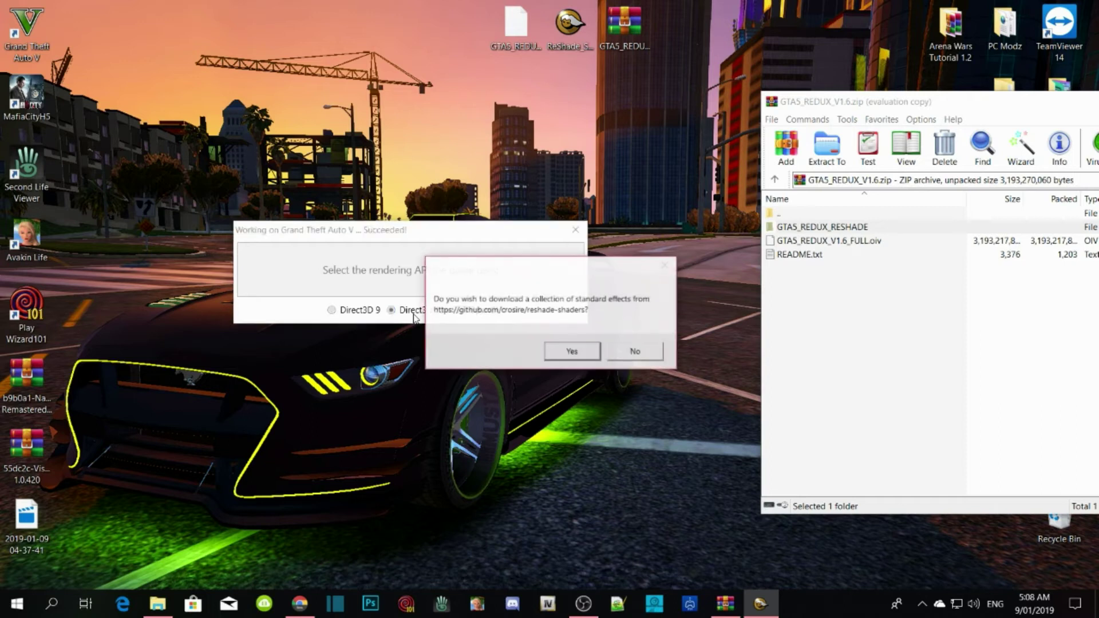
{"action": "left_click", "coordinate": [567, 352]}
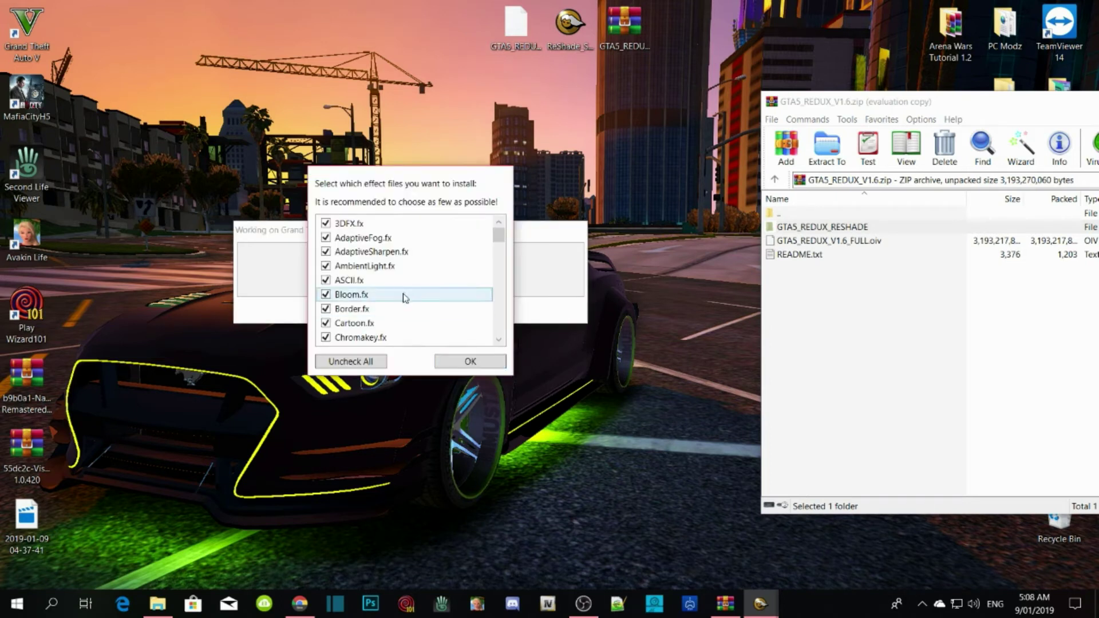
{"action": "scroll", "coordinate": [345, 227], "scroll_direction": "down", "scroll_amount": 20}
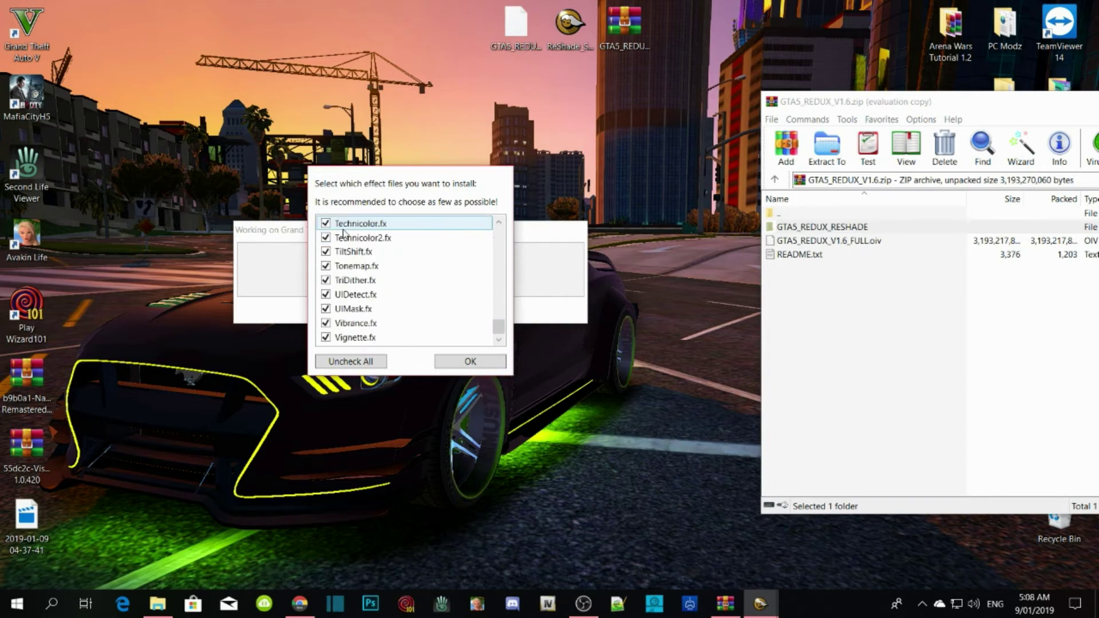
{"action": "left_click", "coordinate": [463, 367]}
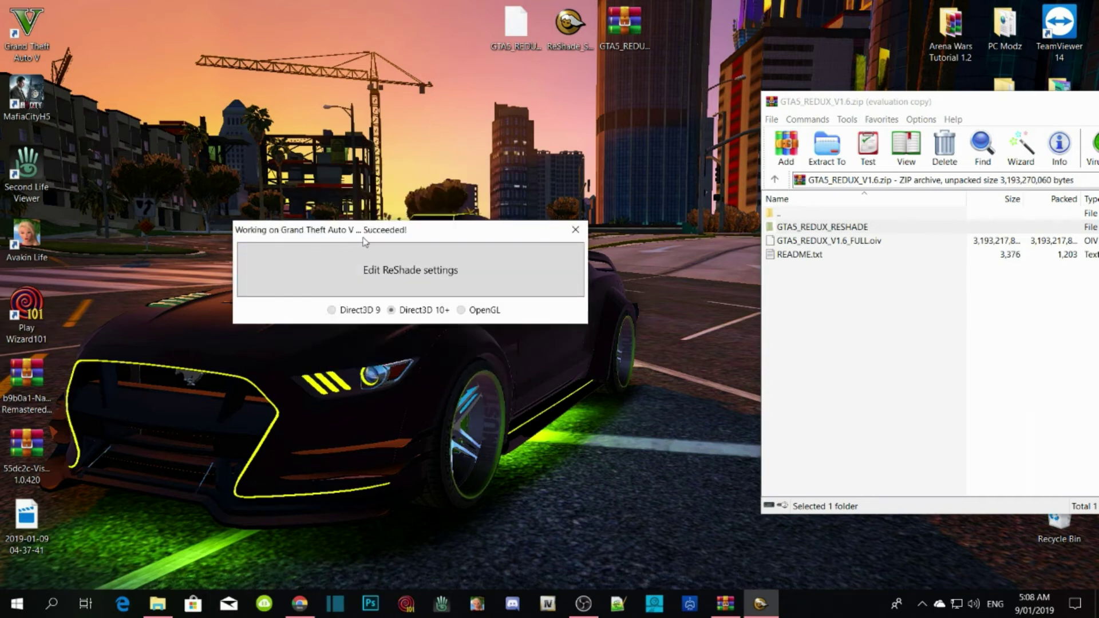
{"action": "left_click", "coordinate": [579, 232]}
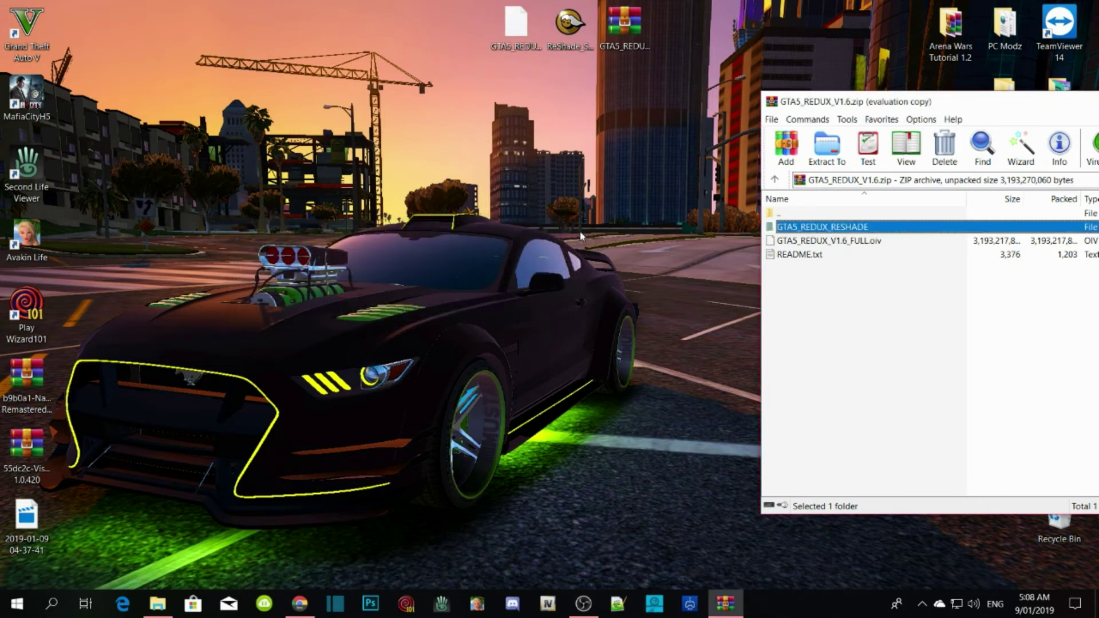
- Check the reshade-shaders folder in the Grand Theft Auto V directory, return to the game folder and refresh it
{"action": "left_click", "coordinate": [168, 612]}
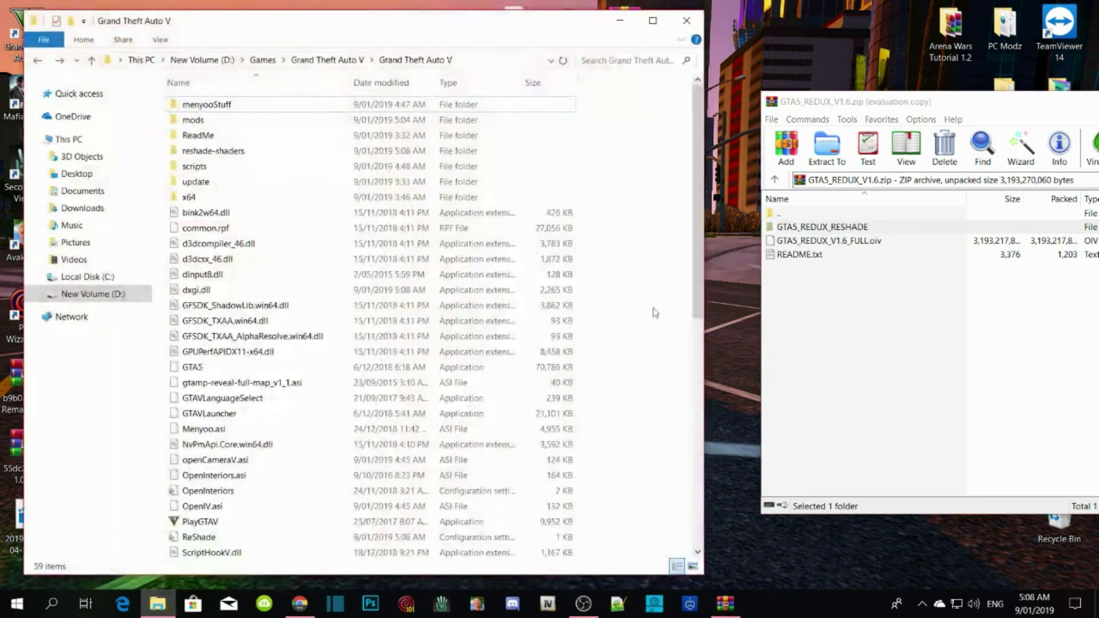
{"action": "left_click", "coordinate": [232, 157]}
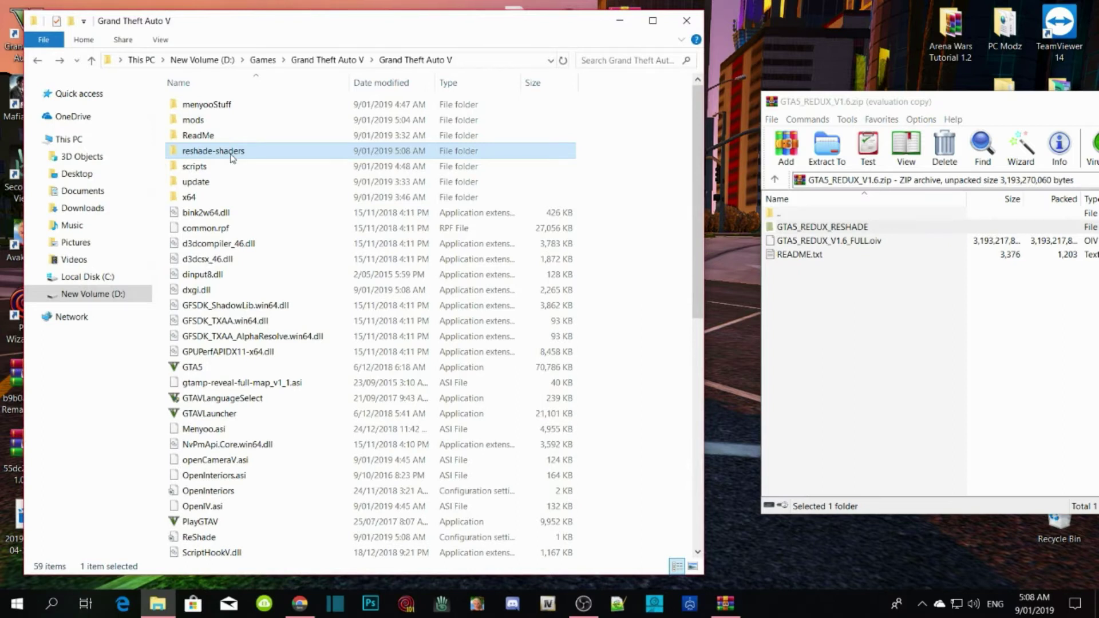
{"action": "double_click", "coordinate": [232, 157]}
{"action": "left_click", "coordinate": [38, 60]}
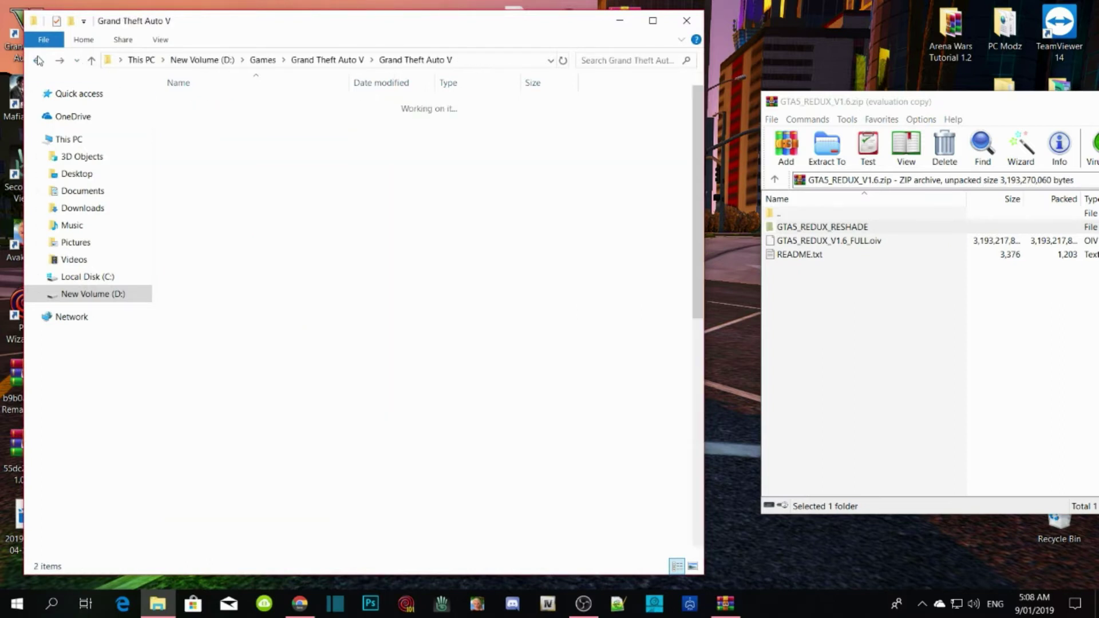
{"action": "right_click", "coordinate": [625, 146]}
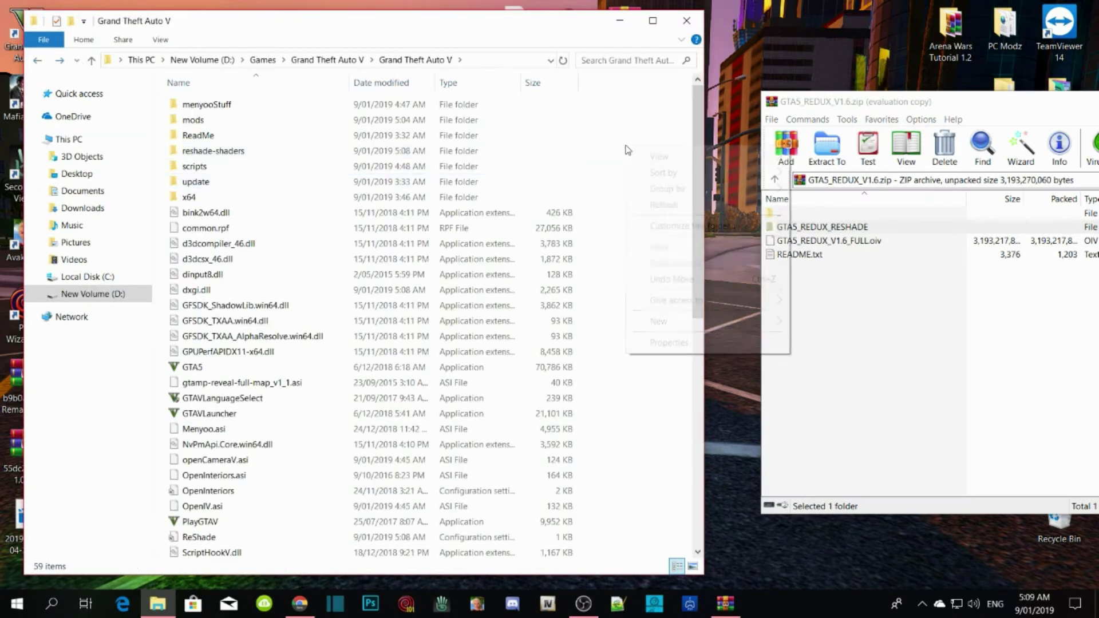
{"action": "left_click", "coordinate": [657, 207]}
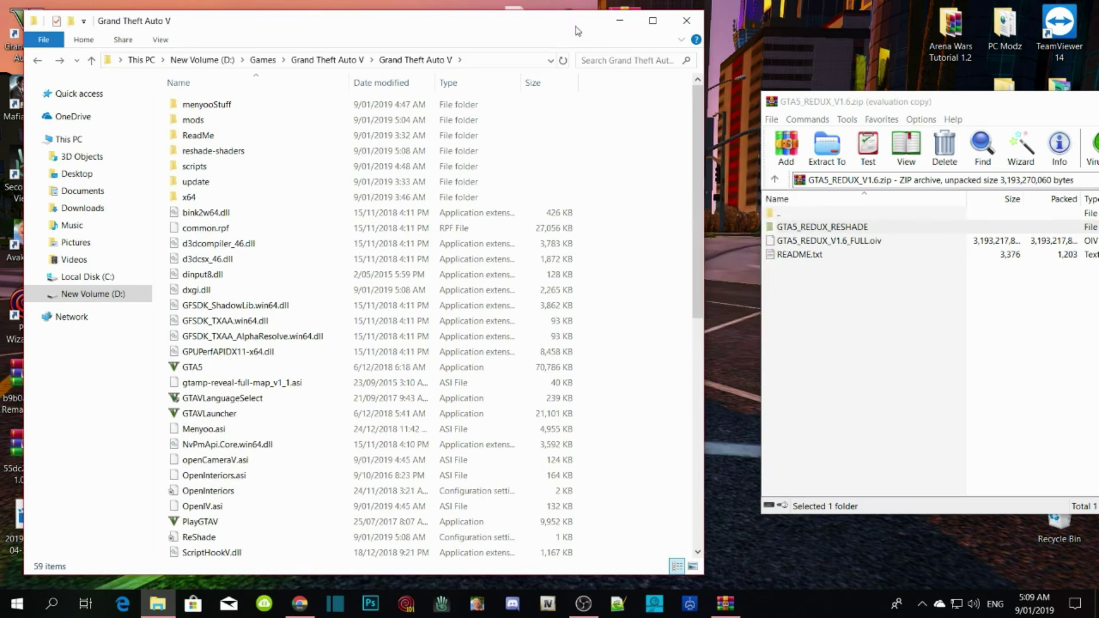
- Extract every preset .ini from the archive's GTA5_REDUX_RESHADE folder, excluding README.txt, into the Grand Theft Auto V folder and close the archive
{"action": "left_click_drag", "start_coordinate": [576, 27], "coordinate": [559, 24]}
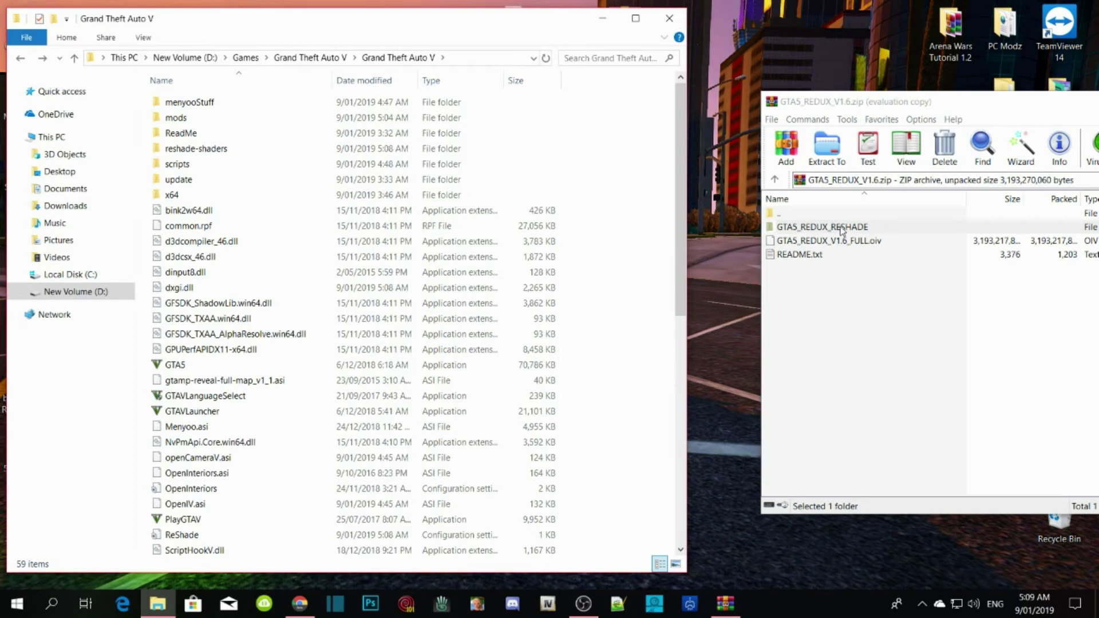
{"action": "left_click_drag", "start_coordinate": [848, 109], "coordinate": [830, 110]}
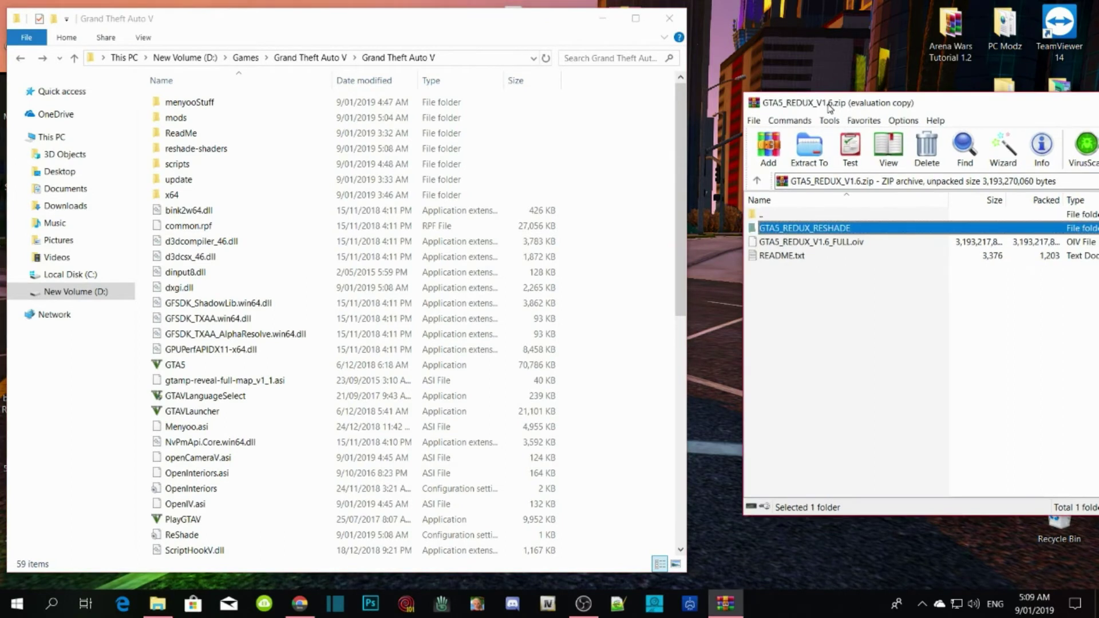
{"action": "double_click", "coordinate": [837, 229]}
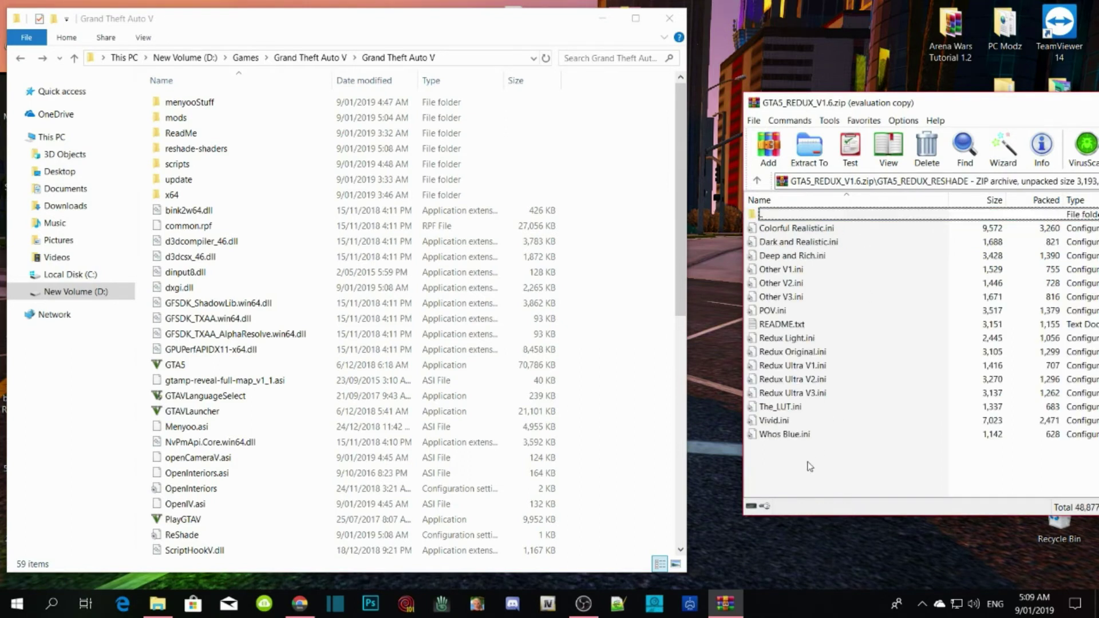
{"action": "scroll", "coordinate": [626, 441], "scroll_direction": "down", "scroll_amount": 10}
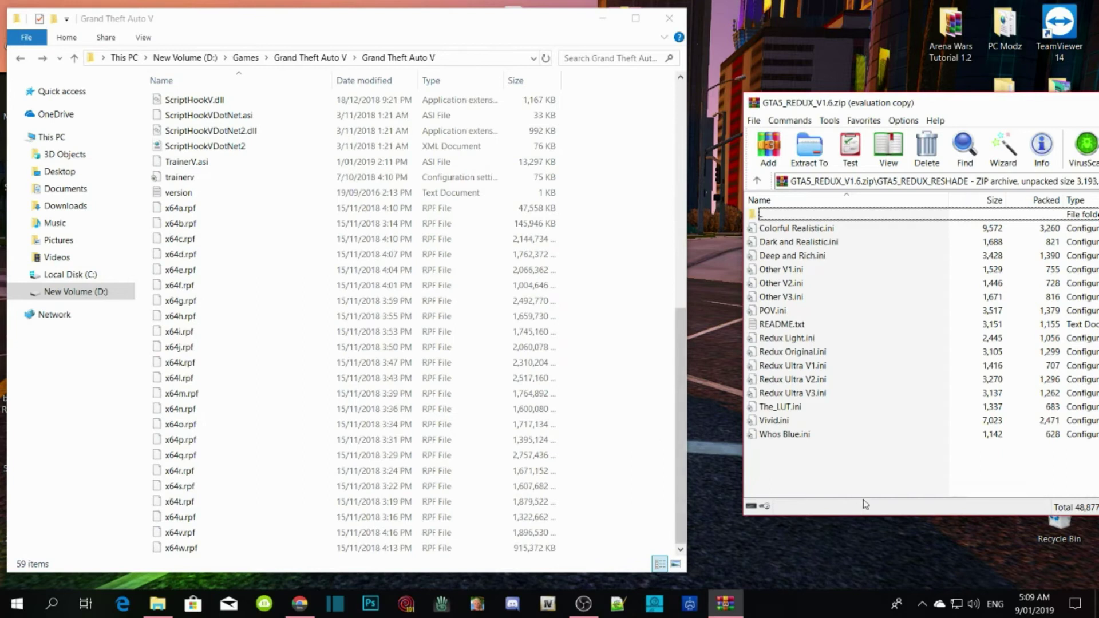
{"action": "left_click_drag", "start_coordinate": [857, 473], "coordinate": [778, 228]}
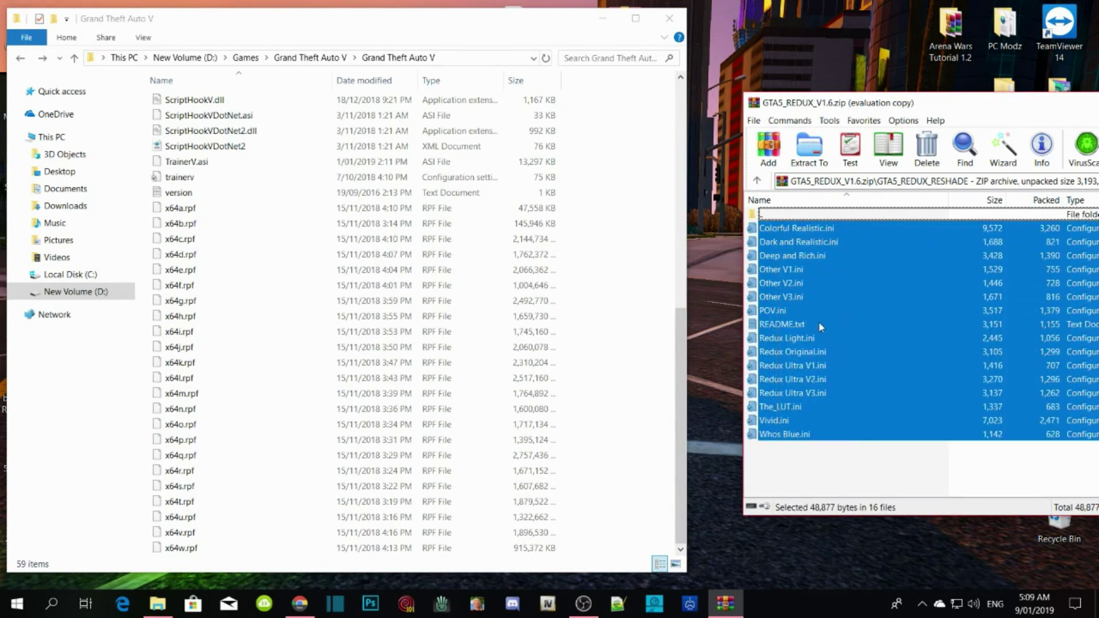
{"action": "left_click", "coordinate": [789, 324], "text": "ctrl"}
{"action": "left_click_drag", "start_coordinate": [826, 382], "coordinate": [624, 367]}
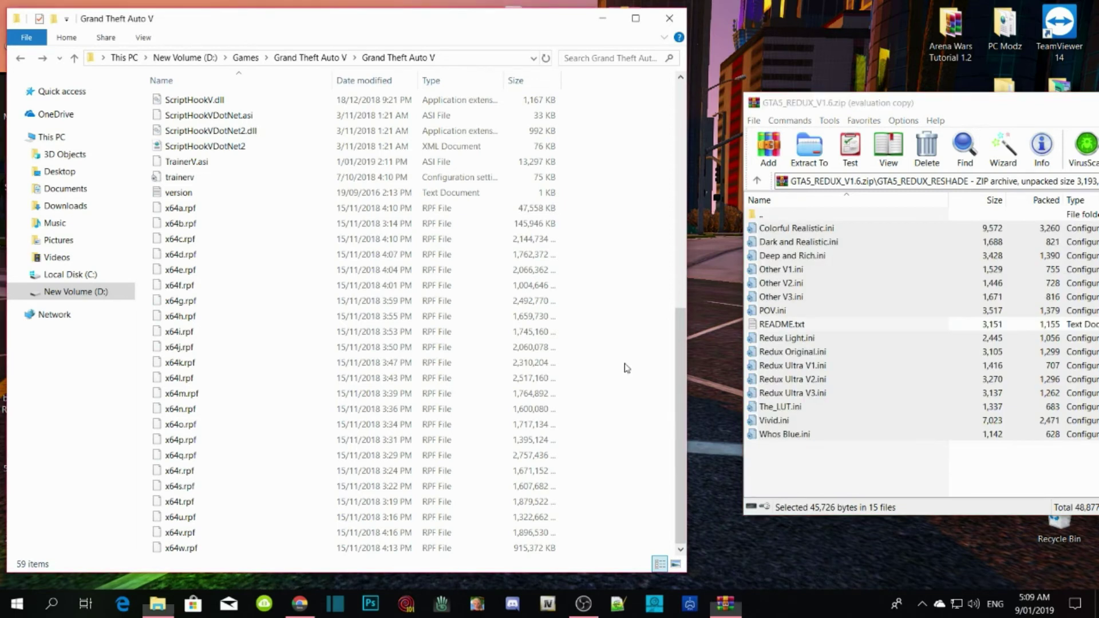
{"action": "left_click_drag", "start_coordinate": [988, 94], "coordinate": [532, 127]}
{"action": "left_click", "coordinate": [857, 135]}
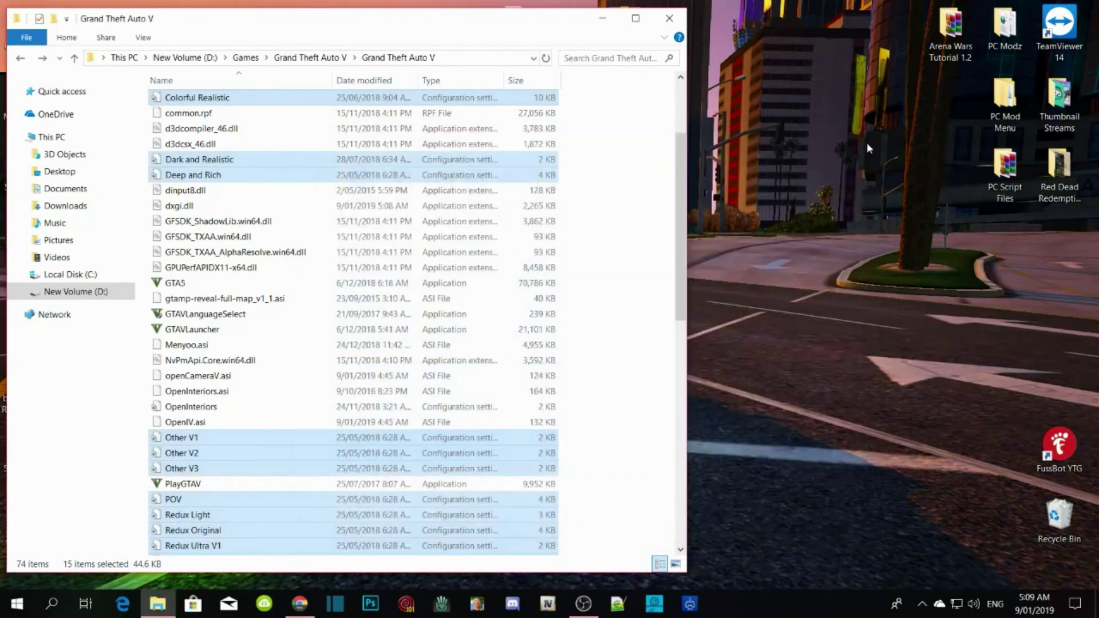
- Refresh the Grand Theft Auto V game folder, go up to its parent folder and close the file window
{"action": "scroll", "coordinate": [638, 297], "scroll_direction": "up", "scroll_amount": 3}
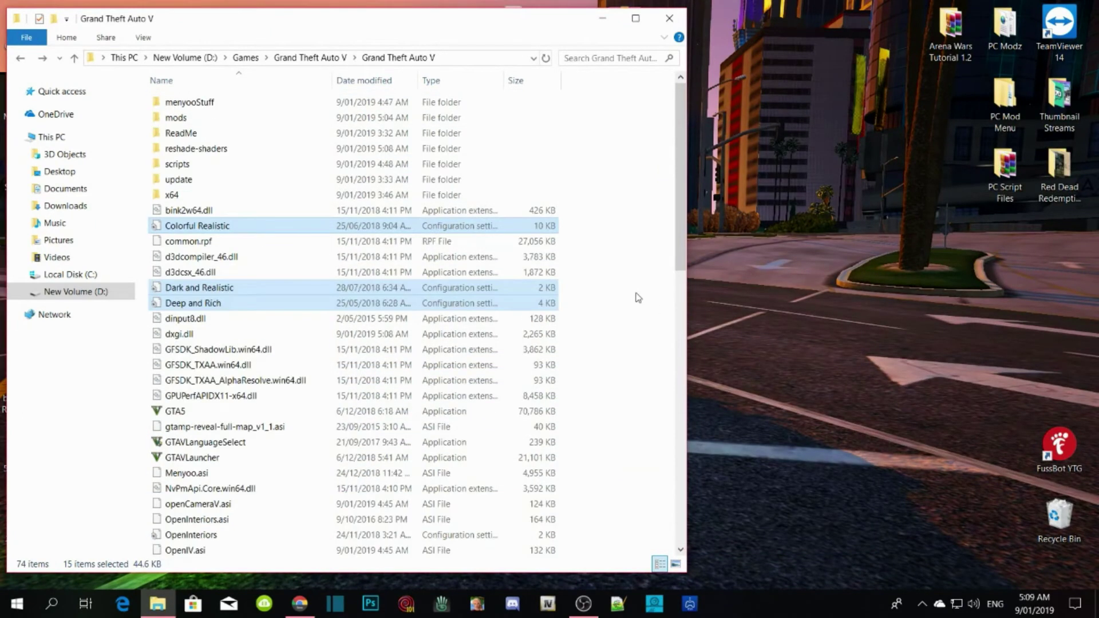
{"action": "right_click", "coordinate": [615, 175]}
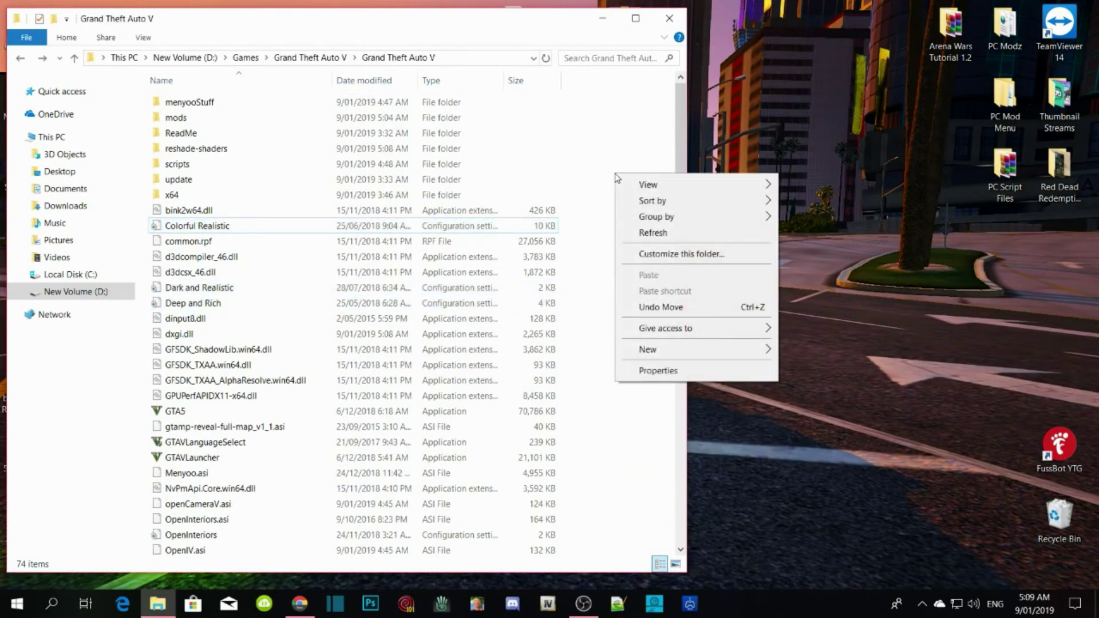
{"action": "left_click", "coordinate": [652, 232]}
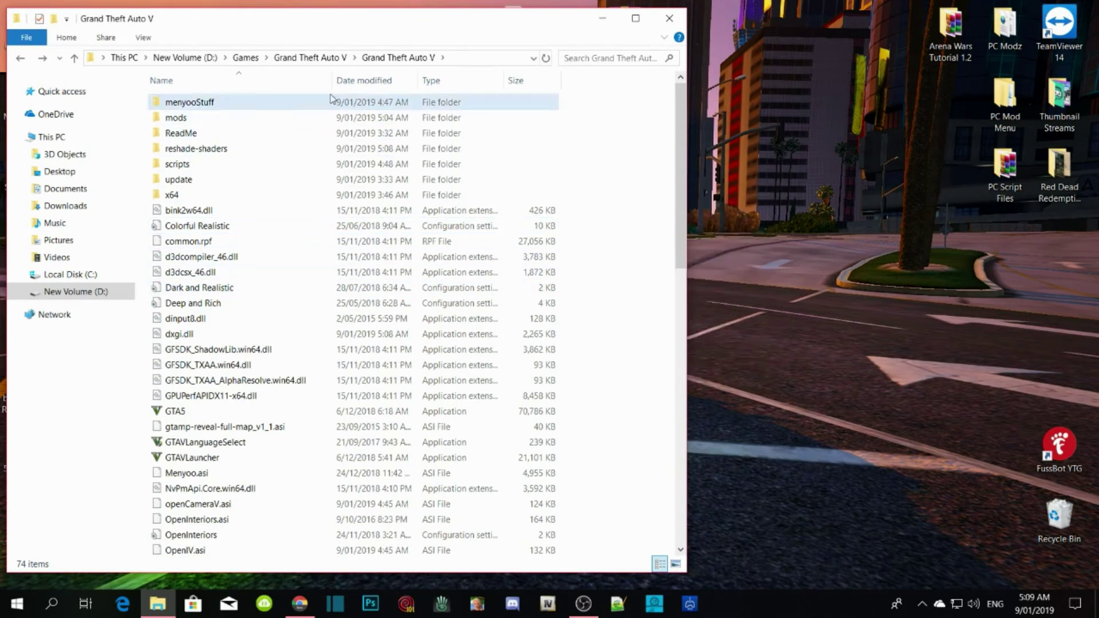
{"action": "left_click", "coordinate": [310, 58]}
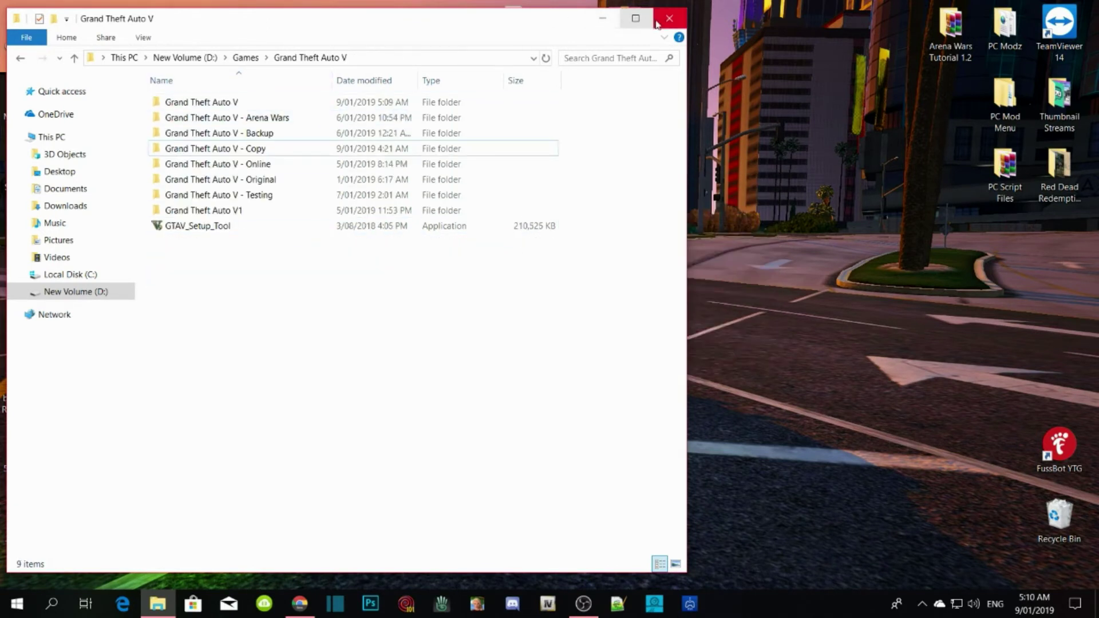
{"action": "left_click", "coordinate": [659, 20]}
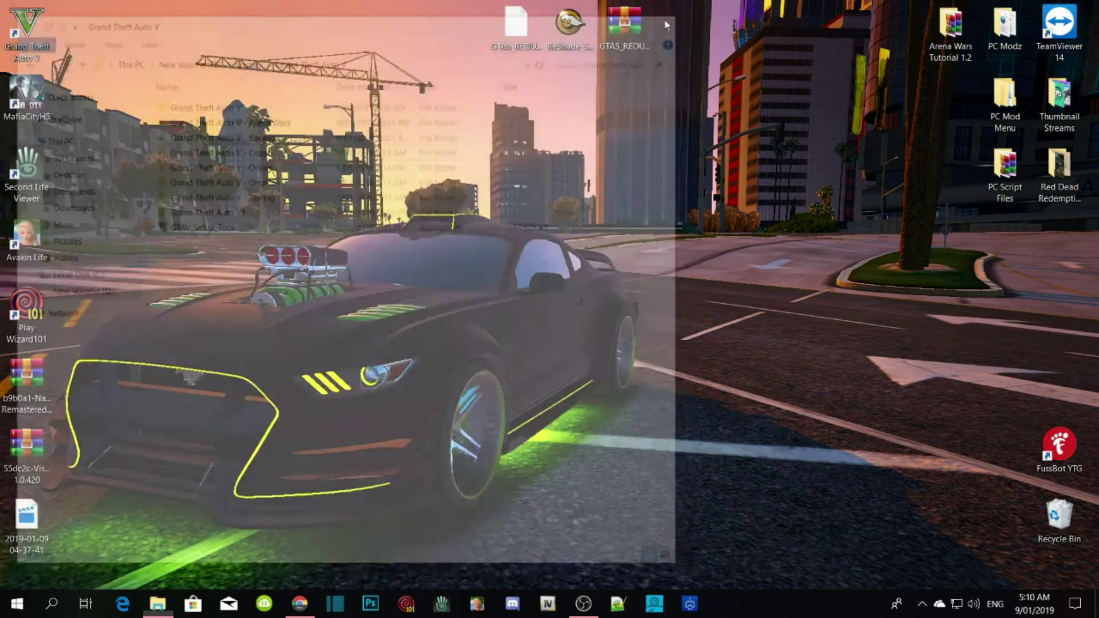
{"action": "right_click", "coordinate": [473, 177]}
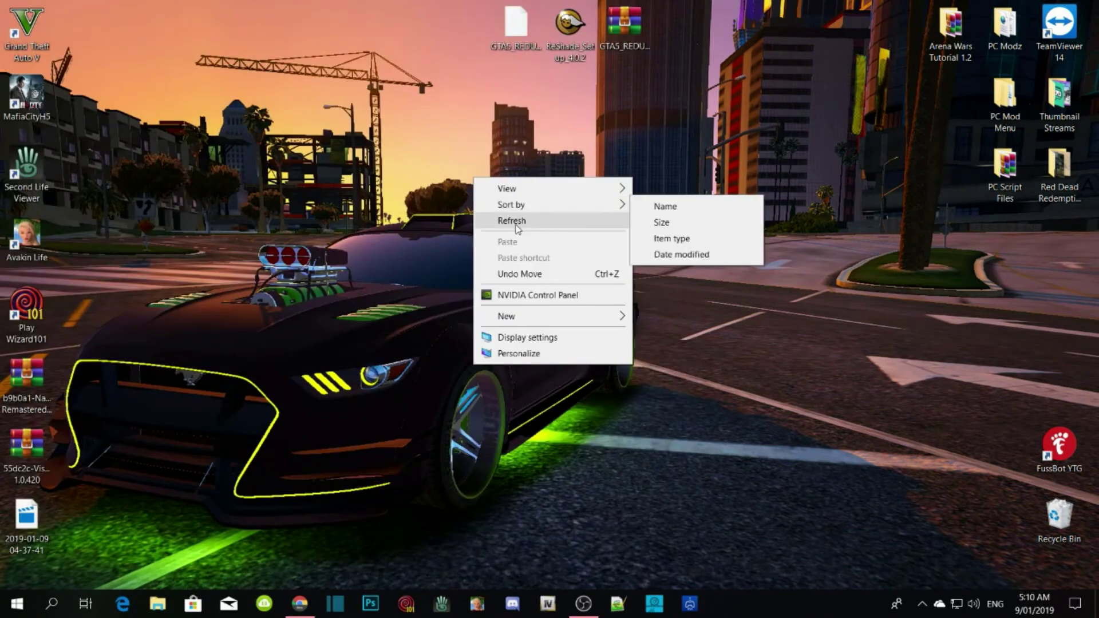
{"action": "left_click", "coordinate": [521, 218]}
{"action": "right_click", "coordinate": [525, 171]}
{"action": "left_click", "coordinate": [553, 215]}
{"action": "right_click", "coordinate": [467, 164]}
{"action": "left_click", "coordinate": [510, 206]}
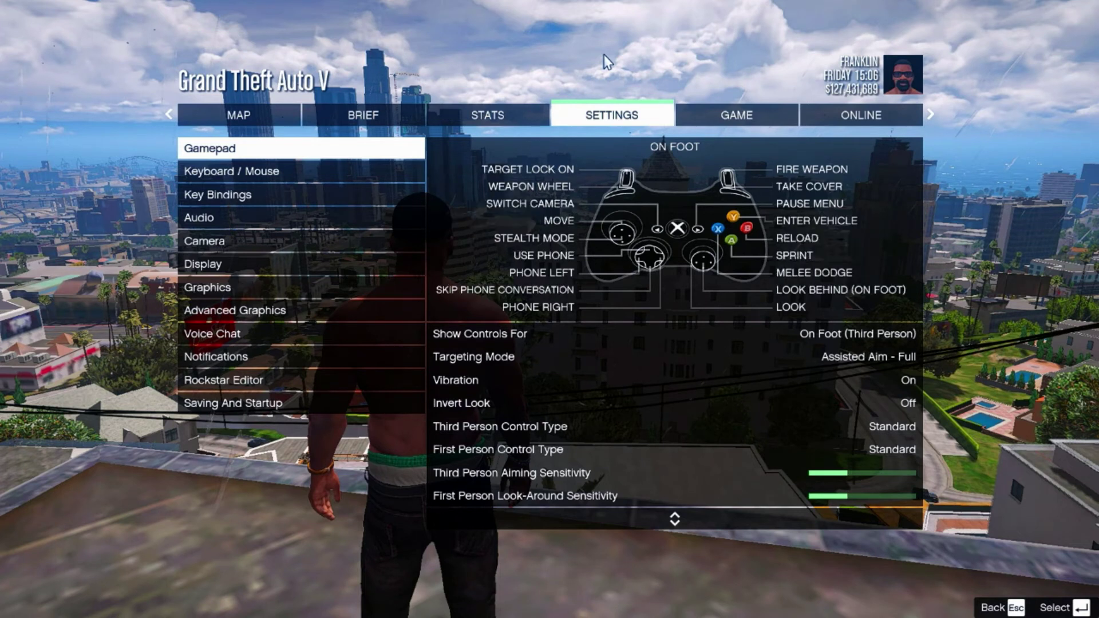
- Lower the SFX Volume in the game's Audio settings to about one fifth and leave the pause menu
{"action": "key", "text": "Down"}
{"action": "key", "text": "Down"}
{"action": "key", "text": "Down"}
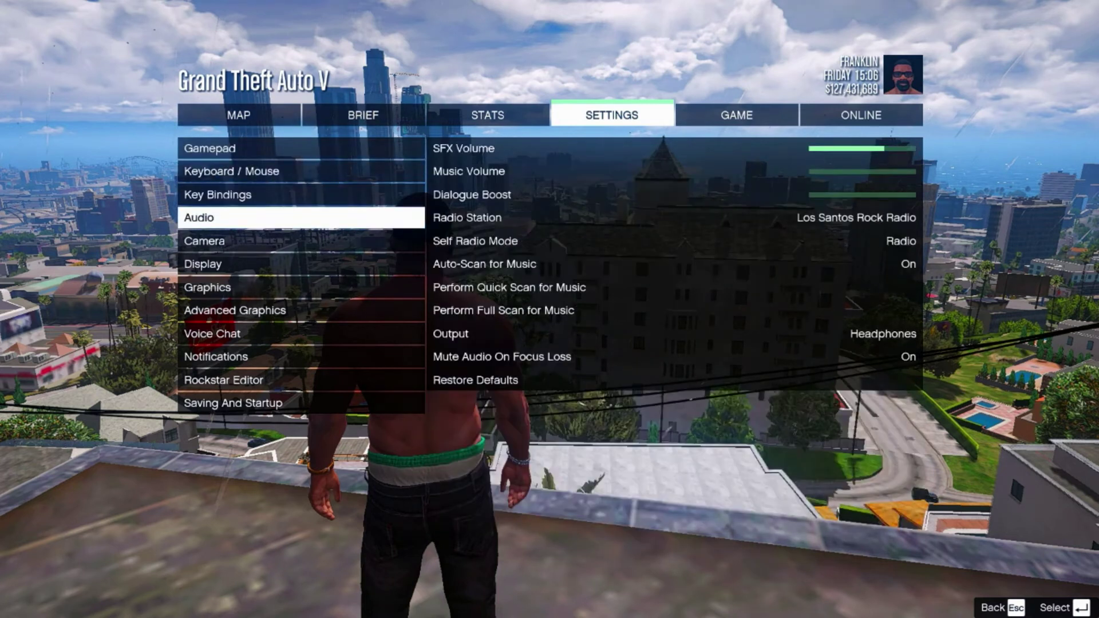
{"action": "key", "text": "Return"}
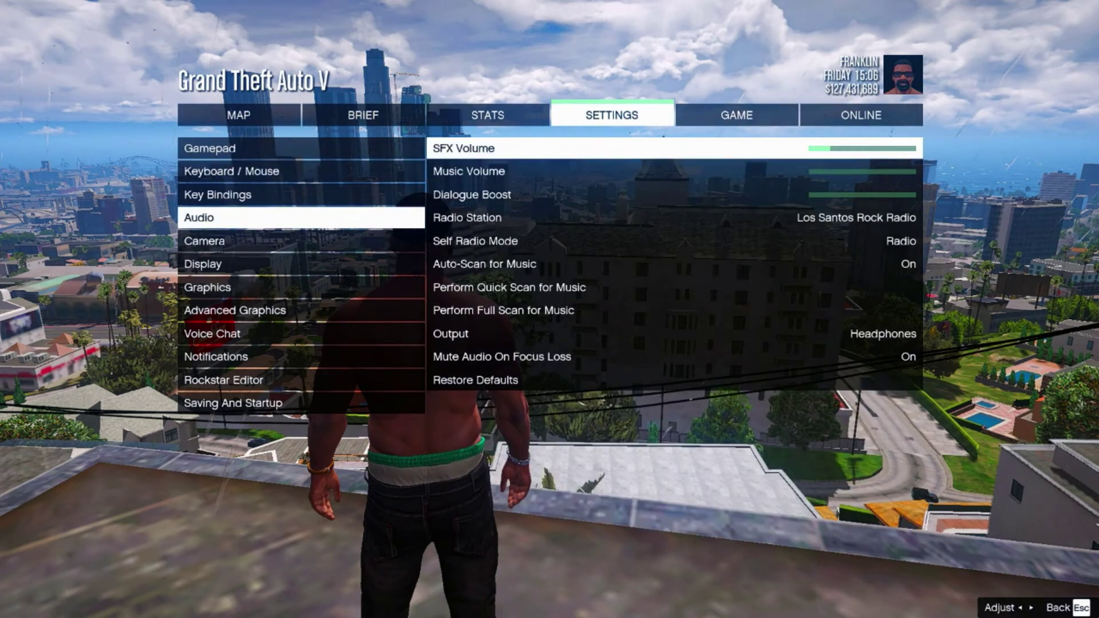
{"action": "key", "text": "Escape"}
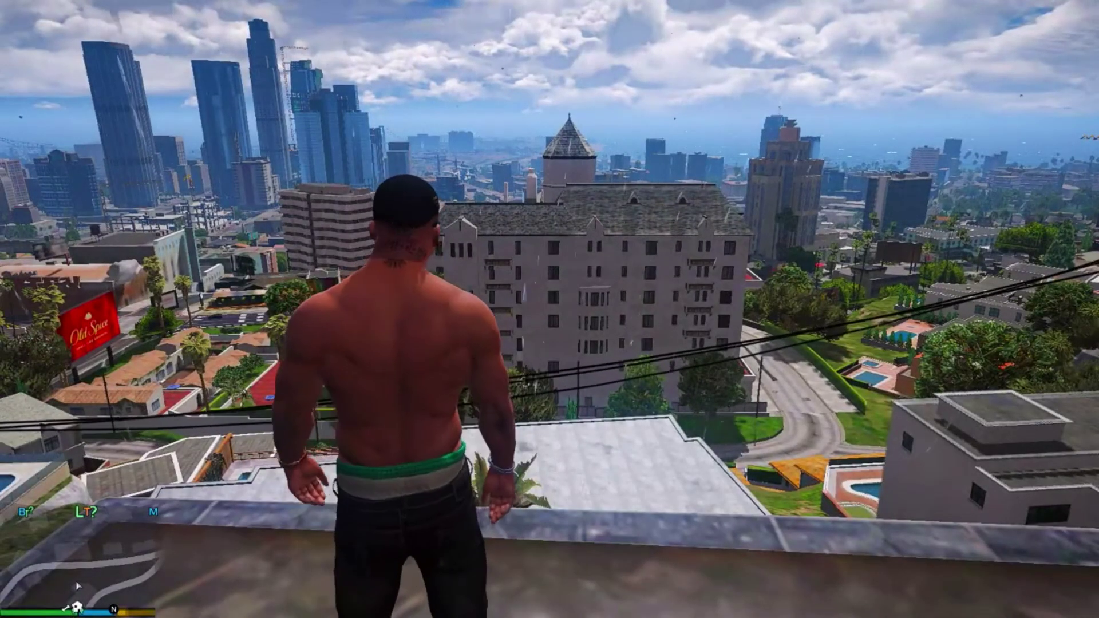
- Open the Menyoo weather options and try the Rain and Thunder weather types
{"action": "key", "text": "F8"}
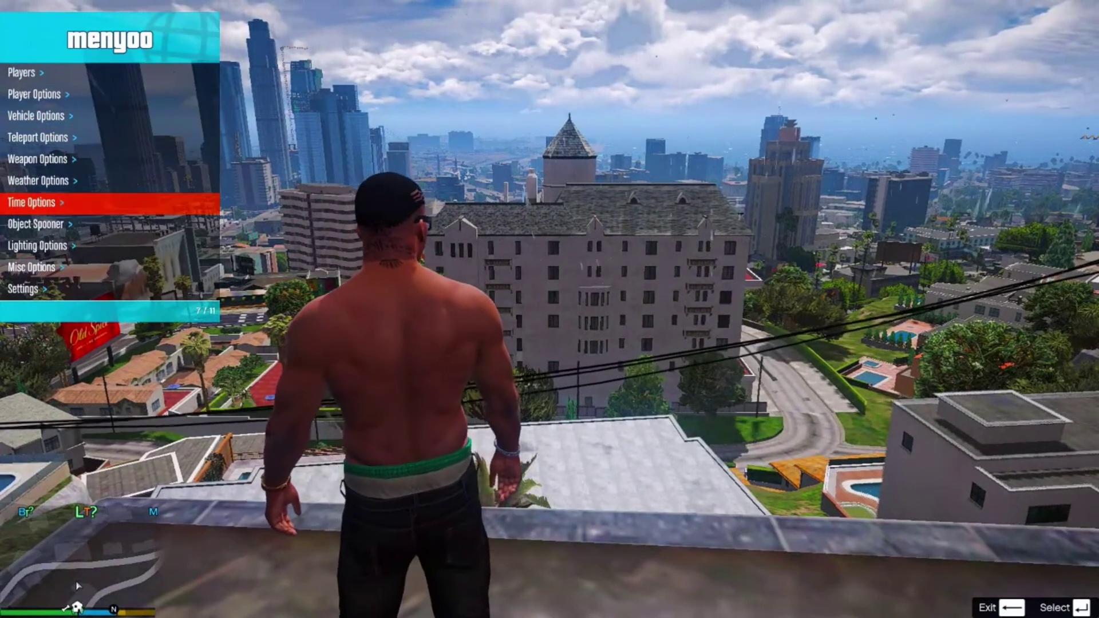
{"action": "key", "text": "Down"}
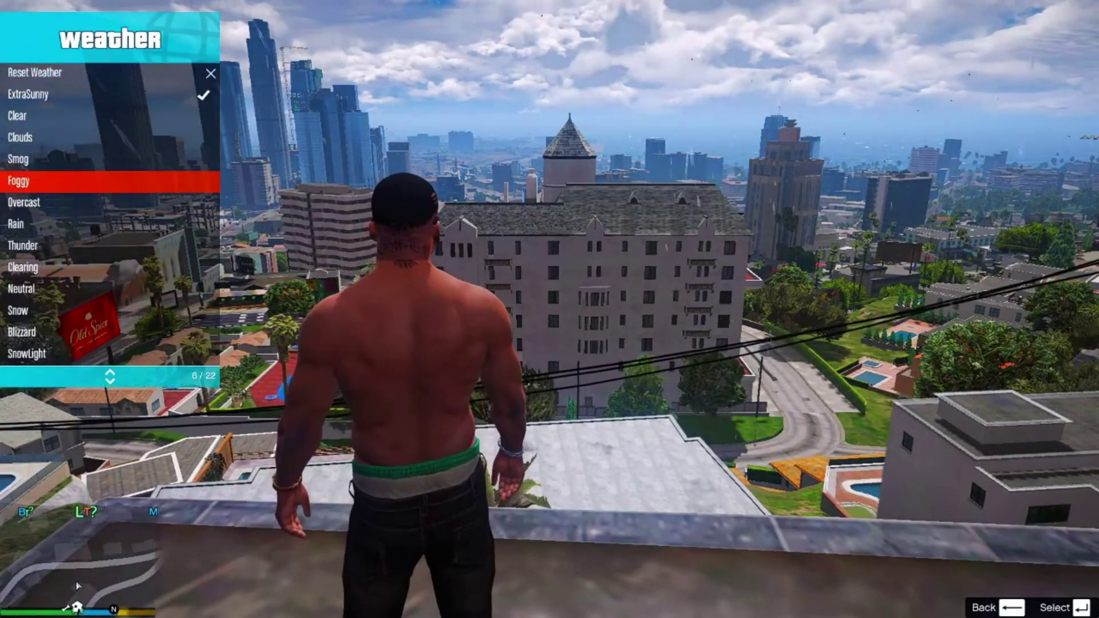
{"action": "key", "text": "Down"}
{"action": "key", "text": "Down"}
{"action": "key", "text": "Return"}
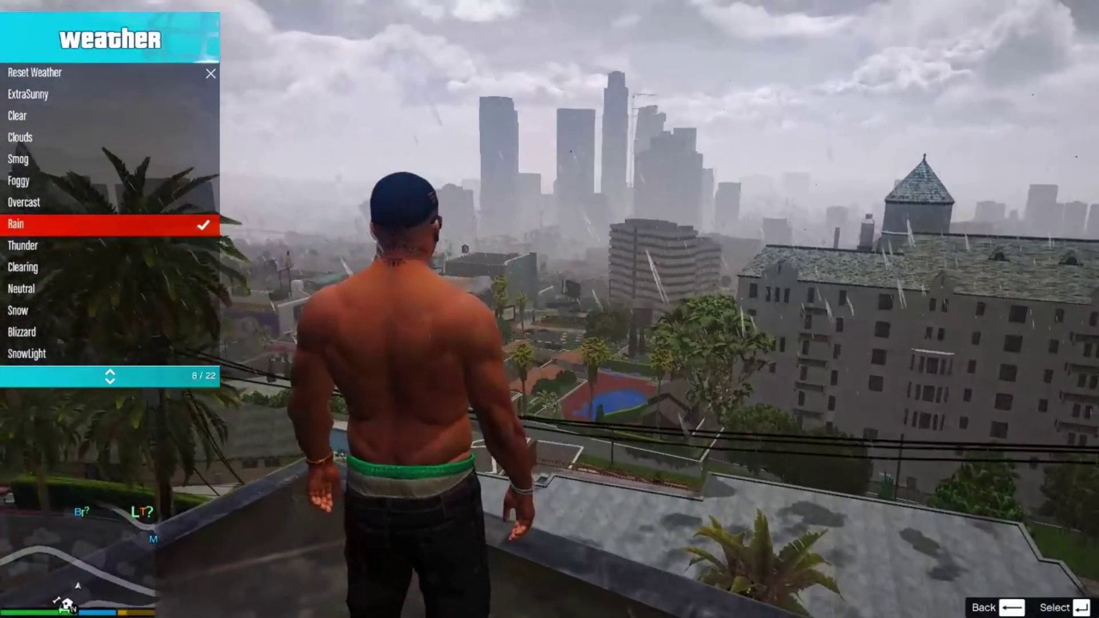
{"action": "key", "text": "Down"}
{"action": "key", "text": "Return"}
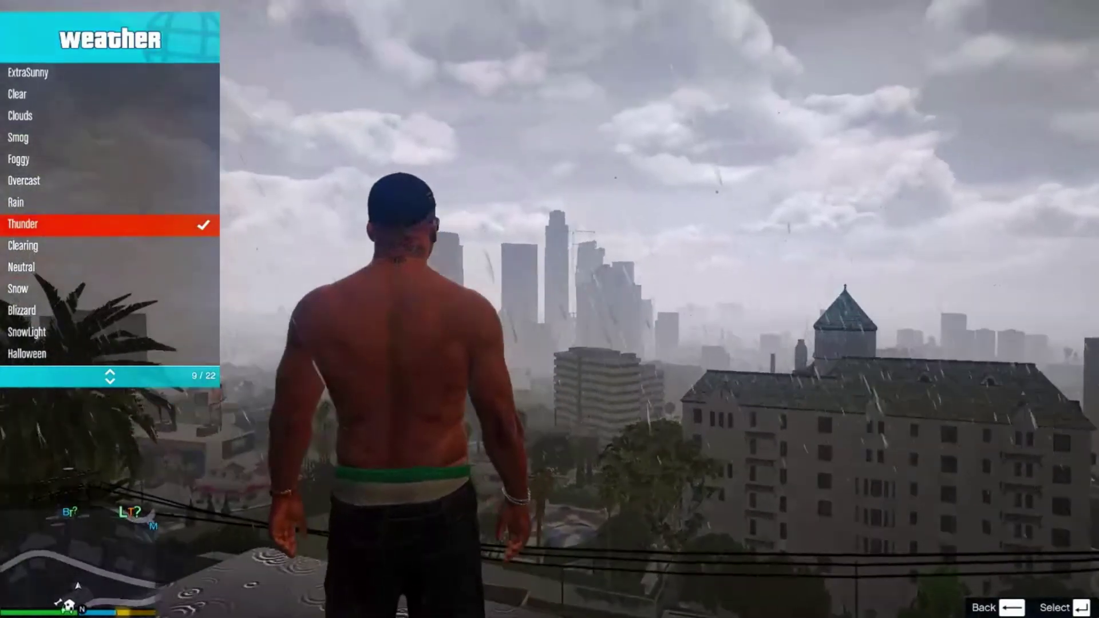
- Set the in-game weather to Clear
{"action": "key", "text": "Up"}
{"action": "key", "text": "Up"}
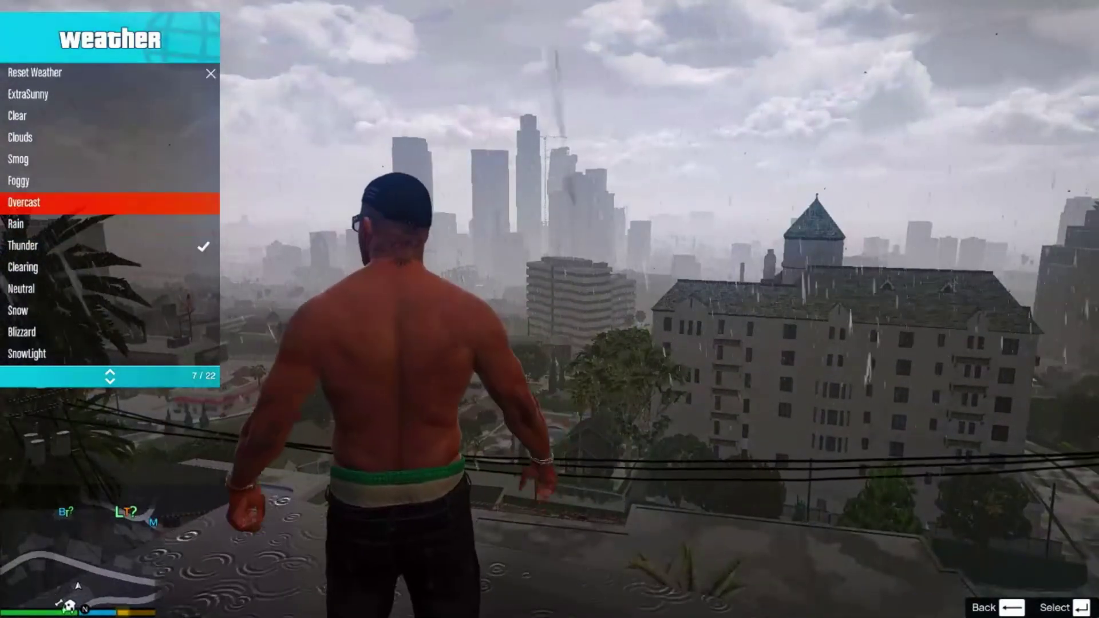
{"action": "key", "text": "Up"}
{"action": "key", "text": "Up"}
{"action": "key", "text": "Up"}
{"action": "key", "text": "Up"}
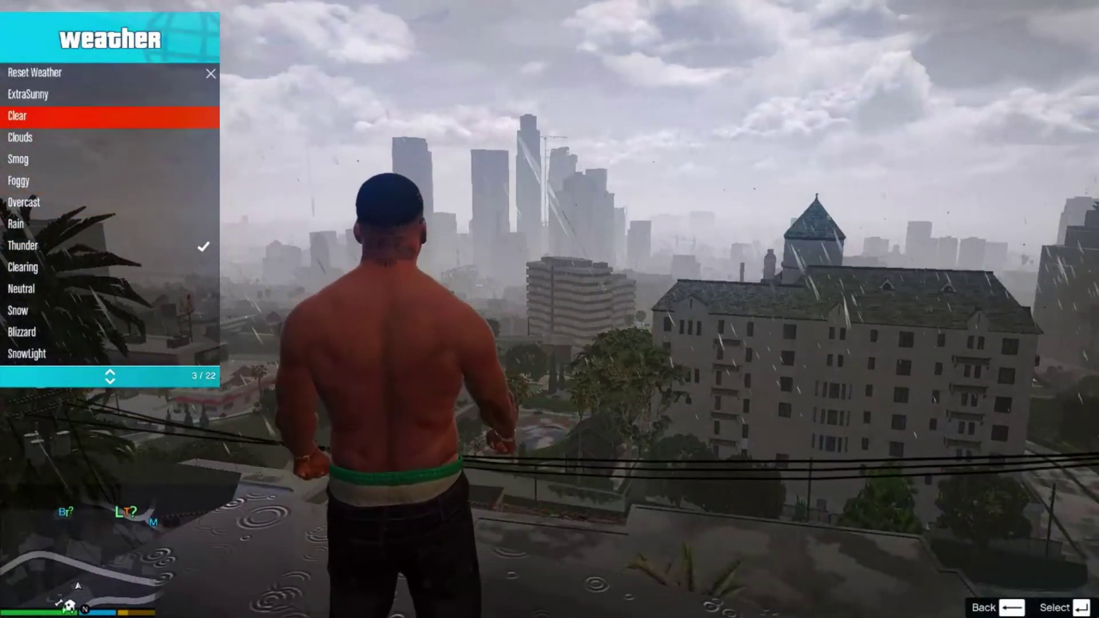
{"action": "key", "text": "Return"}
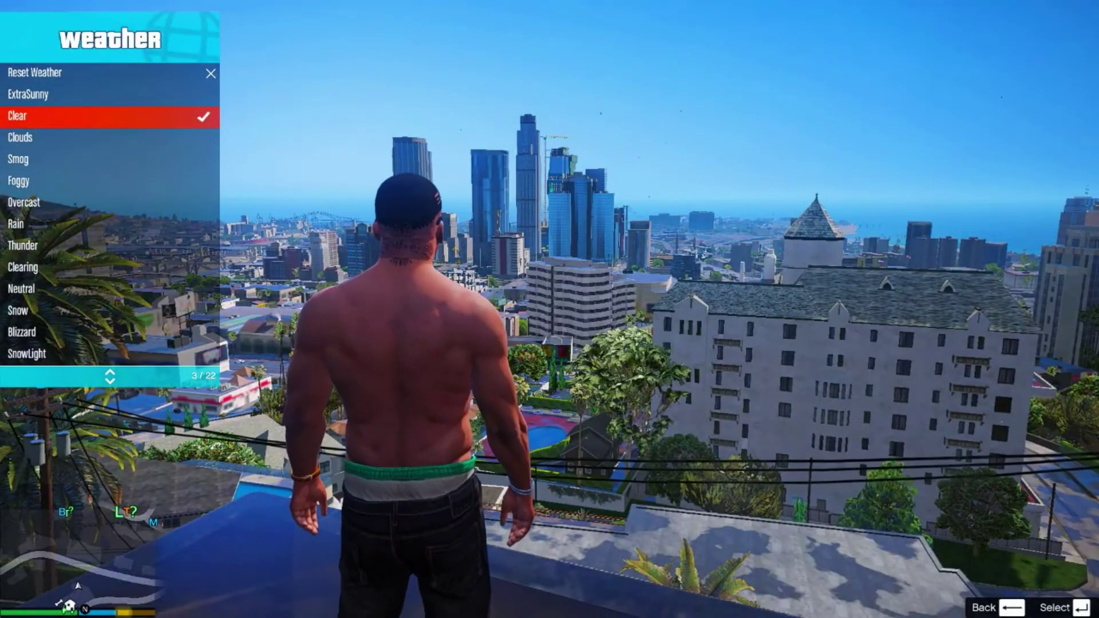
- Switch the weather to ExtraSunny and back to Clear to compare the two
{"action": "key", "text": "Up"}
{"action": "key", "text": "Return"}
{"action": "key", "text": "Down"}
{"action": "key", "text": "Return"}
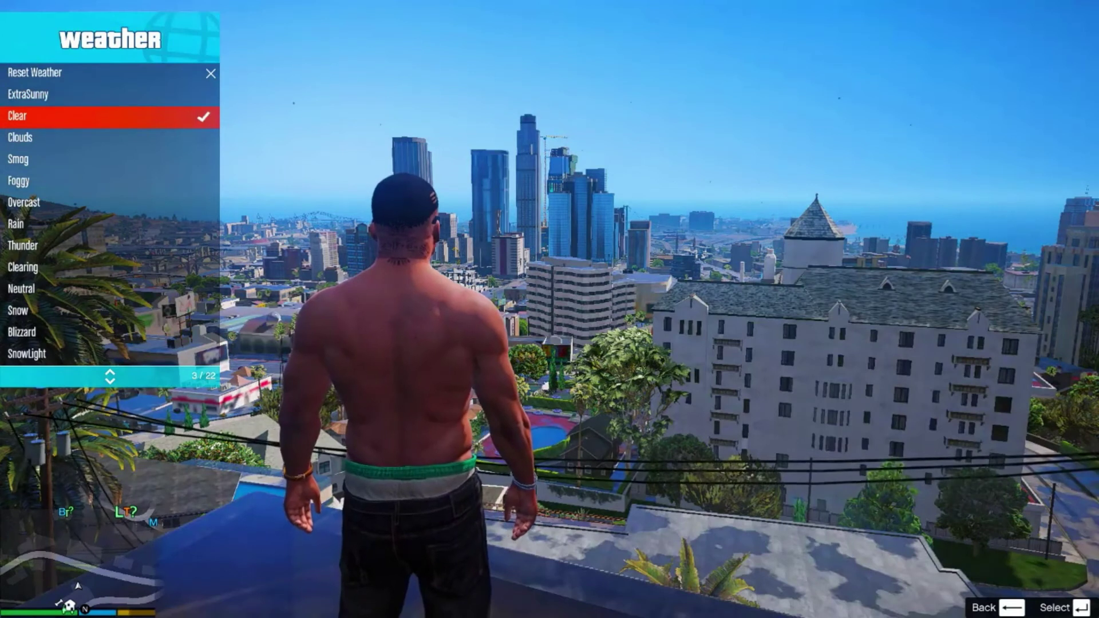